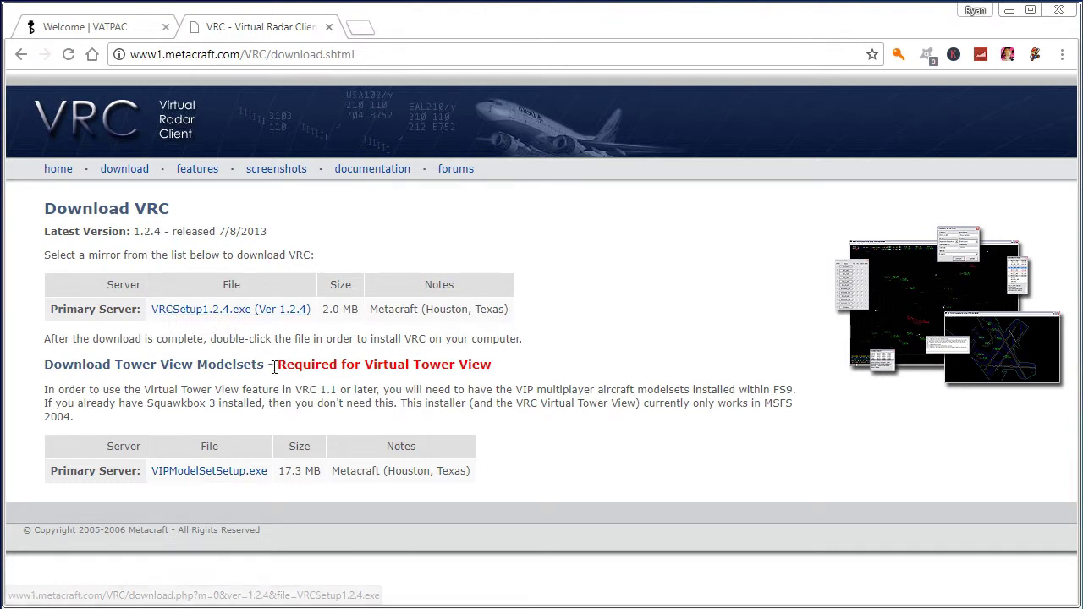
# Download the VRC Australia and VRC POF sector file zips from VATPAC's Sector Files page
pyautogui.click(121, 30)
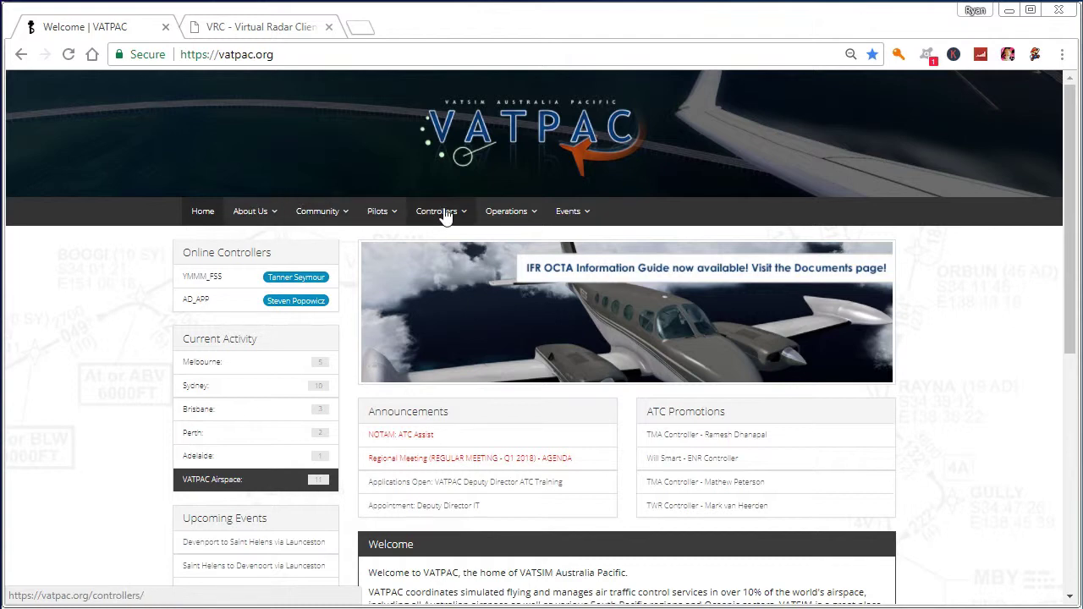
pyautogui.moveTo(529, 212)
pyautogui.click(531, 265)
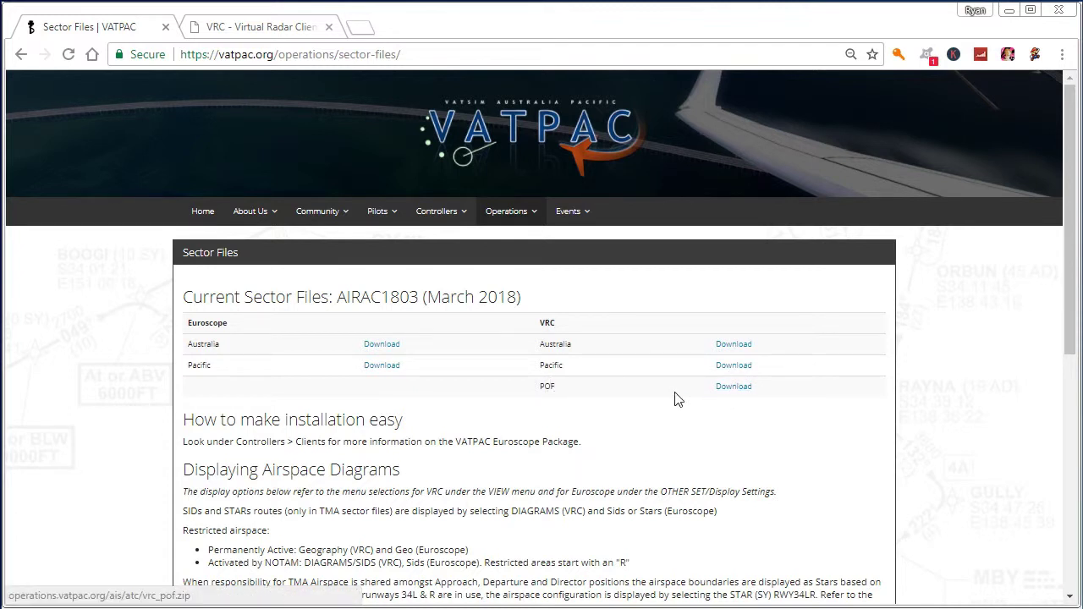
pyautogui.click(734, 352)
pyautogui.click(736, 386)
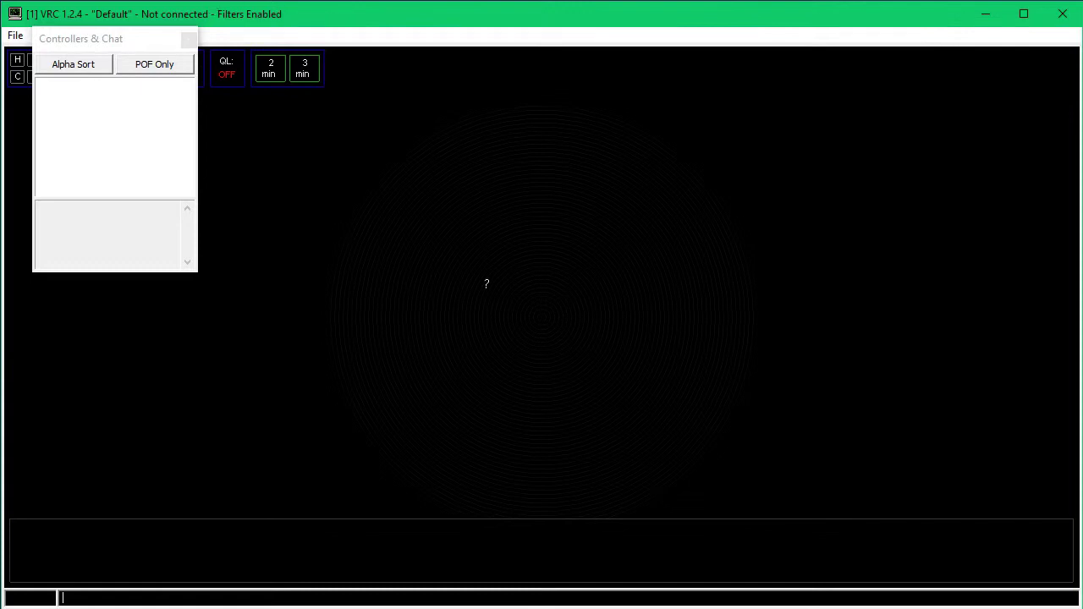
# Close the Controllers & Chat window and browse Open Sector to the Desktop FSX\VRC folder
pyautogui.moveTo(173, 40); pyautogui.dragTo(363, 69)
pyautogui.click(388, 72)
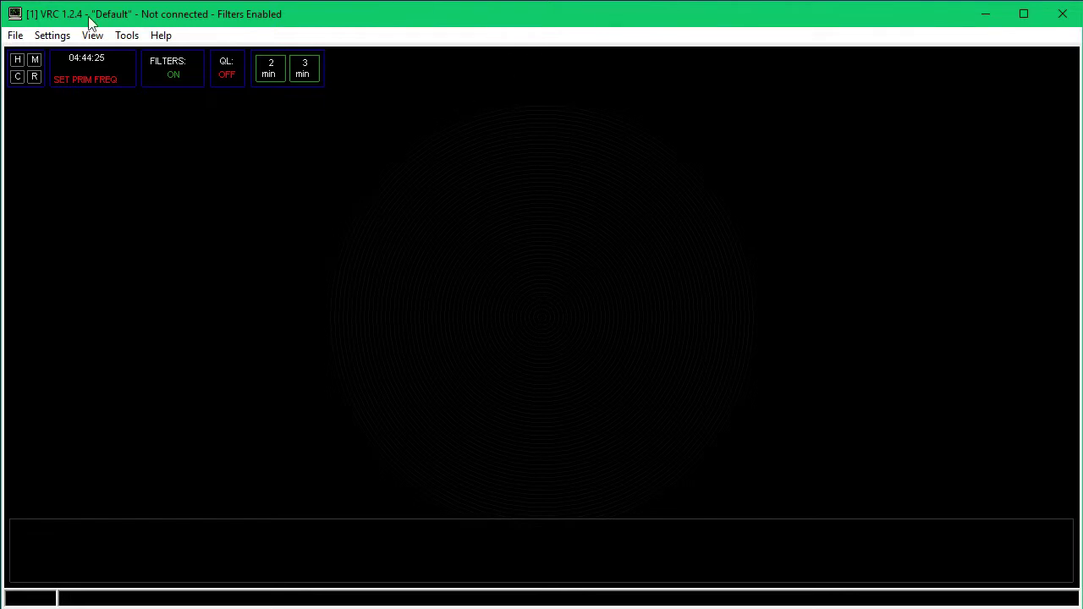
pyautogui.click(15, 35)
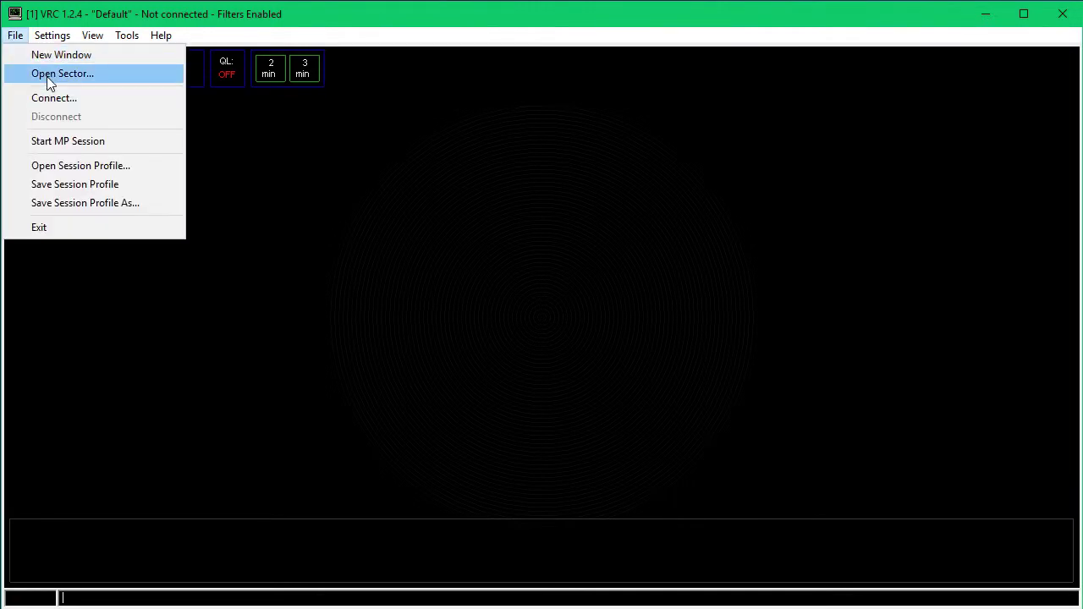
pyautogui.click(46, 74)
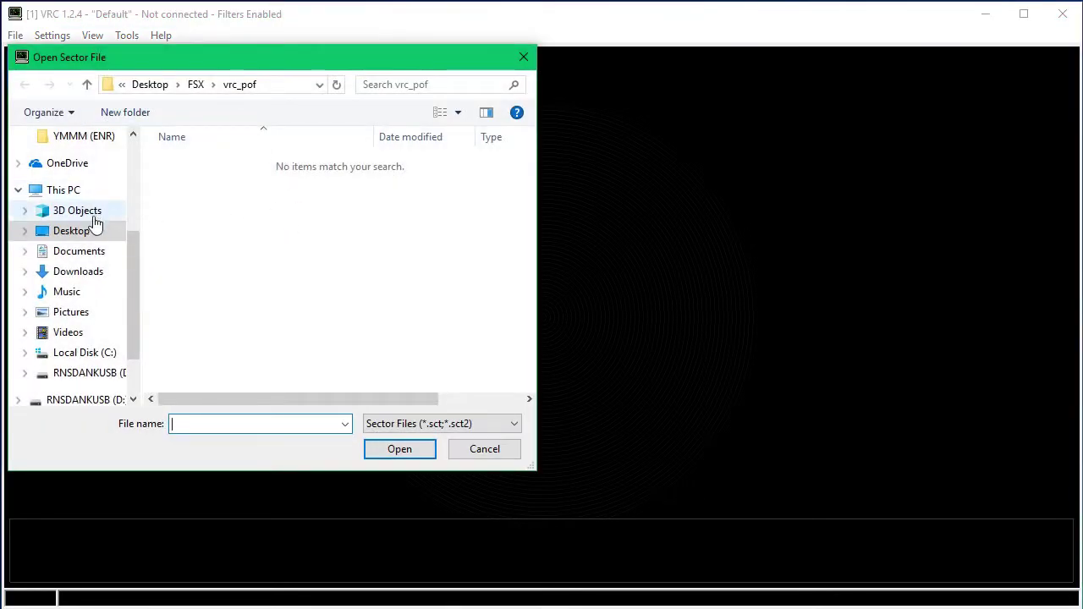
pyautogui.click(201, 86)
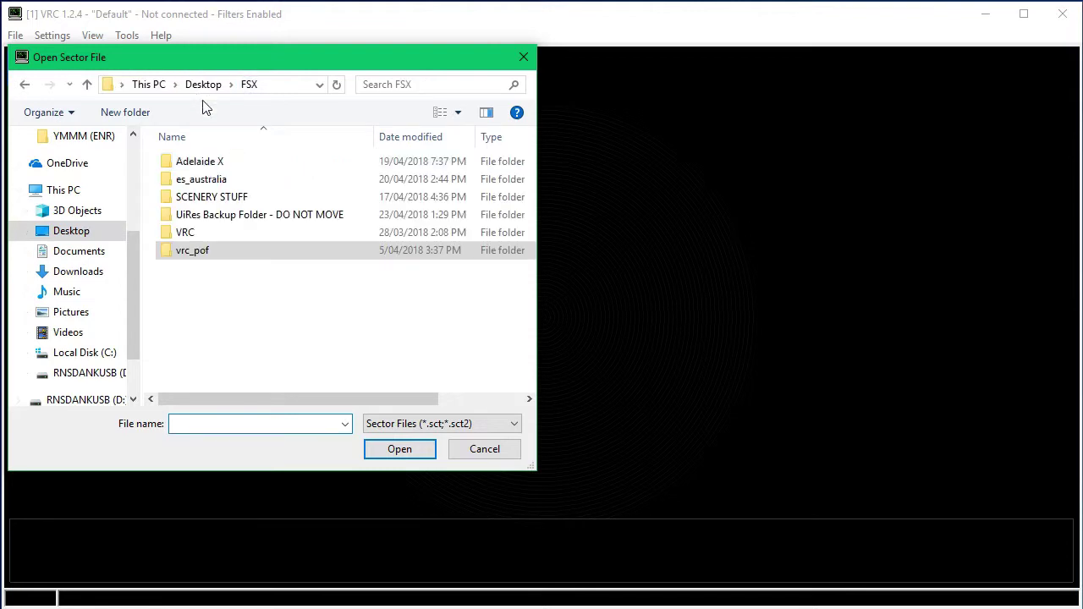
pyautogui.doubleClick(207, 230)
# Look through the state sector files and load sa_tma.sct2 onto the radar
pyautogui.scroll(-8, 233, 214)
pyautogui.scroll(7, 249, 237)
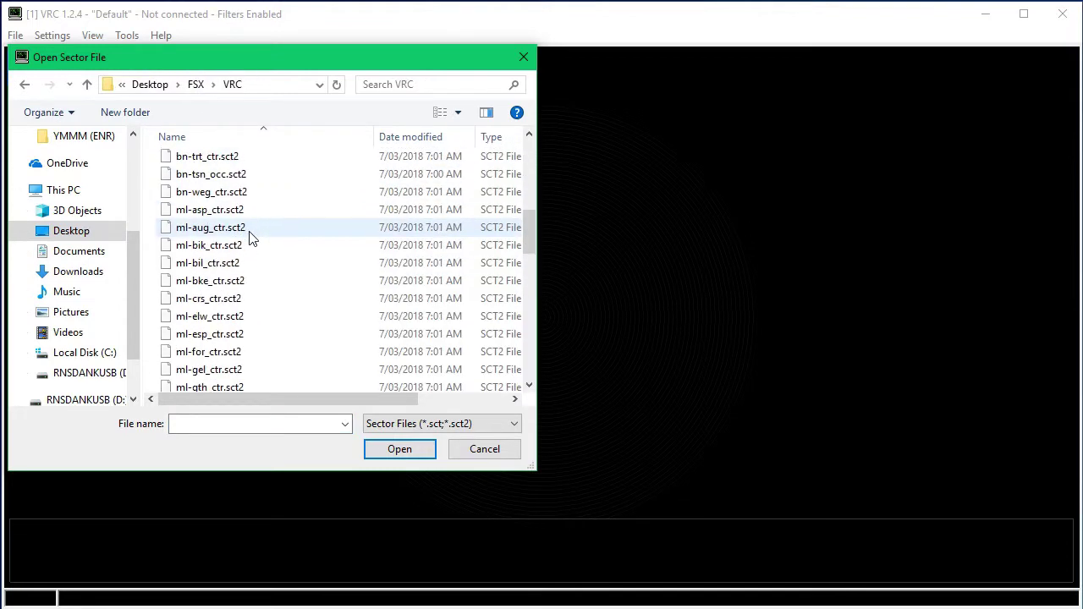
pyautogui.scroll(1, 372, 220)
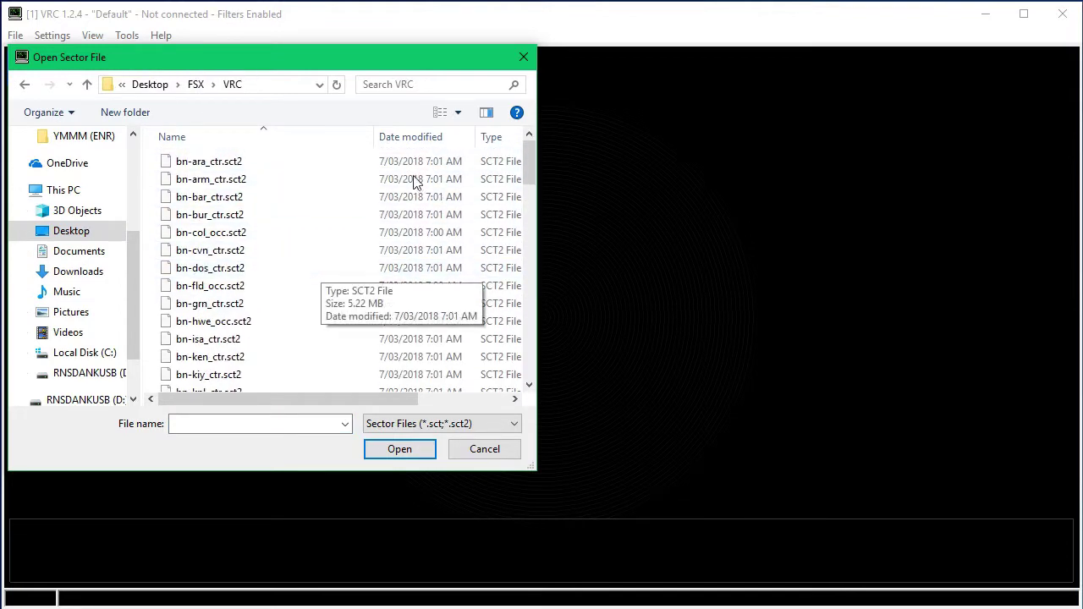
pyautogui.scroll(-10, 211, 245)
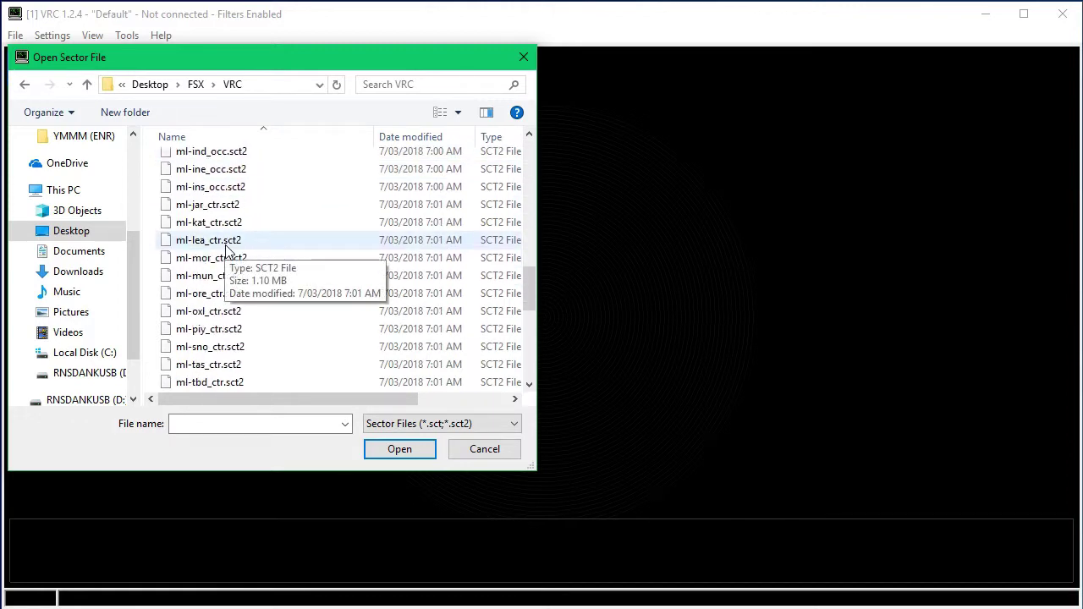
pyautogui.scroll(-7, 265, 270)
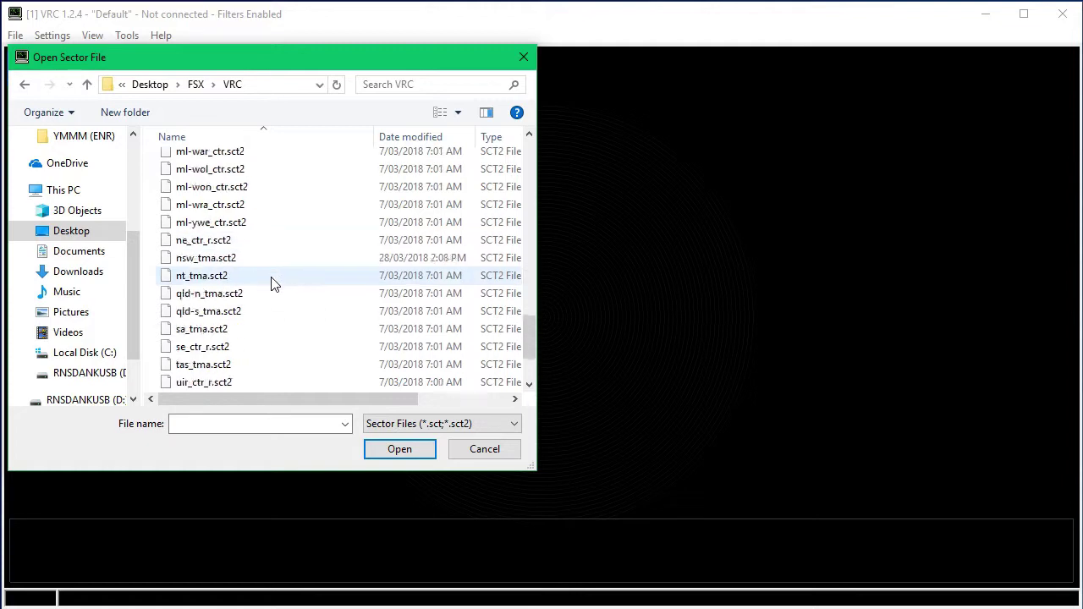
pyautogui.scroll(1, 265, 288)
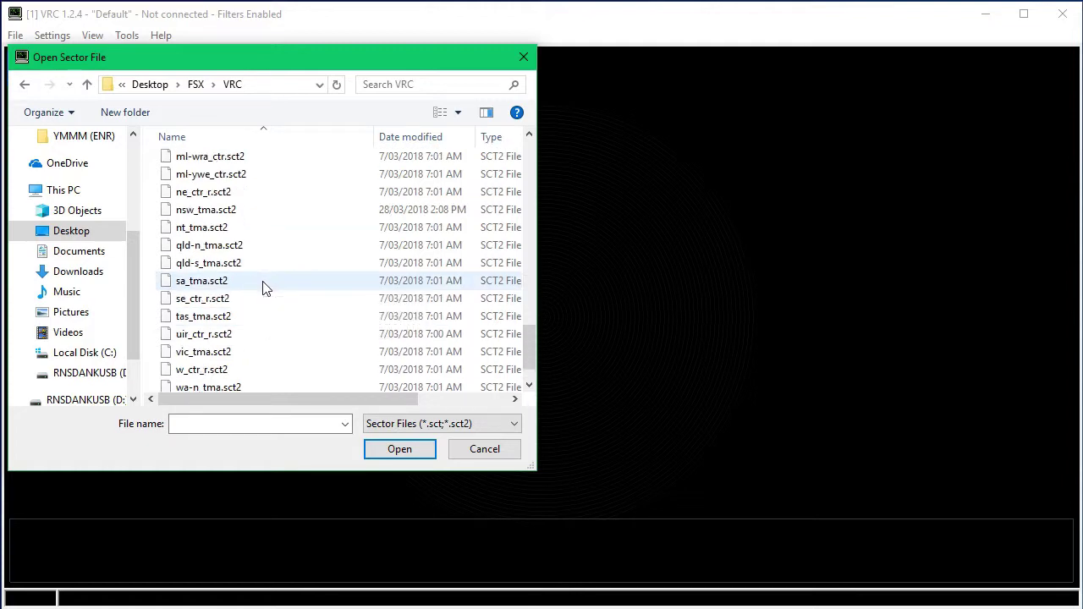
pyautogui.scroll(-1, 254, 220)
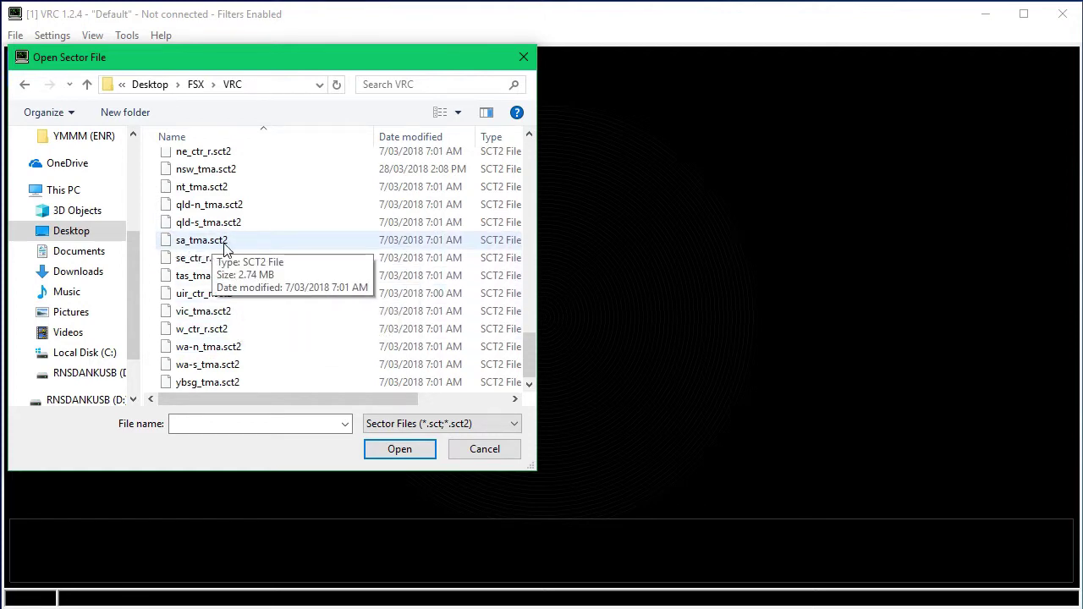
pyautogui.click(201, 243)
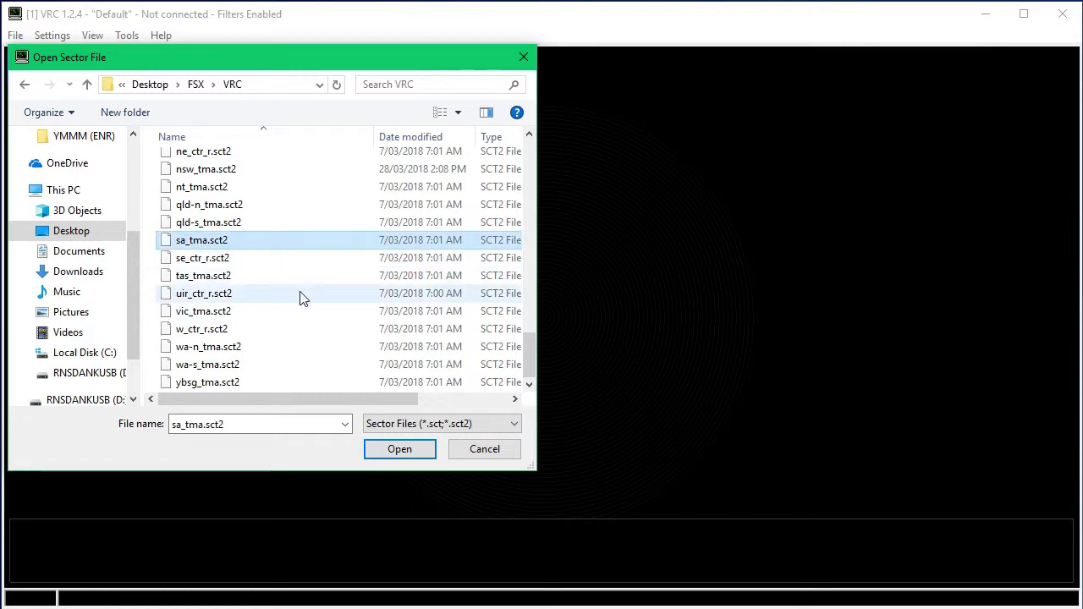
pyautogui.click(253, 225)
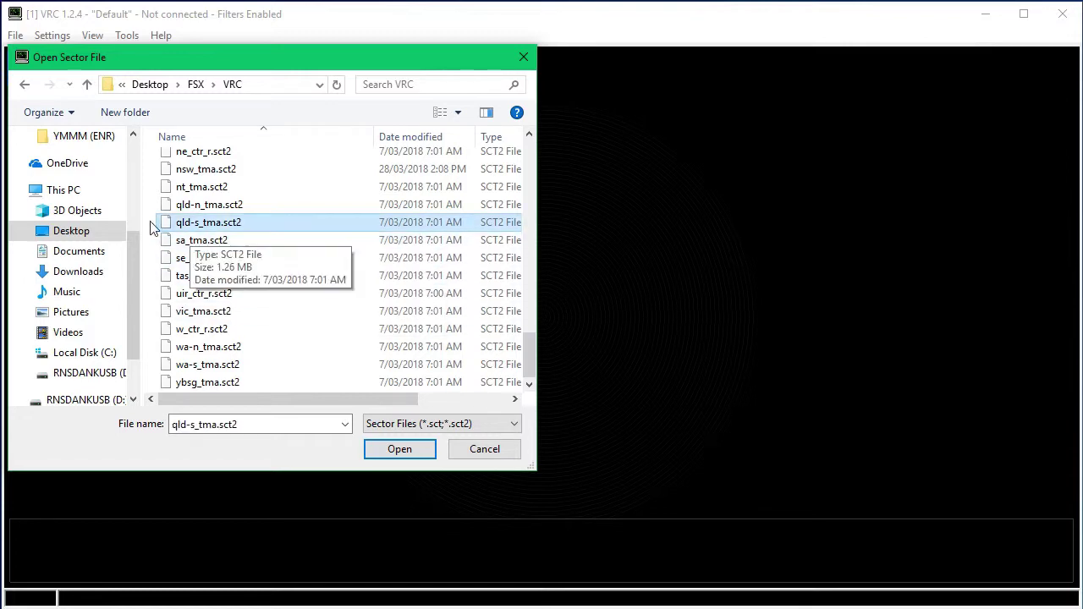
pyautogui.click(222, 210)
pyautogui.scroll(1, 237, 254)
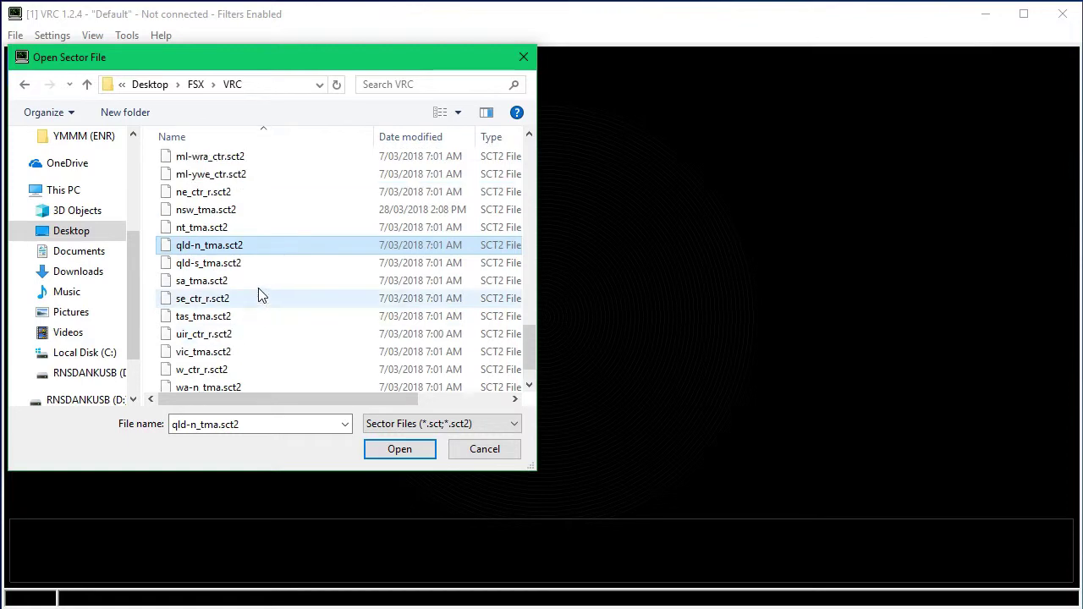
pyautogui.click(206, 230)
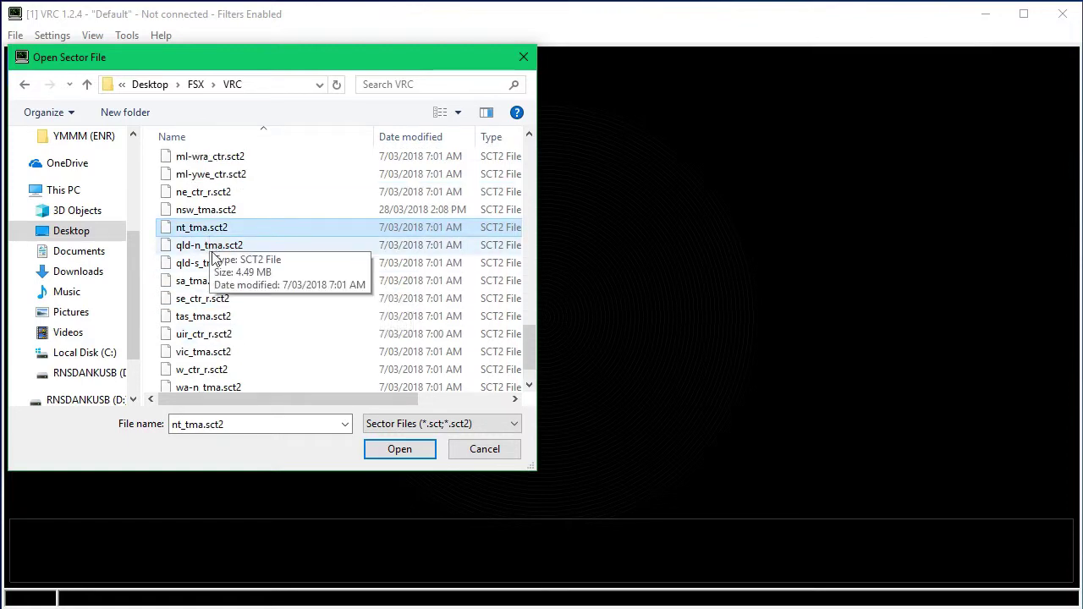
pyautogui.scroll(-1, 214, 250)
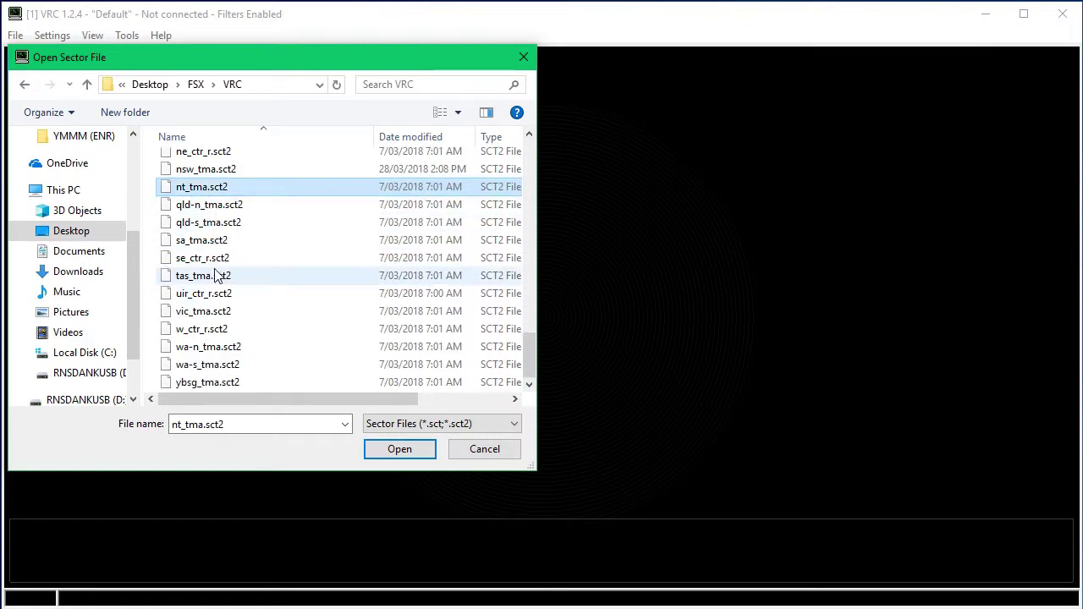
pyautogui.click(222, 313)
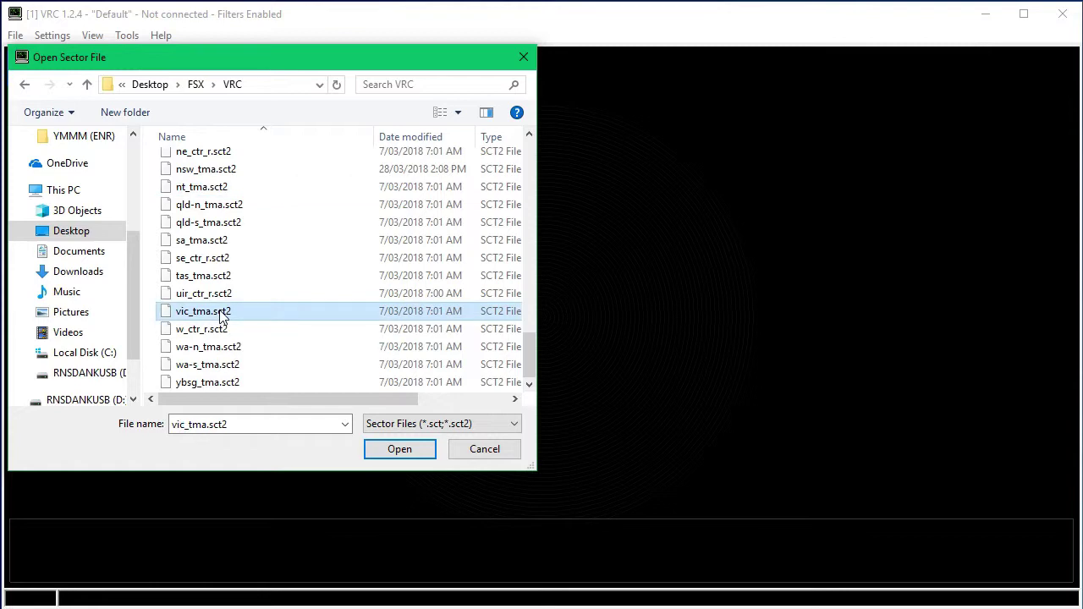
pyautogui.scroll(4, 450, 222)
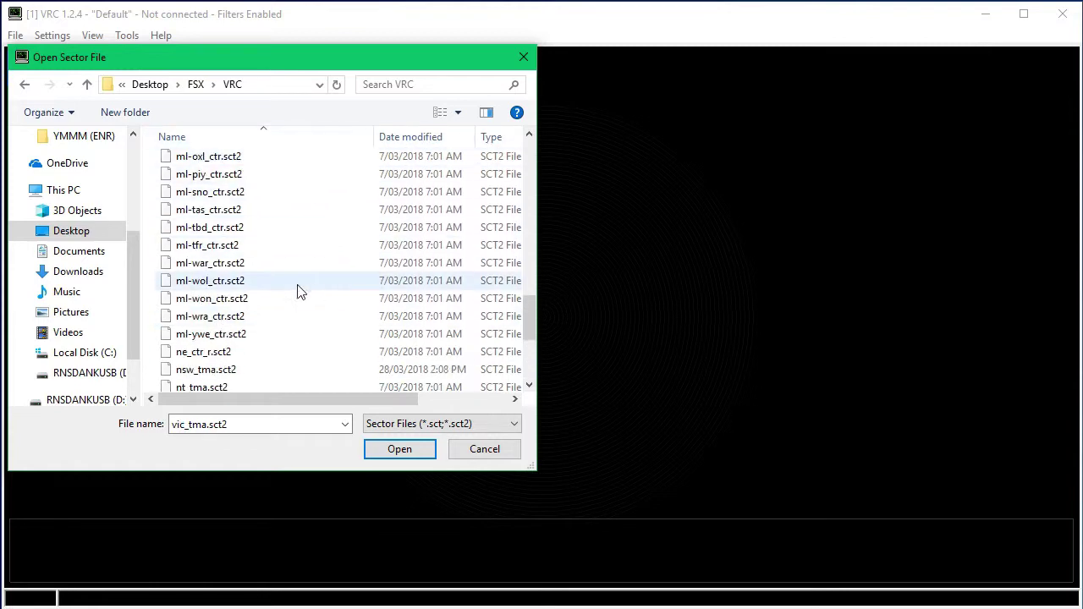
pyautogui.scroll(-2, 203, 381)
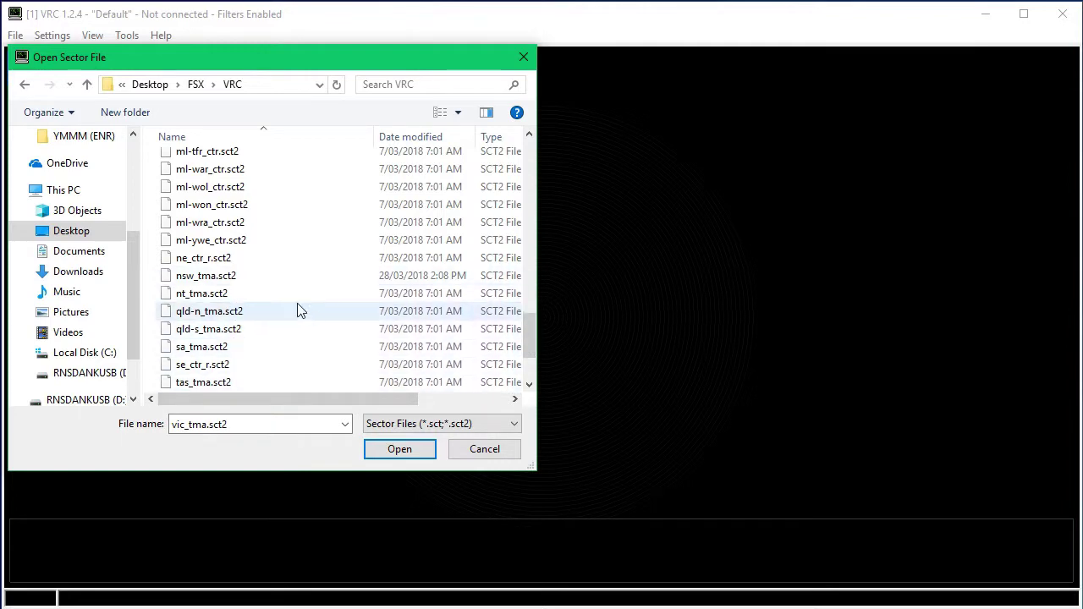
pyautogui.scroll(-2, 298, 311)
pyautogui.click(218, 242)
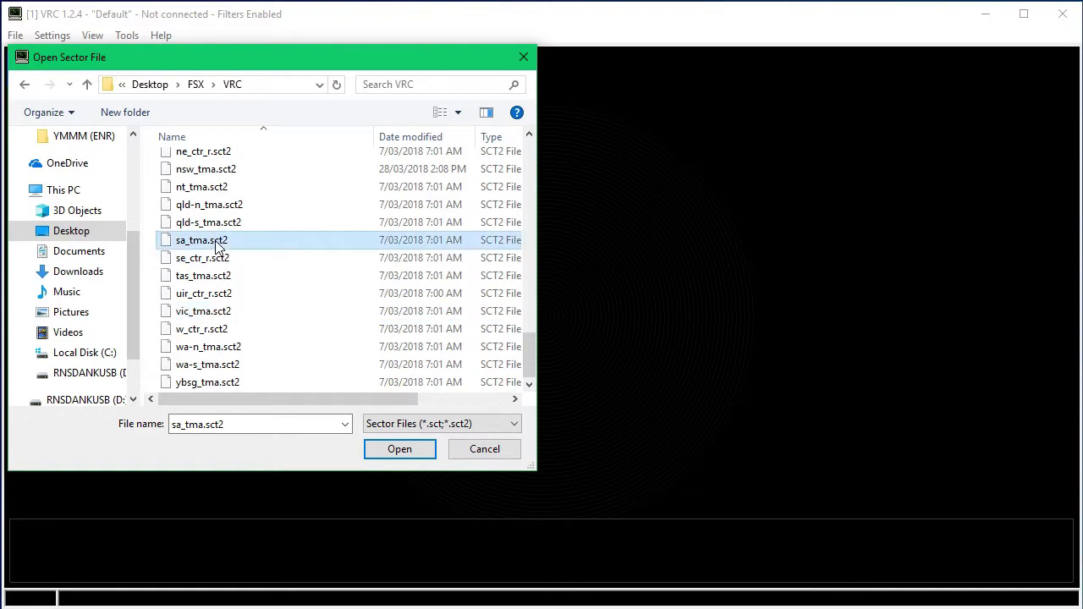
pyautogui.doubleClick(217, 241)
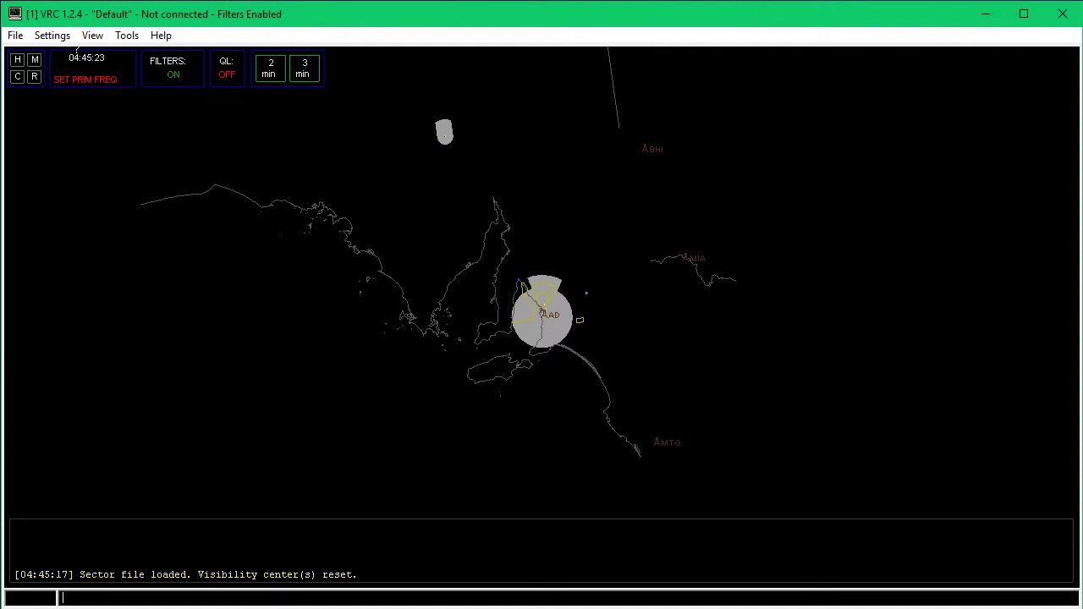
# Switch the display to Tower mode, then change the scope colours to the TAAATS profile
pyautogui.click(65, 40)
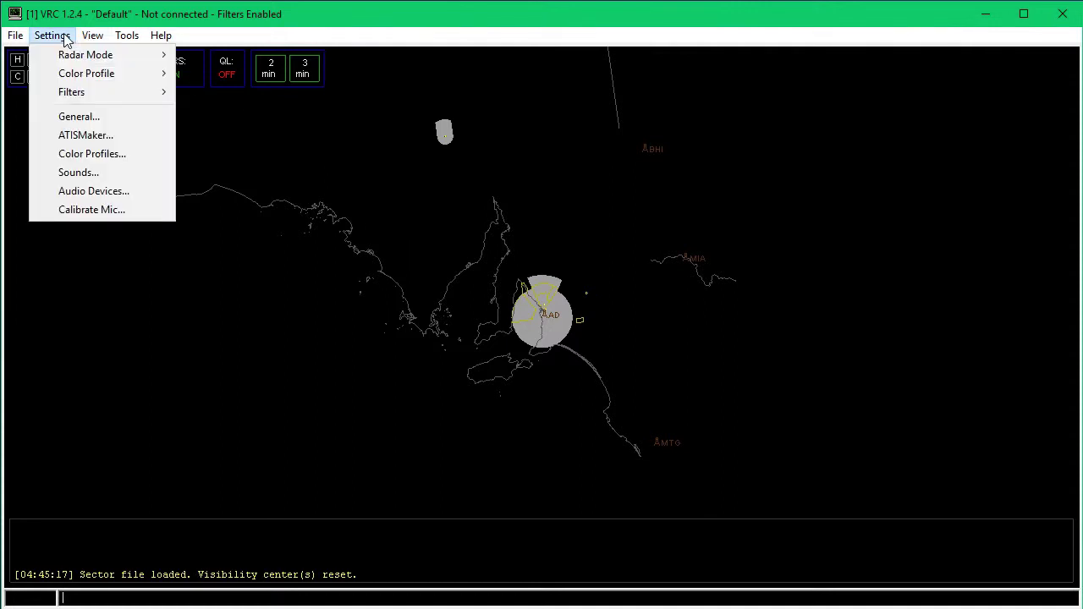
pyautogui.moveTo(66, 54)
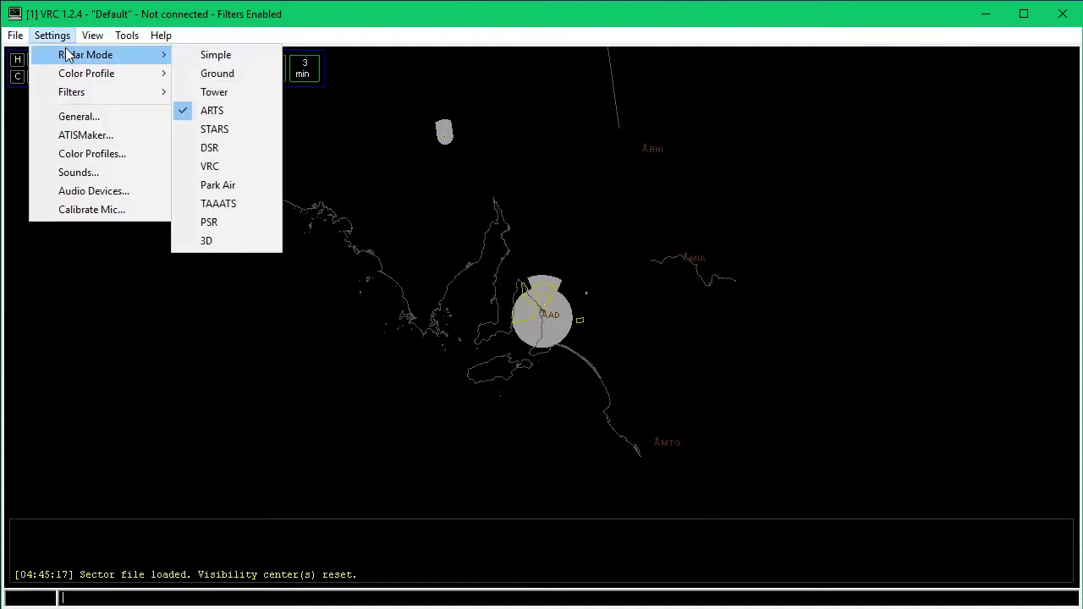
pyautogui.click(197, 92)
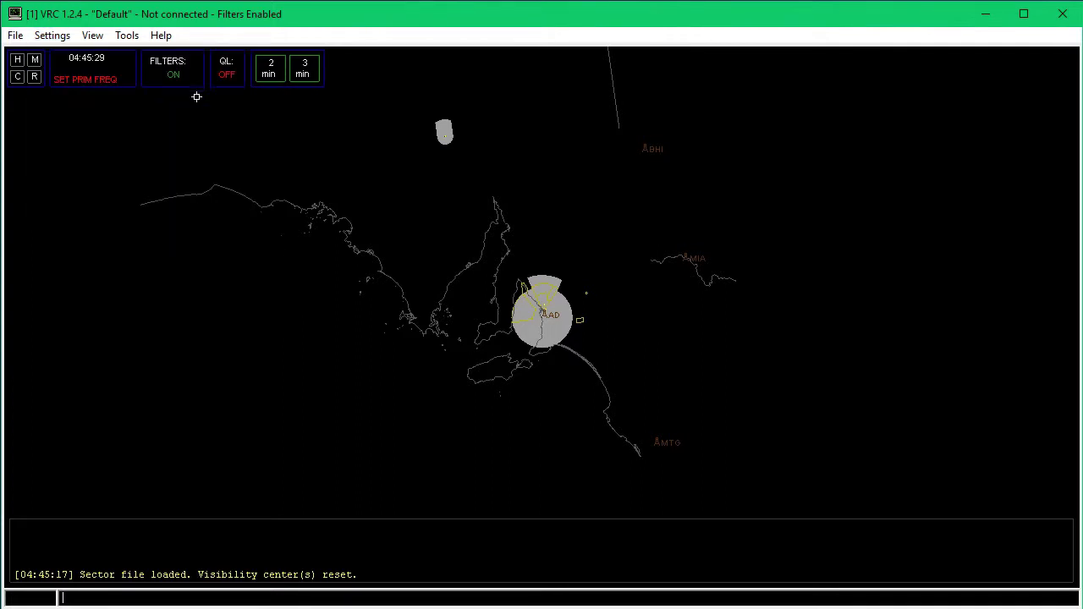
pyautogui.click(59, 36)
pyautogui.moveTo(76, 74)
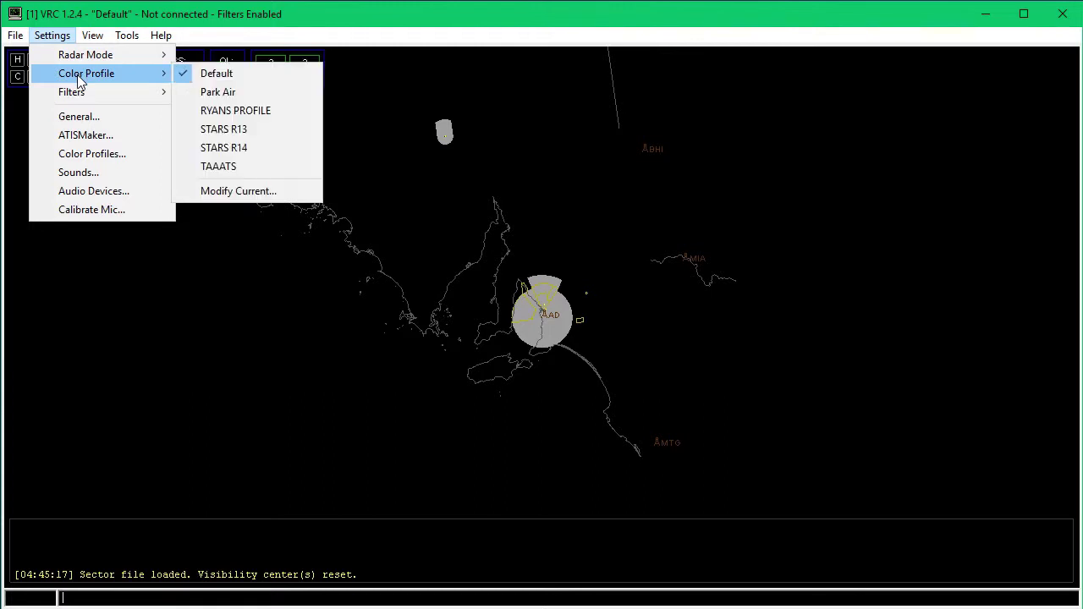
pyautogui.click(224, 166)
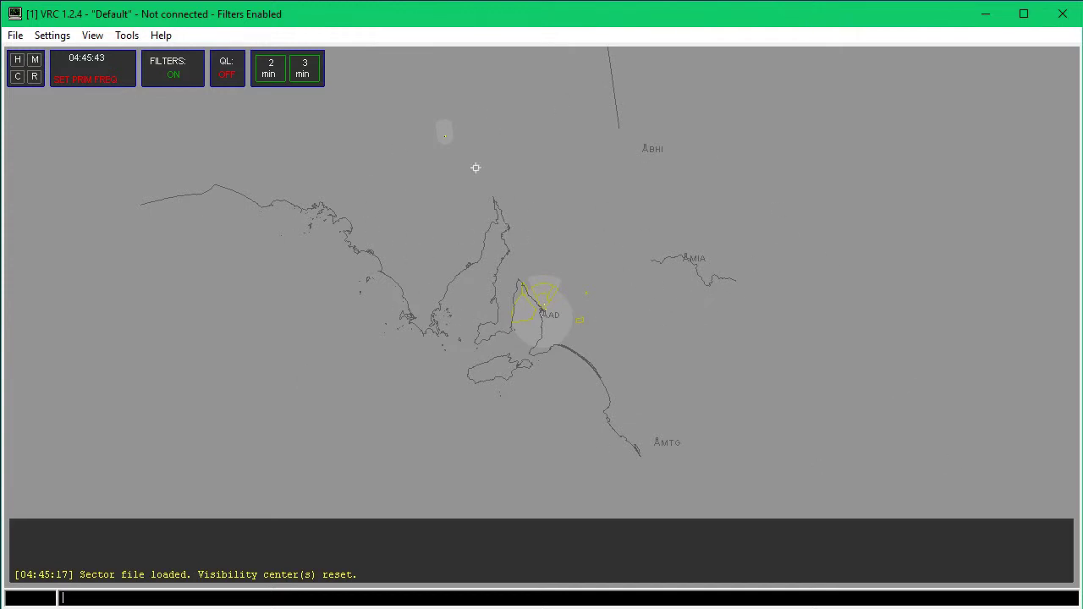
pyautogui.click(15, 35)
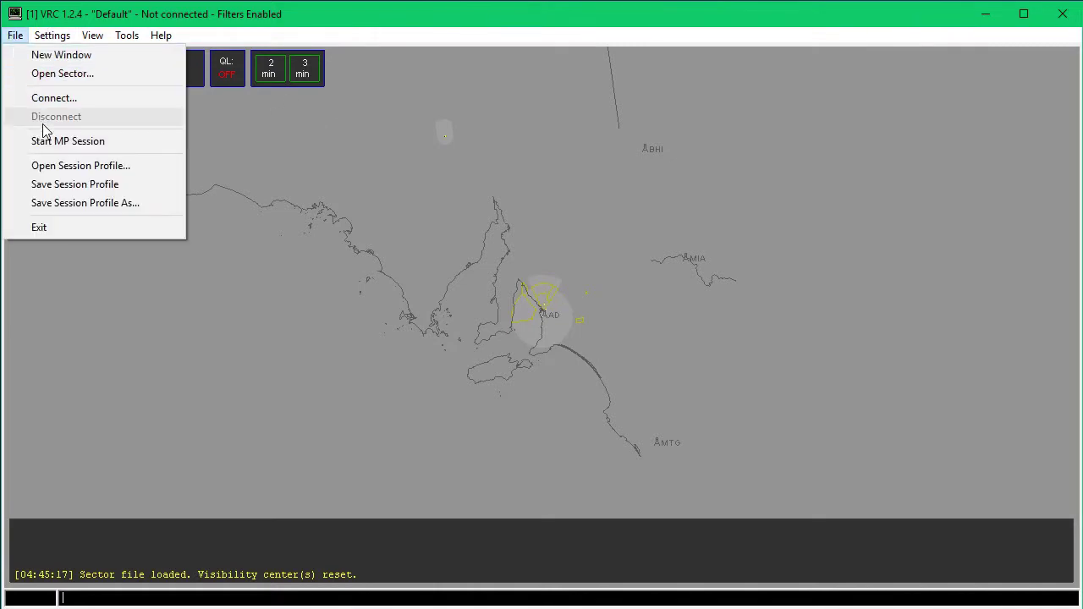
# In General Settings, set the POF File to Desktop\FSX\vrc_pof\ozpof39.pof
pyautogui.moveTo(53, 35)
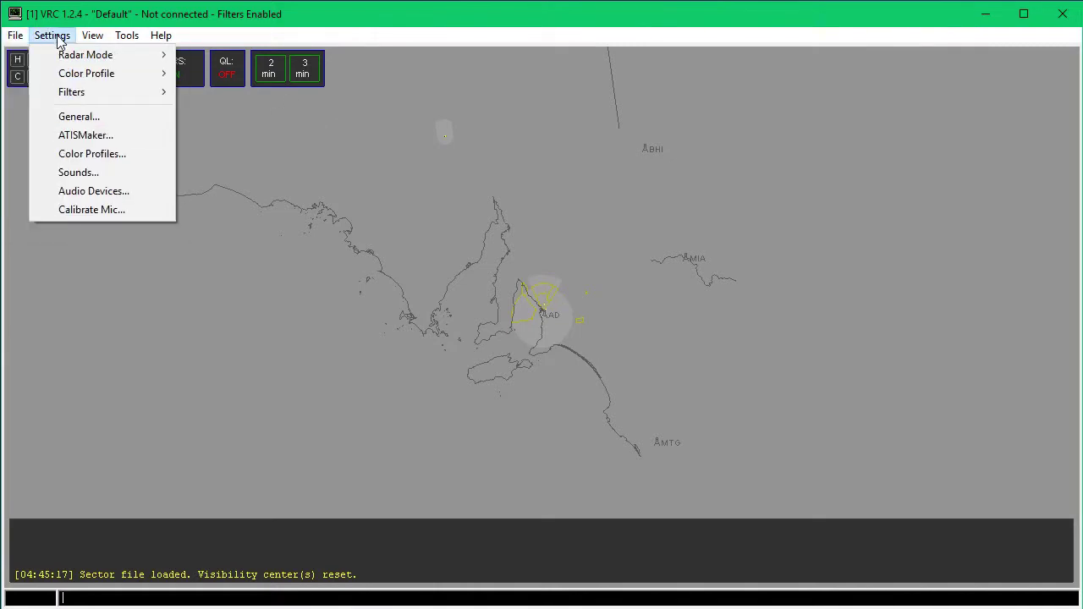
pyautogui.click(77, 117)
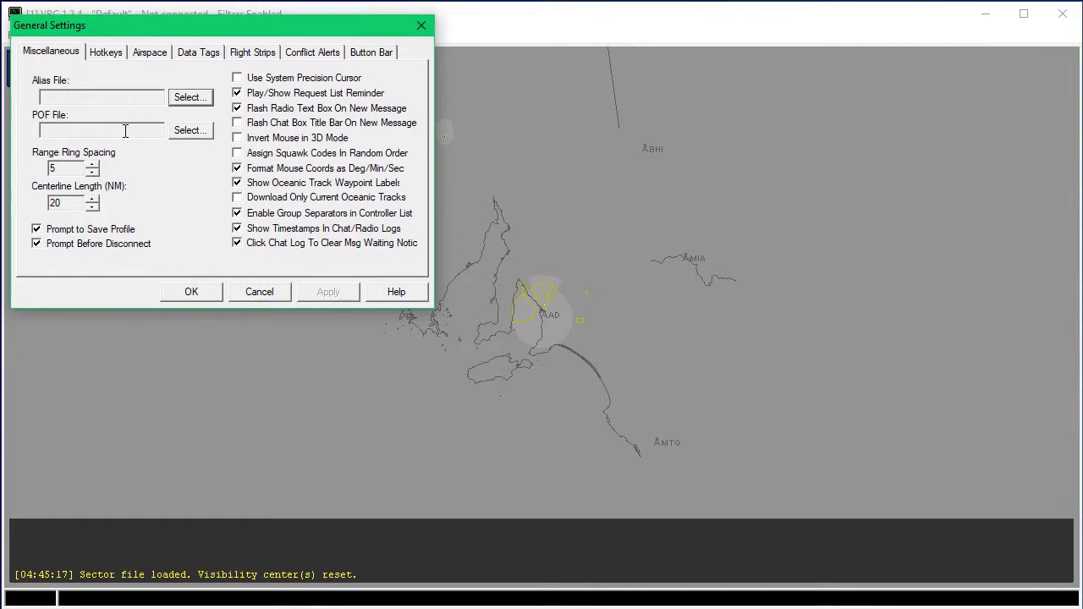
pyautogui.click(190, 132)
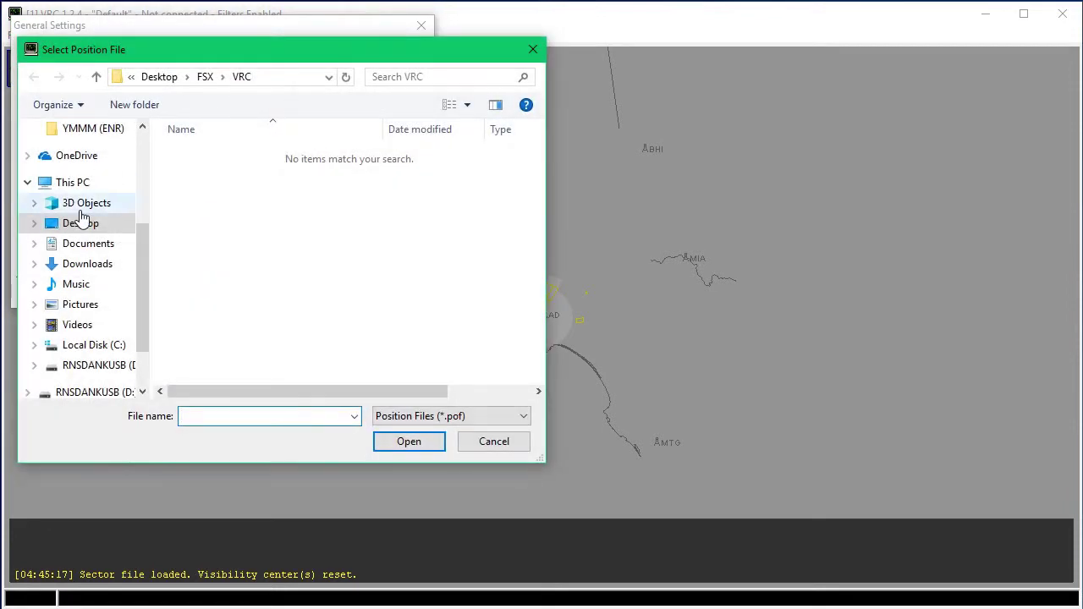
pyautogui.click(80, 222)
pyautogui.doubleClick(411, 195)
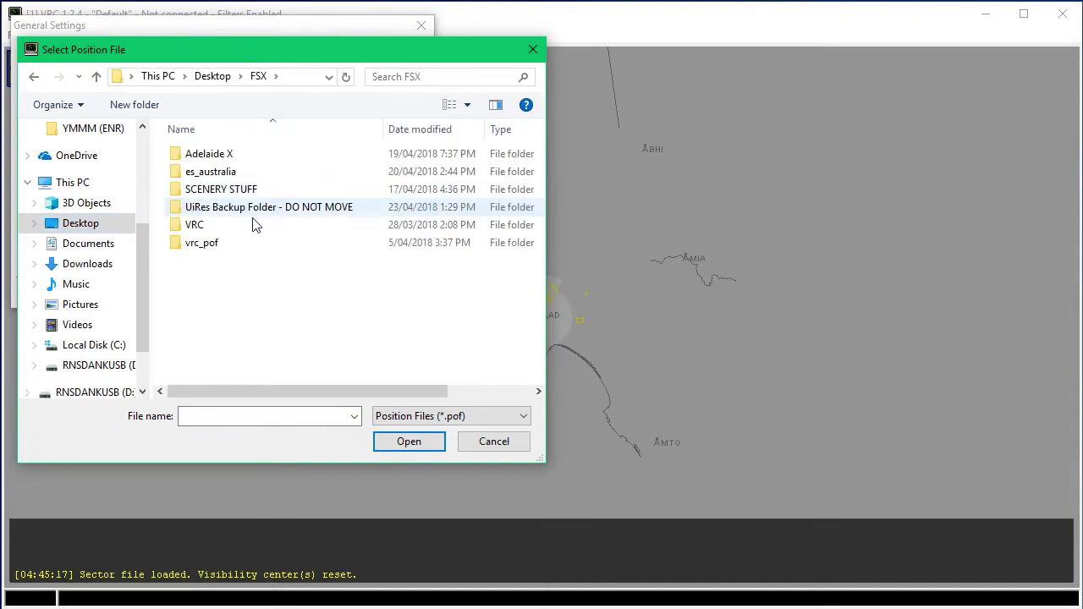
pyautogui.doubleClick(227, 247)
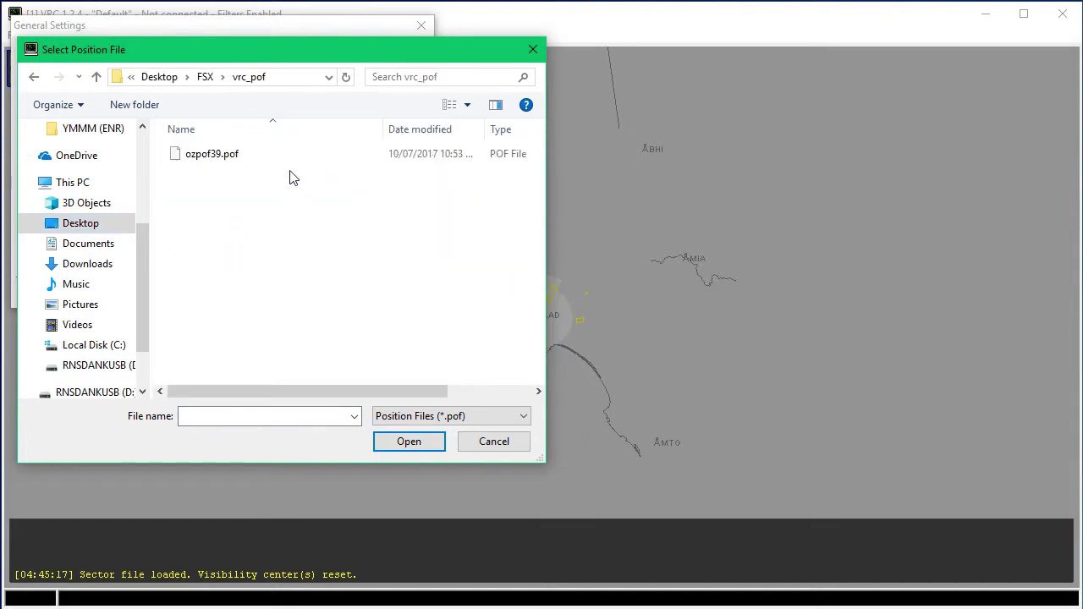
pyautogui.click(237, 165)
pyautogui.click(423, 446)
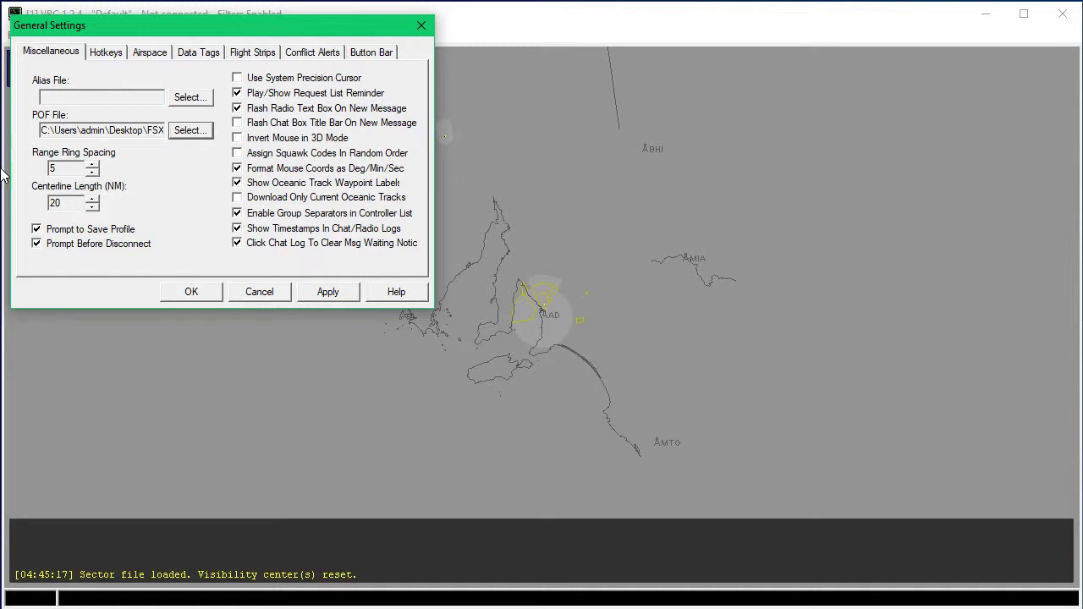
# Clear the Push to Talk Key assignment on the Hotkeys tab with Delete
pyautogui.click(99, 52)
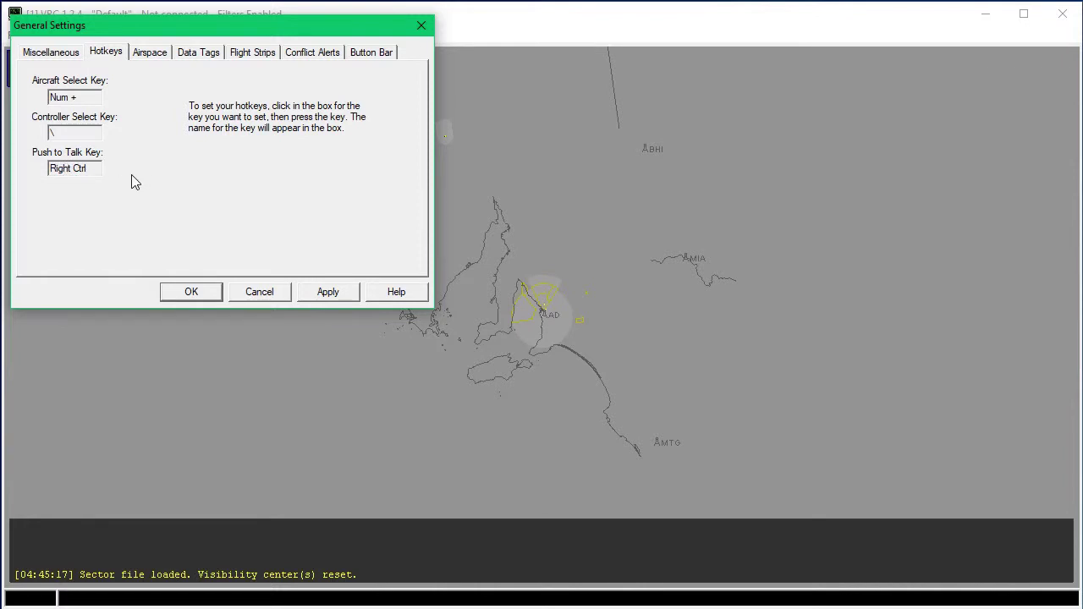
pyautogui.click(72, 167)
pyautogui.doubleClick(61, 167)
pyautogui.click(72, 168)
pyautogui.press('Delete')
# Adjust the Airspace target visibility range slider to 115 NM
pyautogui.click(149, 55)
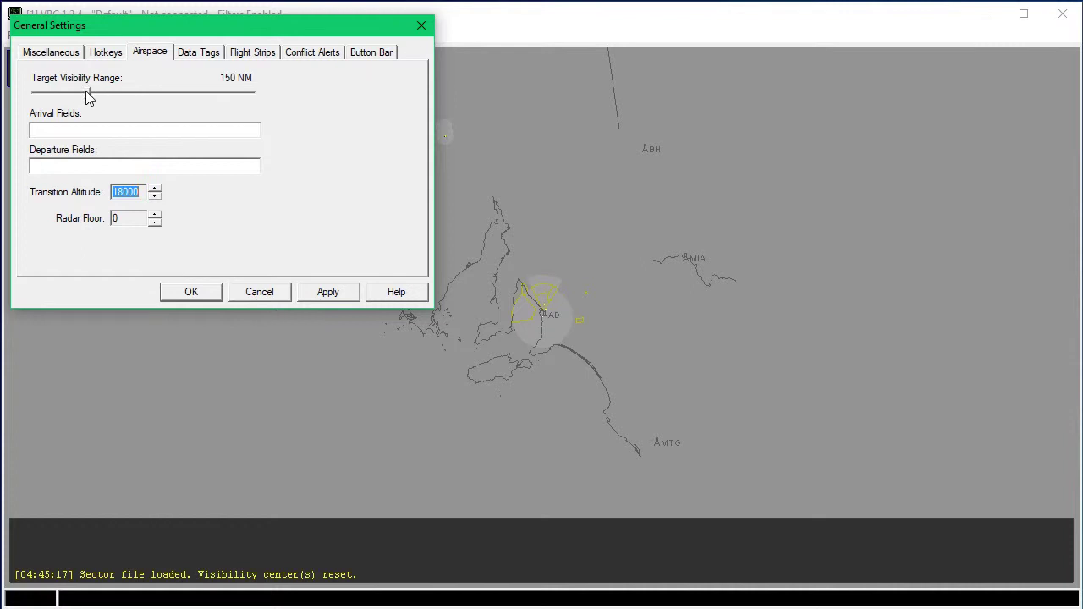
pyautogui.moveTo(86, 93); pyautogui.dragTo(54, 93)
pyautogui.moveTo(49, 91); pyautogui.dragTo(89, 133)
# Enter YPAD as arrival and departure field and step the transition altitude down to 10000
pyautogui.click(78, 133)
pyautogui.write('YPADYPAD')
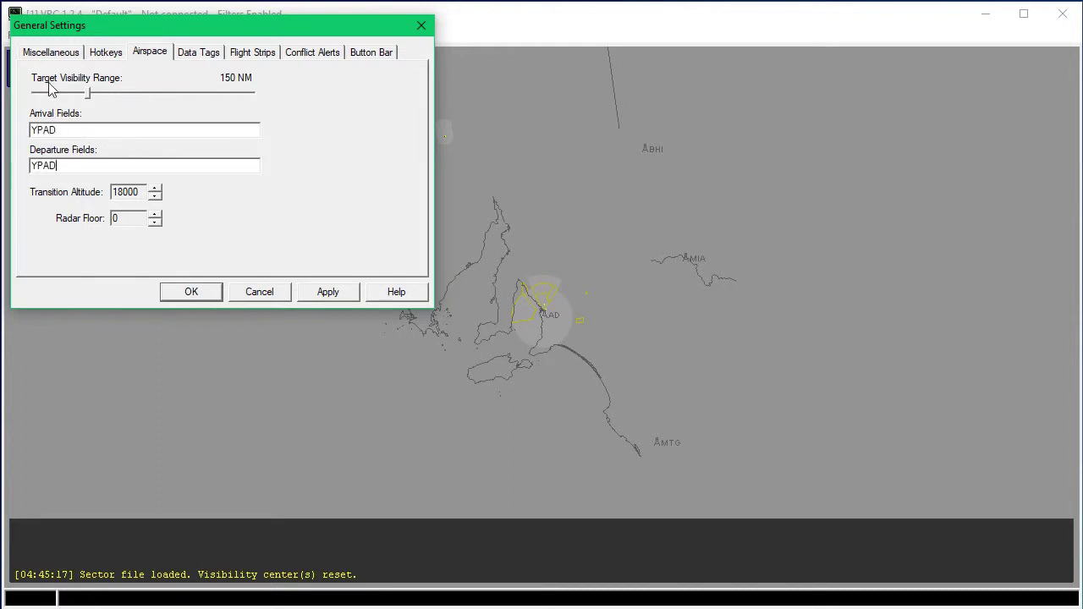
pyautogui.click(156, 196)
pyautogui.click(156, 195)
pyautogui.click(156, 196)
pyautogui.click(156, 195)
pyautogui.click(156, 195)
pyautogui.click(155, 196)
# Review the Data Tags, Flight Strips, Conflict Alerts and Button Bar tabs, then apply and close General Settings
pyautogui.click(200, 56)
pyautogui.click(253, 56)
pyautogui.click(309, 55)
pyautogui.click(379, 56)
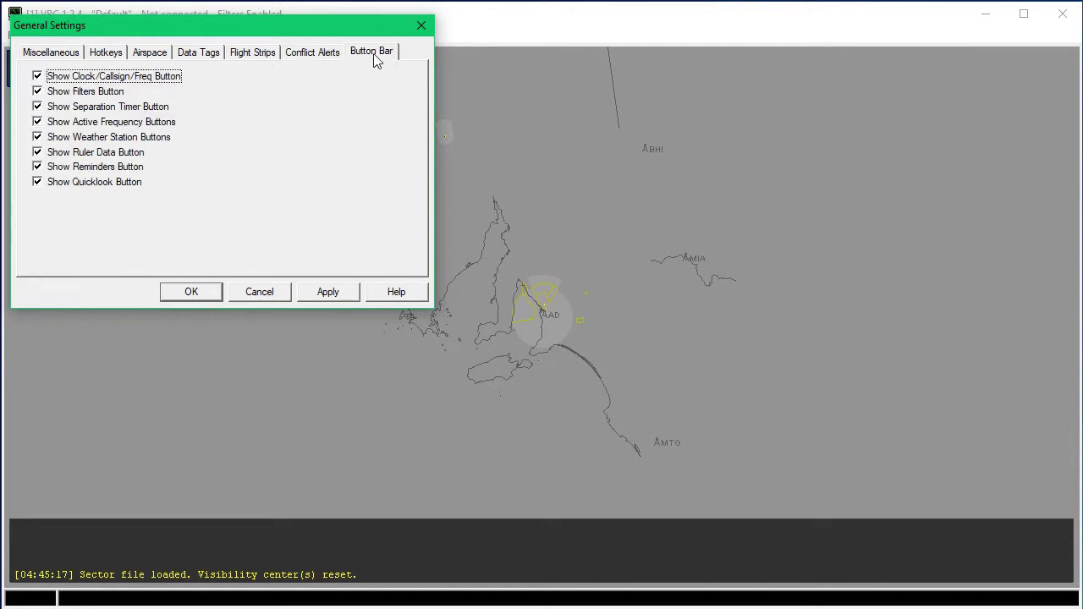
pyautogui.click(257, 56)
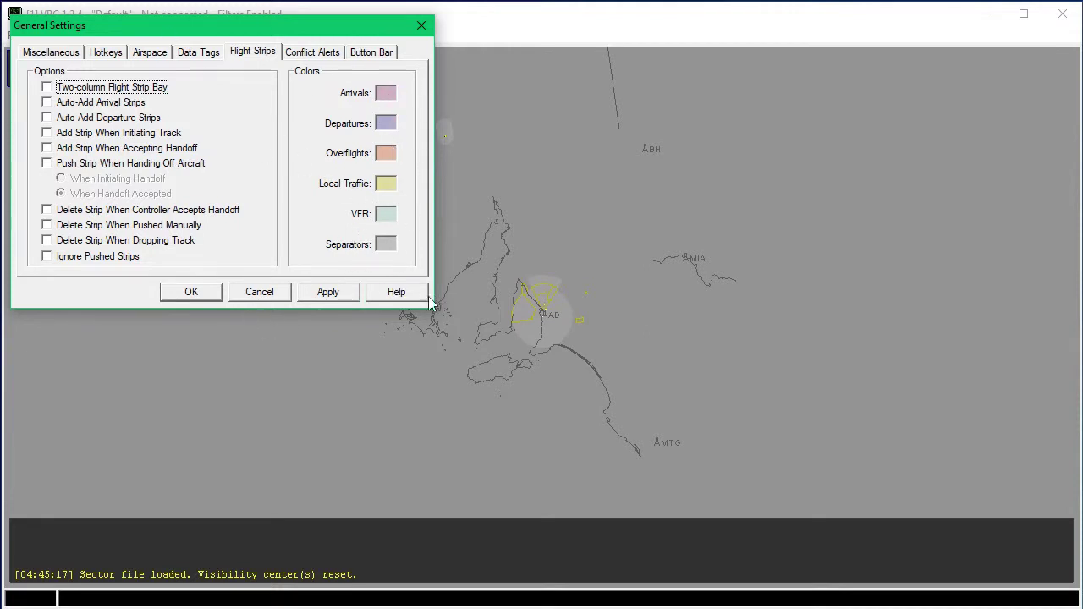
pyautogui.click(326, 294)
pyautogui.click(191, 292)
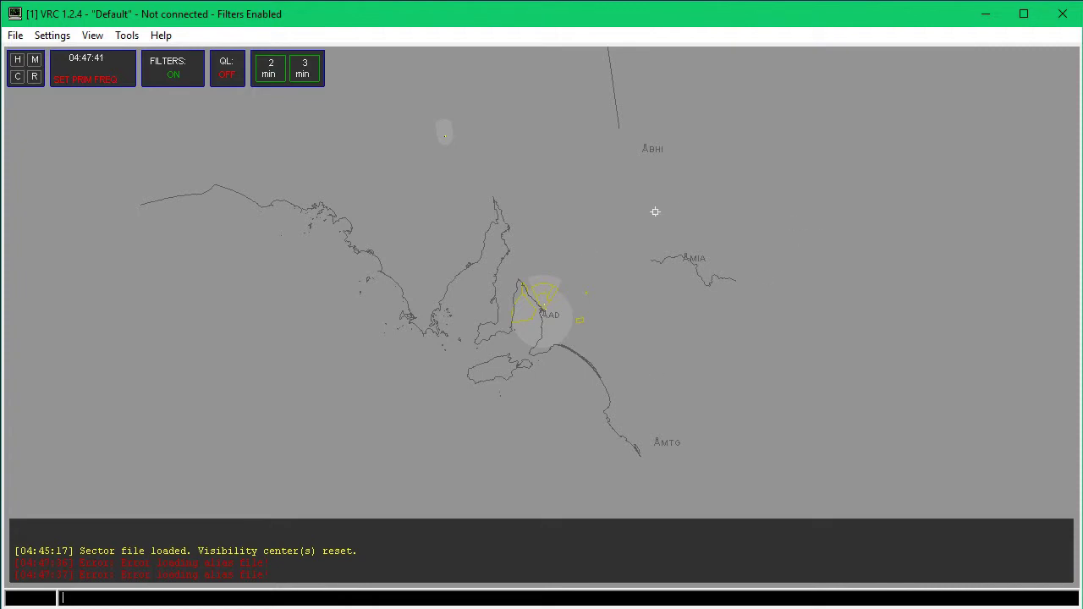
# Zoom and pan the scope until the YPAD runway and taxiway layout fills the view
pyautogui.scroll(10, 589, 274)
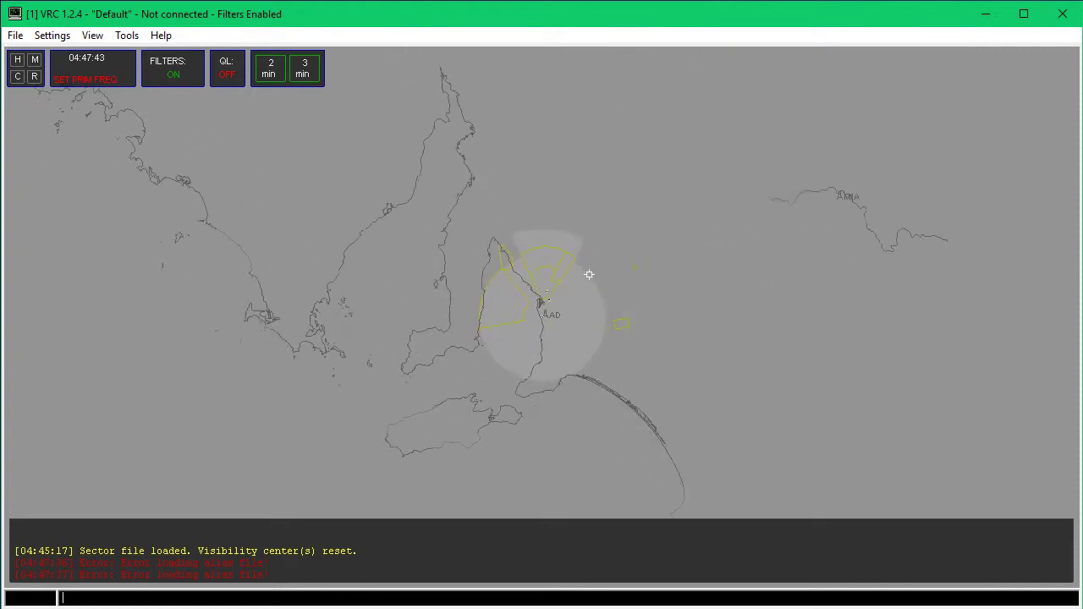
pyautogui.scroll(2, 589, 279)
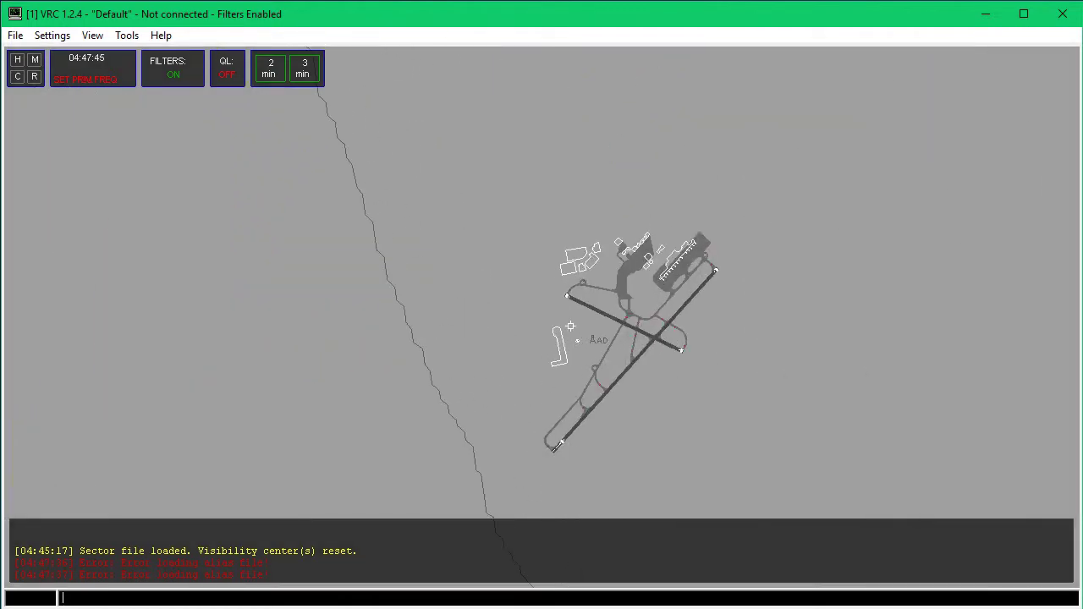
pyautogui.scroll(-3, 590, 280)
pyautogui.scroll(4, 590, 279)
pyautogui.scroll(3, 564, 336)
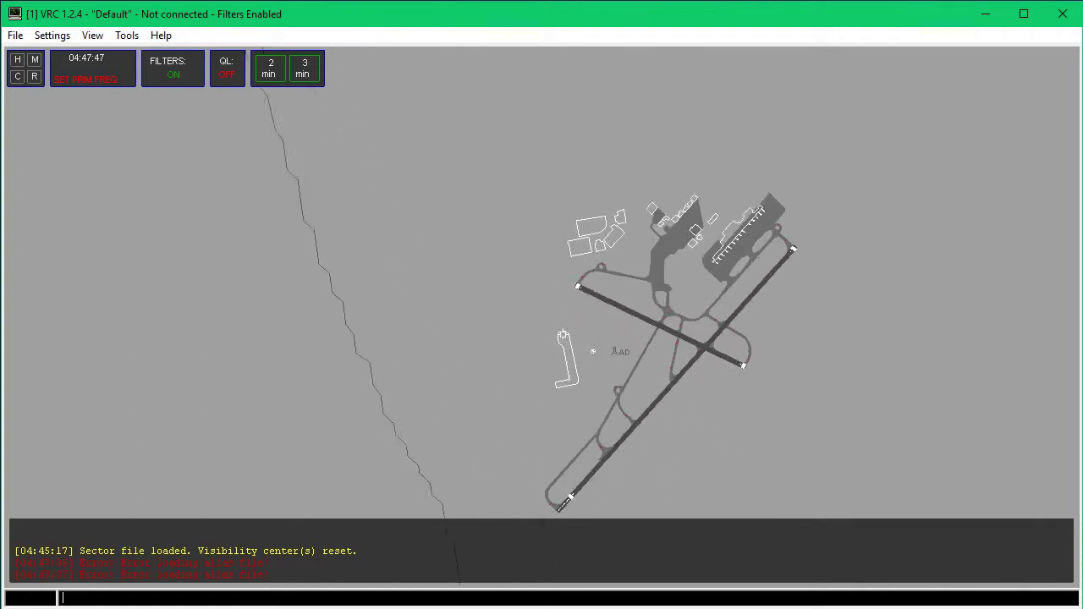
pyautogui.scroll(-2, 575, 330)
pyautogui.scroll(1, 587, 325)
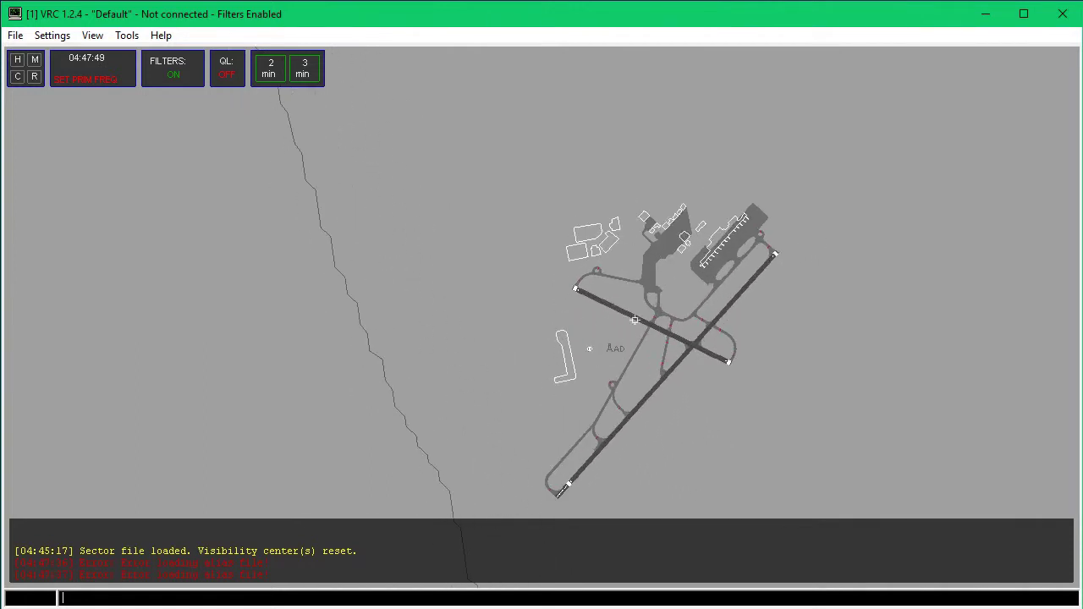
pyautogui.moveTo(499, 302); pyautogui.dragTo(381, 245)
pyautogui.scroll(-2, 472, 257)
pyautogui.moveTo(686, 291); pyautogui.dragTo(872, 298)
pyautogui.scroll(-1, 491, 309)
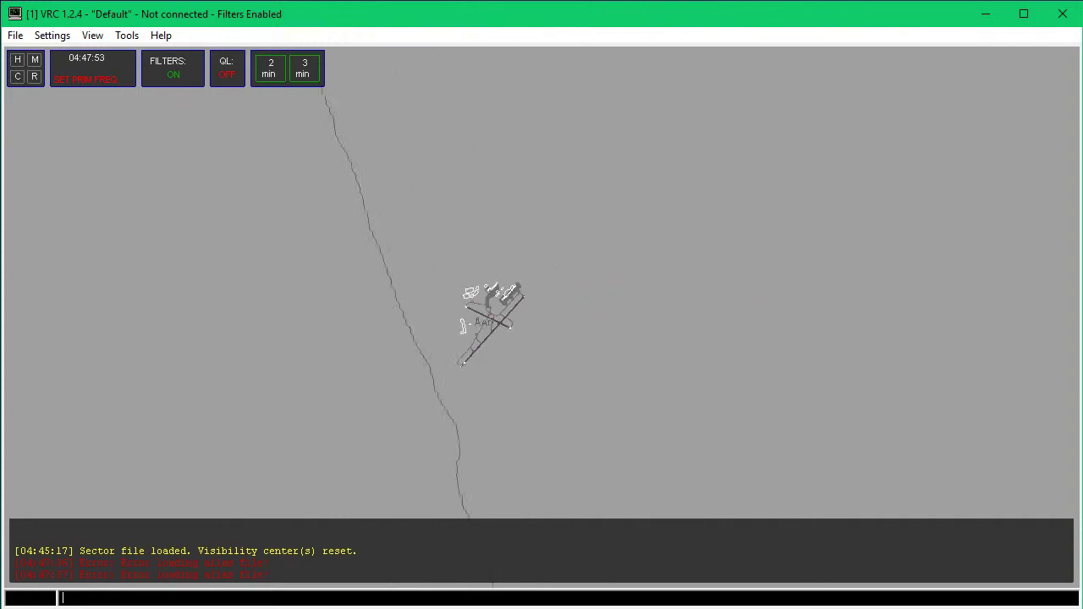
pyautogui.moveTo(490, 310)
pyautogui.mouseDown()
pyautogui.moveTo(229, 351)
pyautogui.moveTo(490, 314)
pyautogui.mouseUp()
pyautogui.scroll(-1, 533, 321)
pyautogui.scroll(-2, 680, 341)
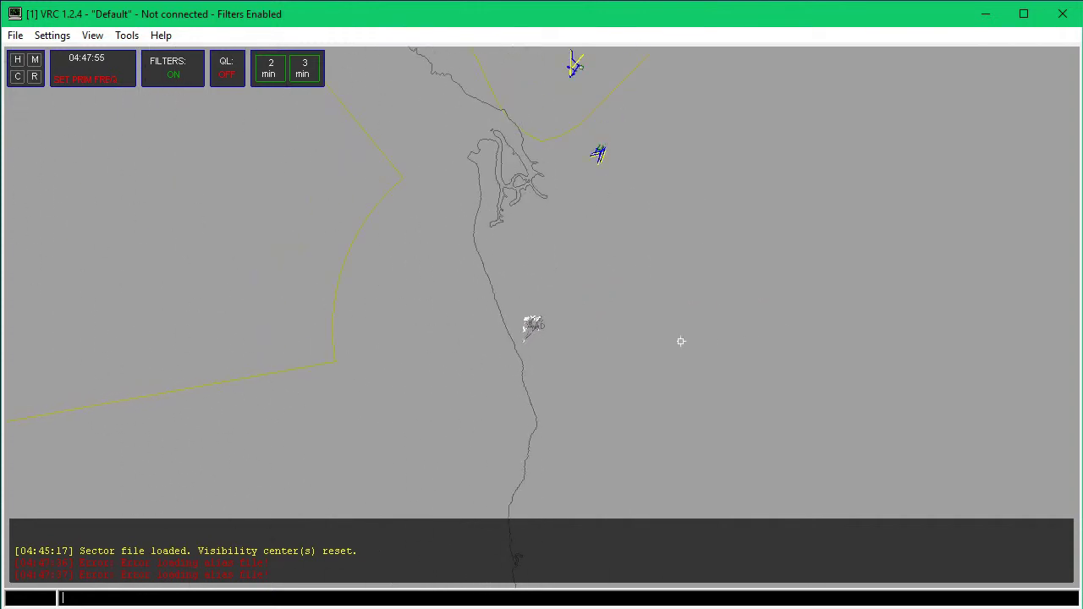
pyautogui.scroll(3, 663, 333)
pyautogui.moveTo(365, 357); pyautogui.dragTo(413, 293)
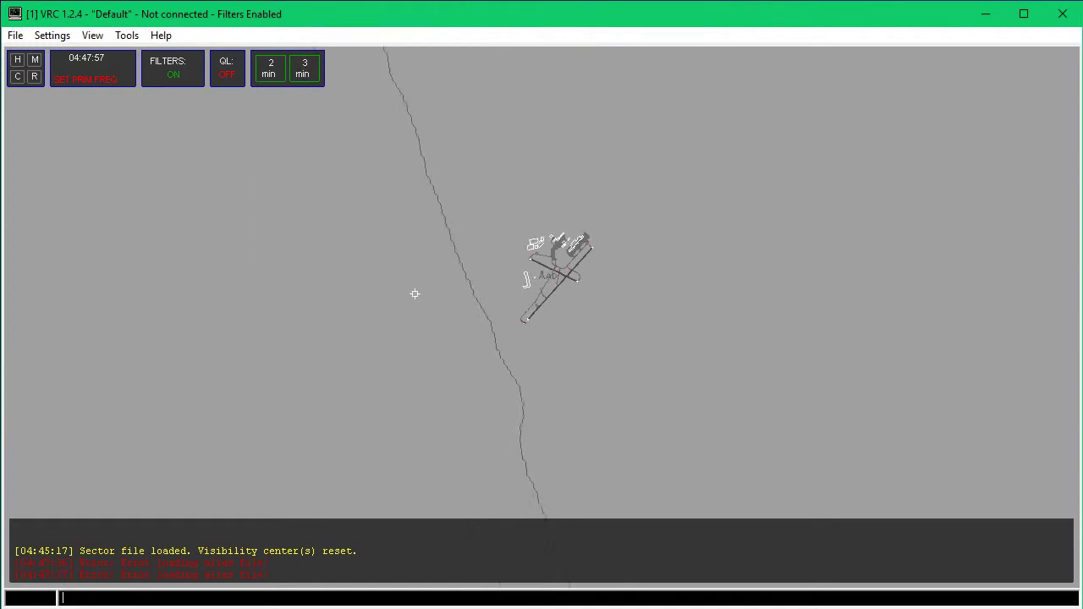
pyautogui.scroll(-2, 457, 290)
pyautogui.scroll(2, 481, 312)
pyautogui.scroll(2, 576, 191)
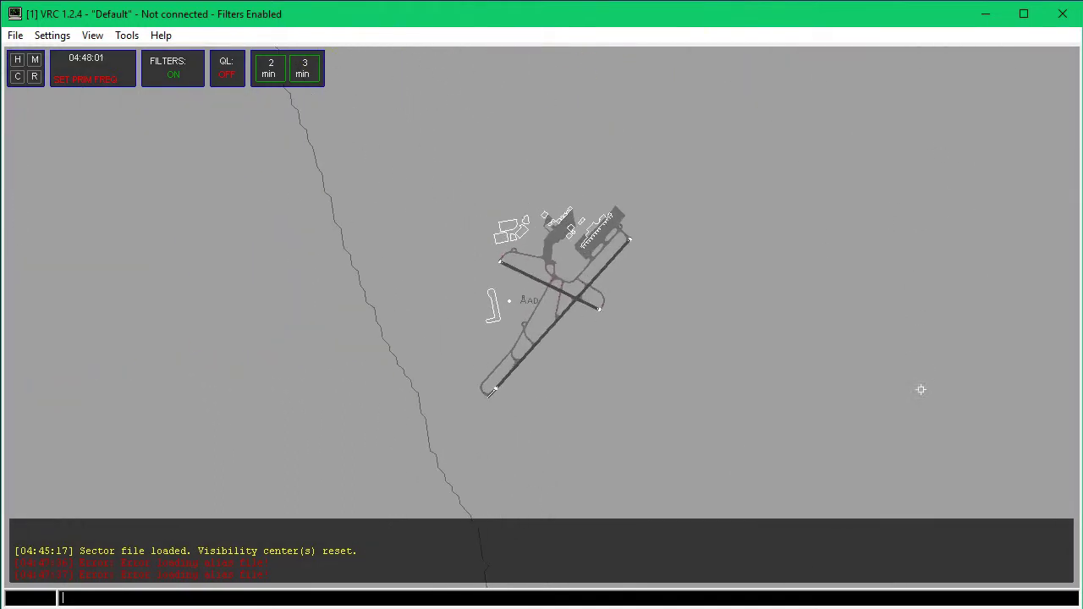
pyautogui.click(126, 35)
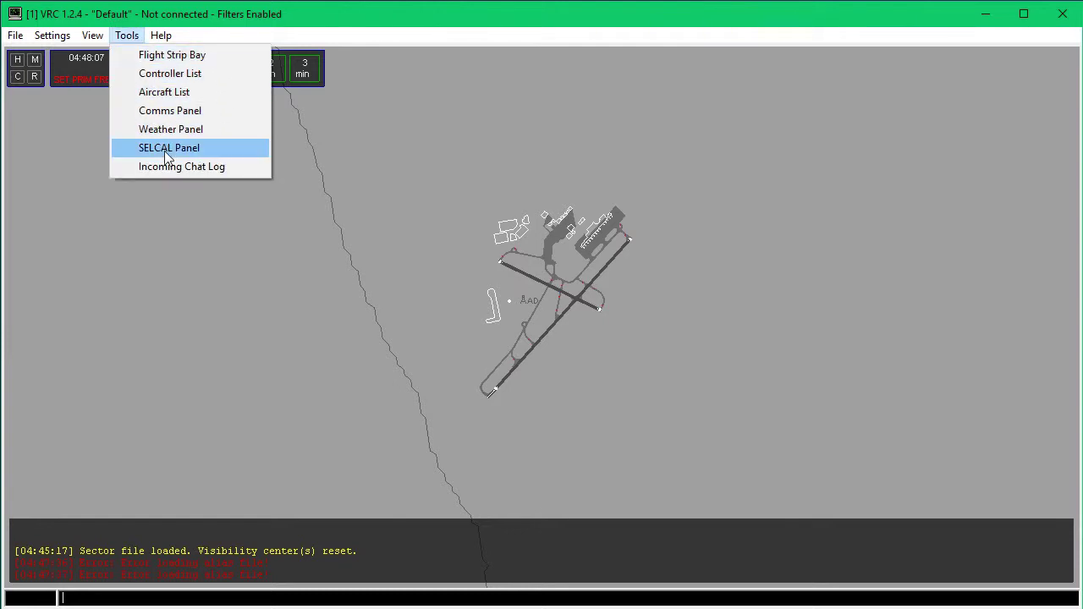
# Open Controllers & Chat and the Arrivals & Departures list, placing both along the top right
pyautogui.click(200, 76)
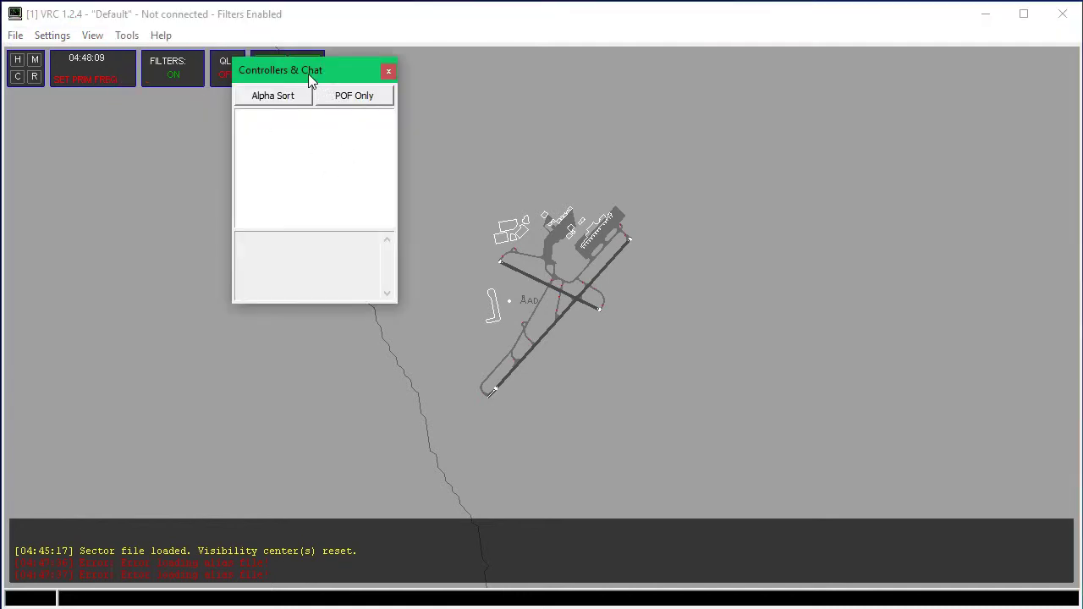
pyautogui.moveTo(310, 74); pyautogui.dragTo(990, 23)
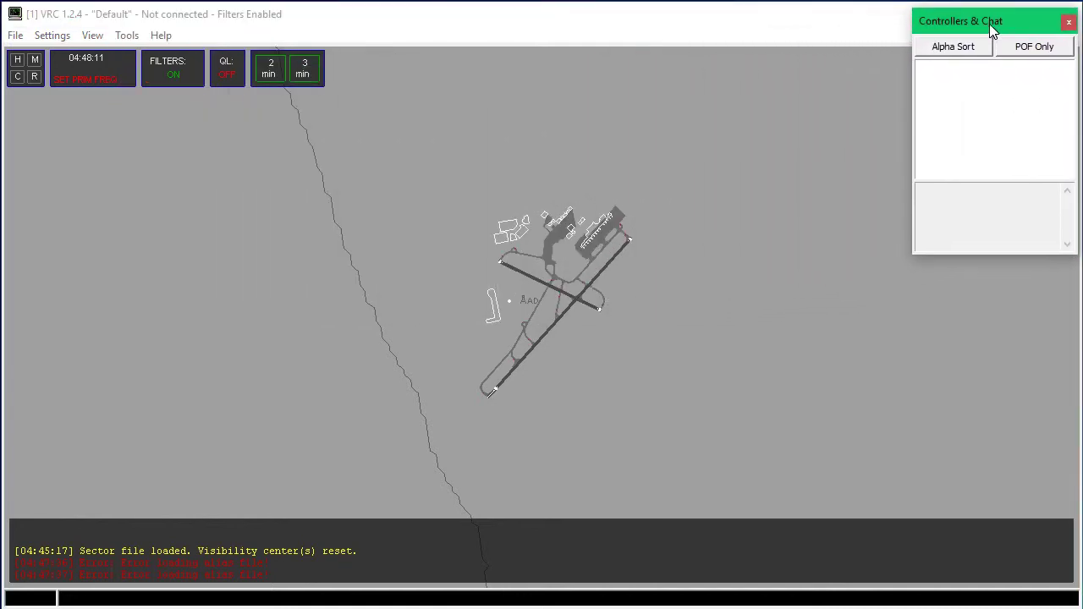
pyautogui.click(126, 37)
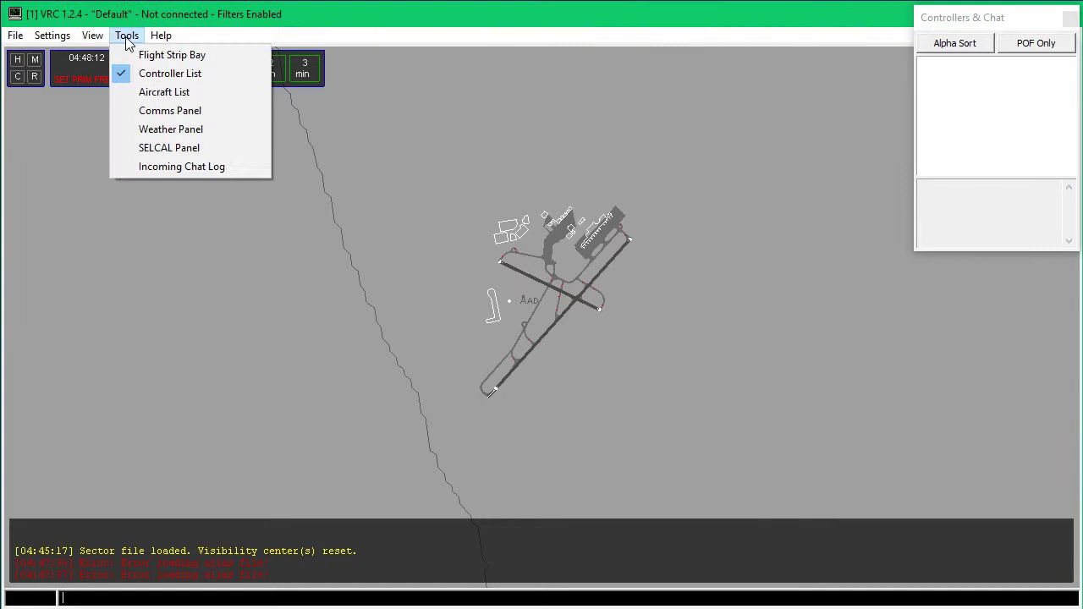
pyautogui.click(164, 92)
pyautogui.moveTo(97, 47); pyautogui.dragTo(790, 19)
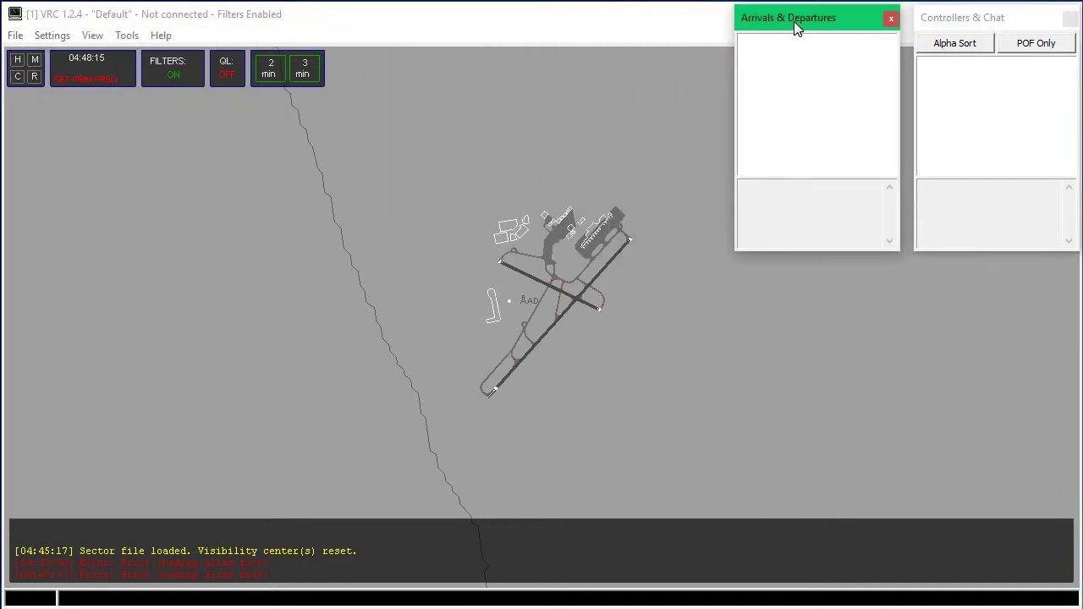
# Open the Communications panel and place it at the lower right of the scope
pyautogui.click(108, 36)
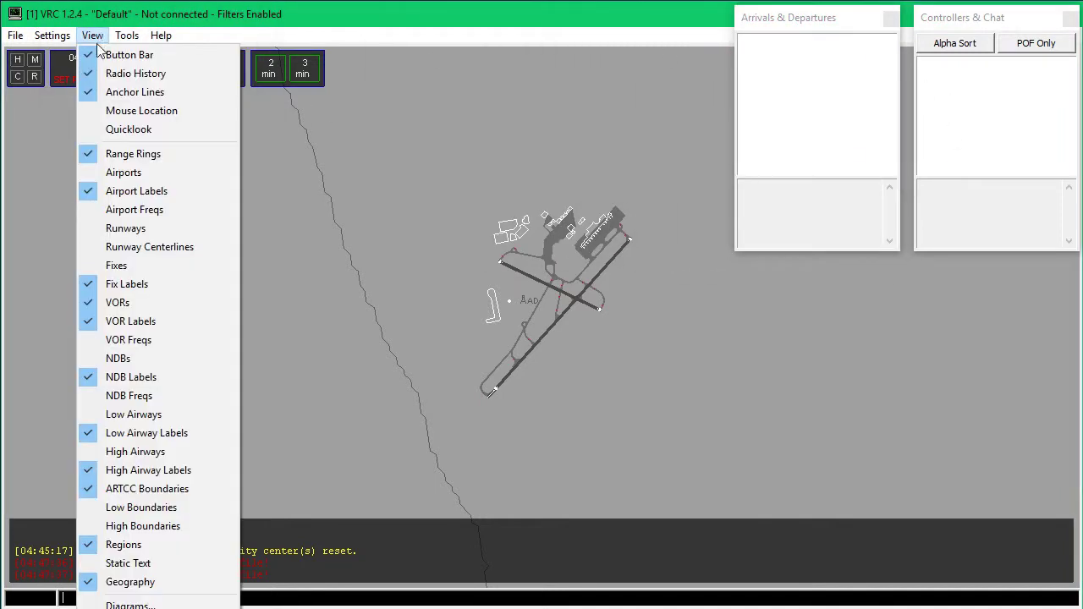
pyautogui.moveTo(127, 35)
pyautogui.click(148, 116)
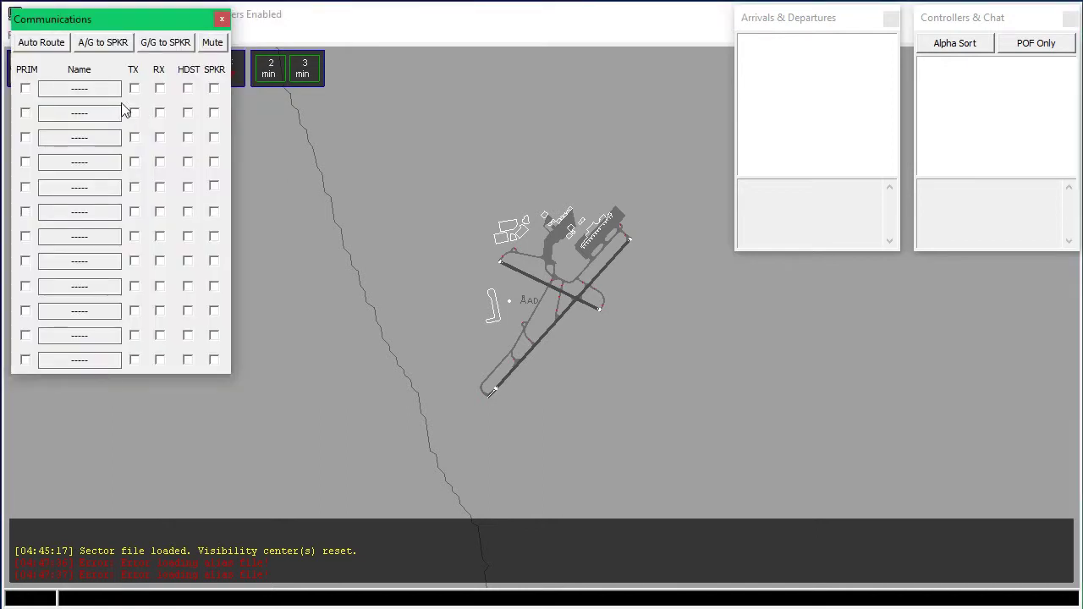
pyautogui.moveTo(140, 22); pyautogui.dragTo(995, 273)
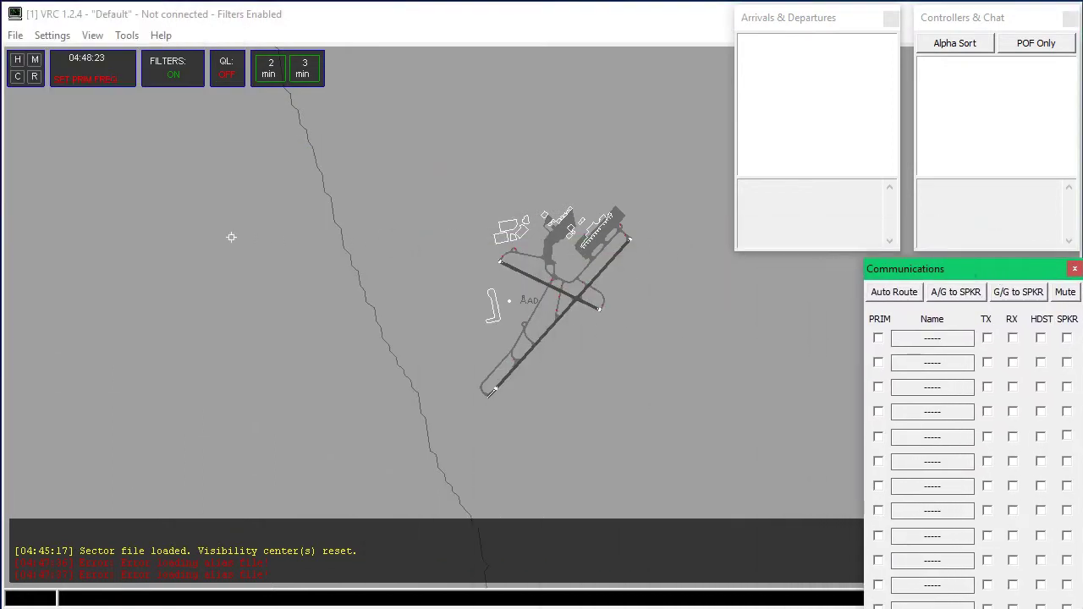
pyautogui.click(271, 14)
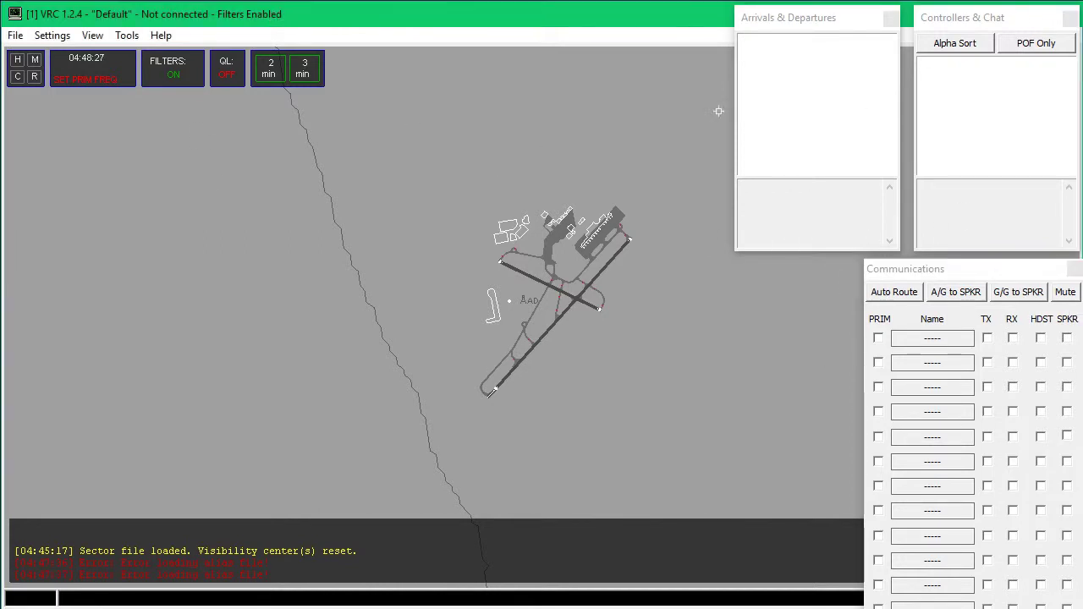
# Open the Flight Strip Bay and position it over the scope
pyautogui.click(127, 35)
pyautogui.click(169, 52)
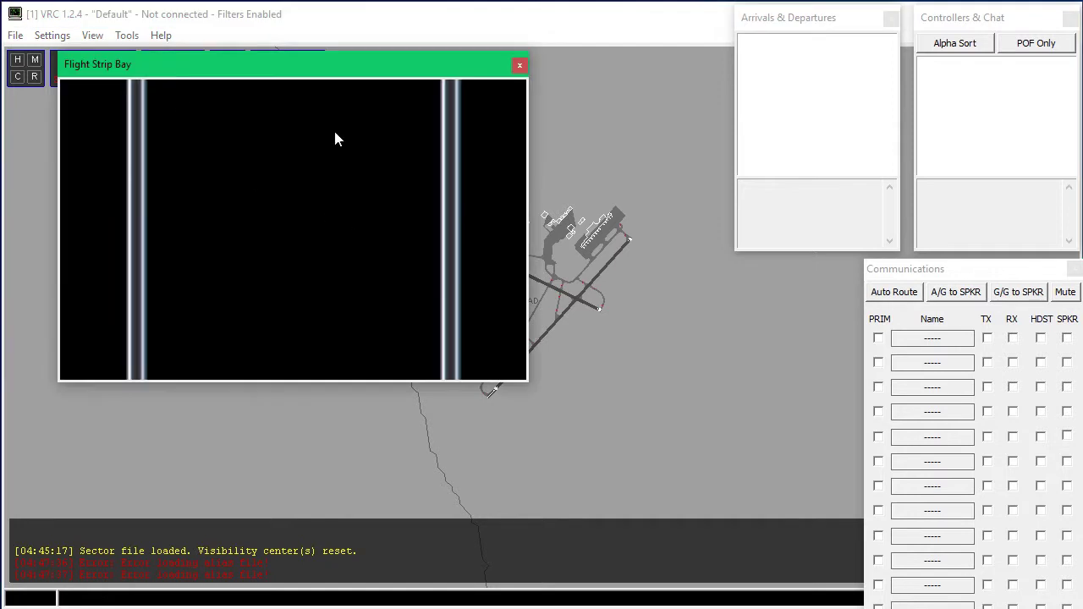
pyautogui.moveTo(262, 65); pyautogui.dragTo(325, 160)
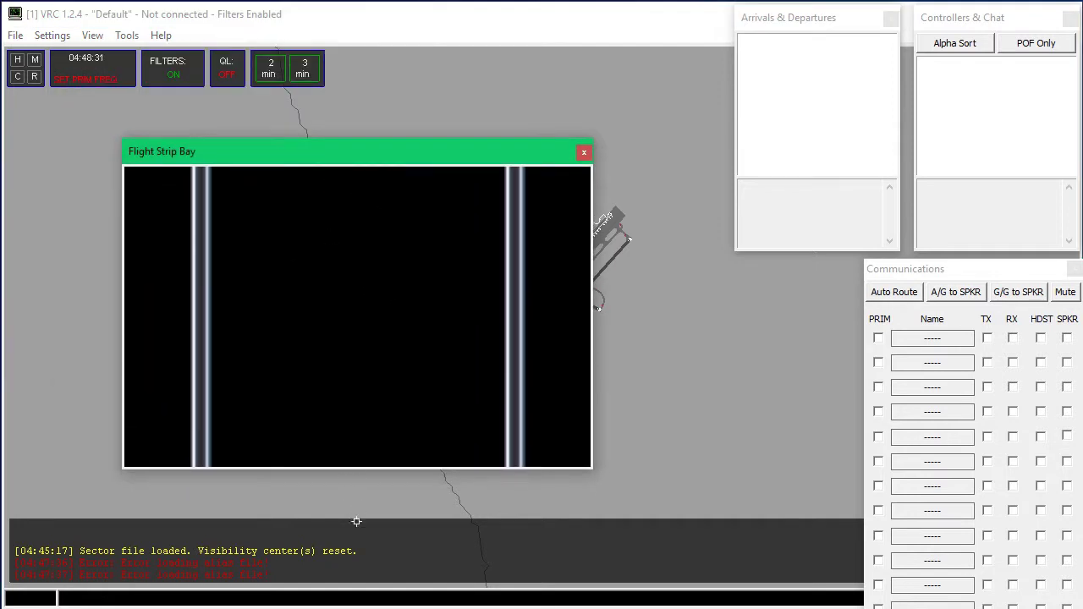
pyautogui.click(361, 605)
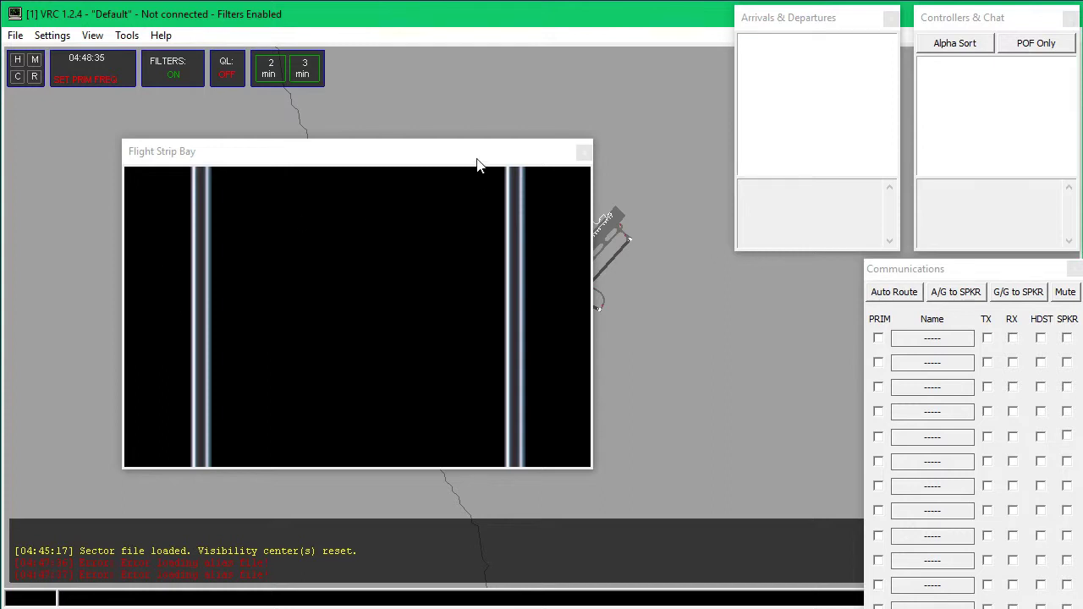
pyautogui.moveTo(480, 163); pyautogui.dragTo(568, 140)
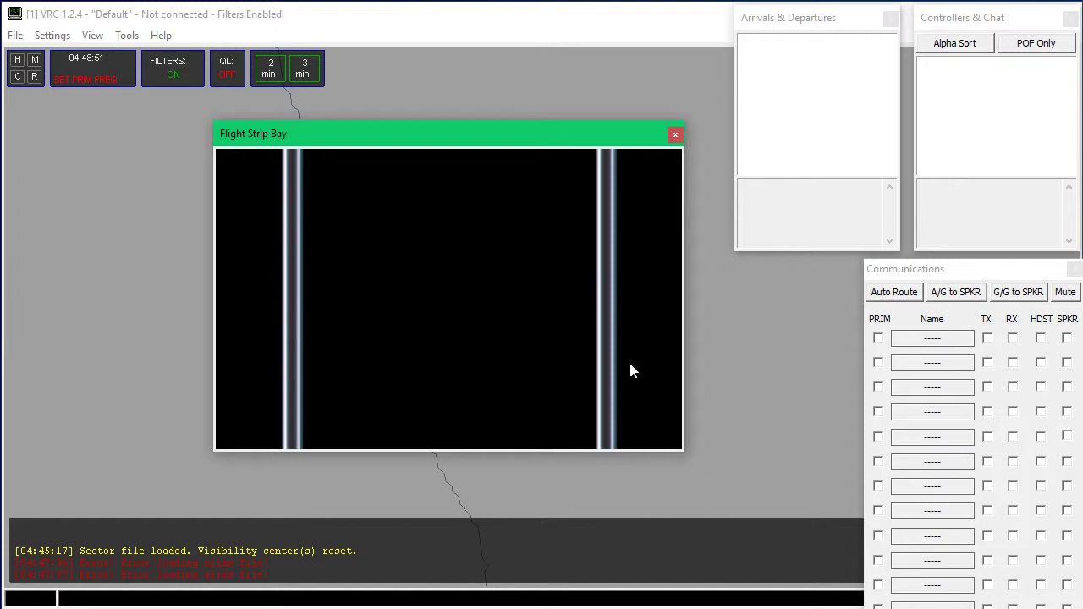
# Add TAXI, RAMP, INBOUND and OUTBOUND separator strips with .sep commands, then close the bay
pyautogui.click(317, 602)
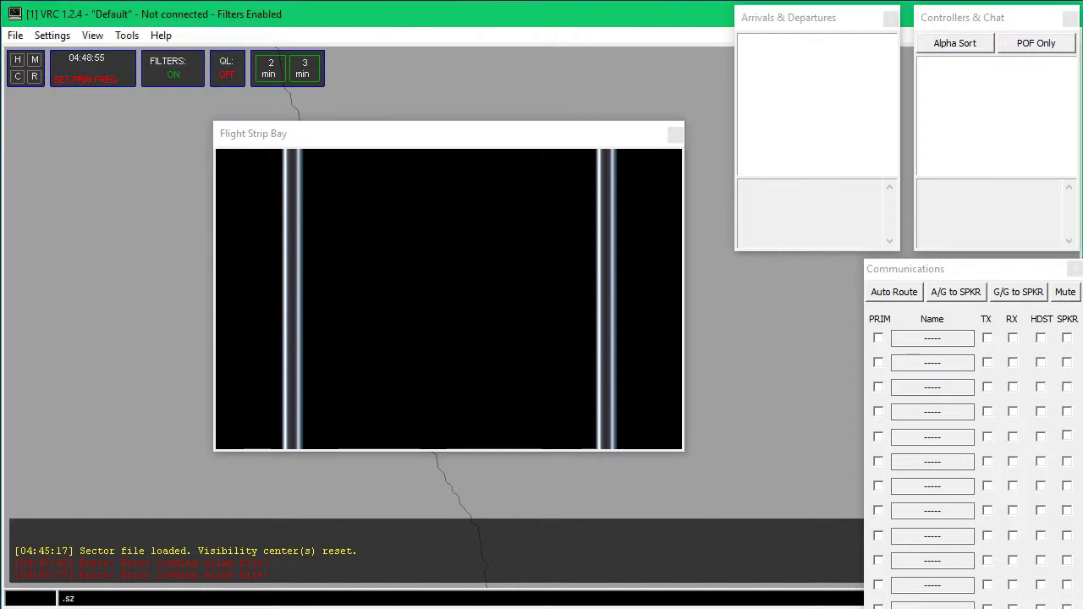
pyautogui.press('BackSpace')
pyautogui.press('Return')
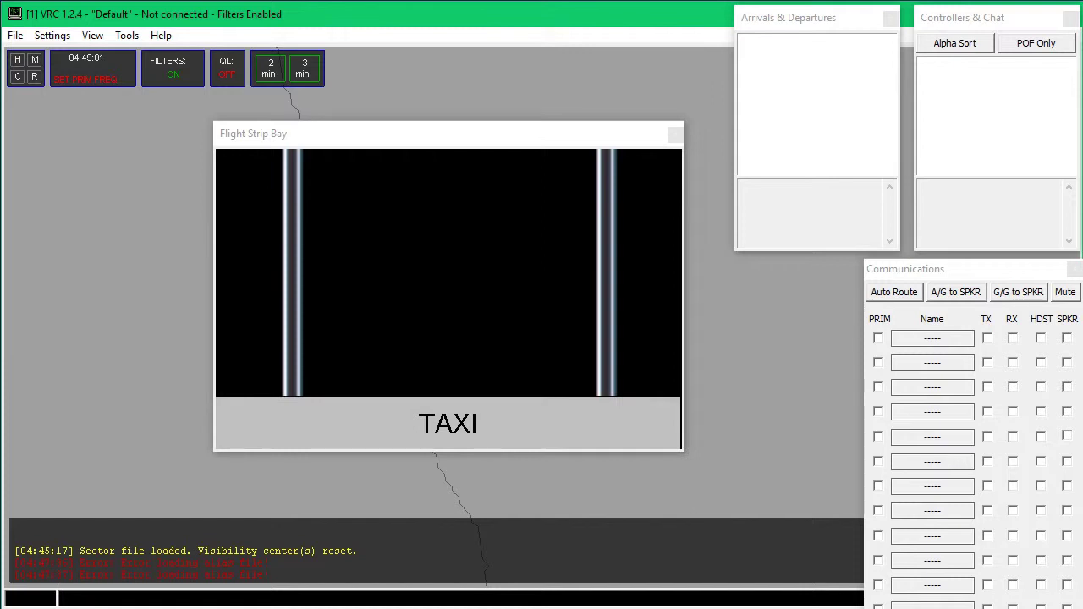
pyautogui.moveTo(492, 418); pyautogui.dragTo(510, 438)
pyautogui.write('.sep RAMP')
pyautogui.press('Return')
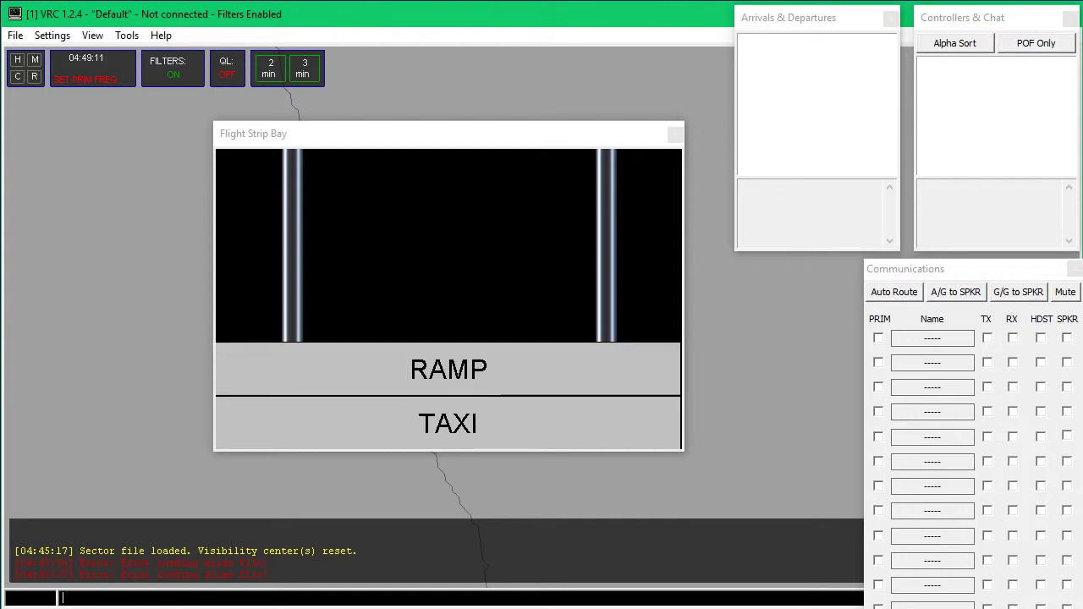
pyautogui.write('.sep INBOUND')
pyautogui.press('Return')
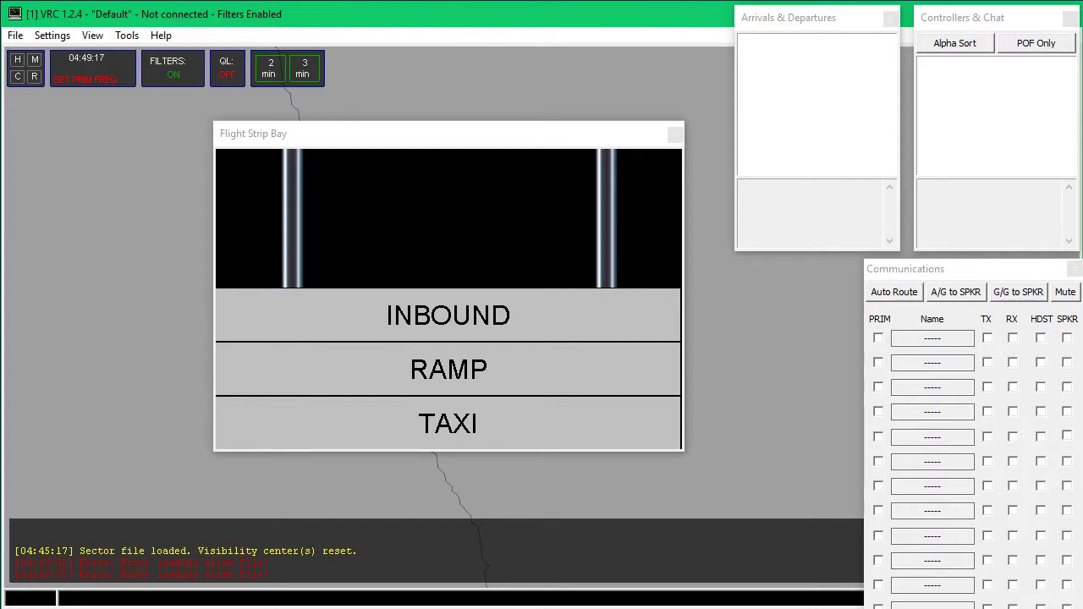
pyautogui.write('.sep OUTBOUND')
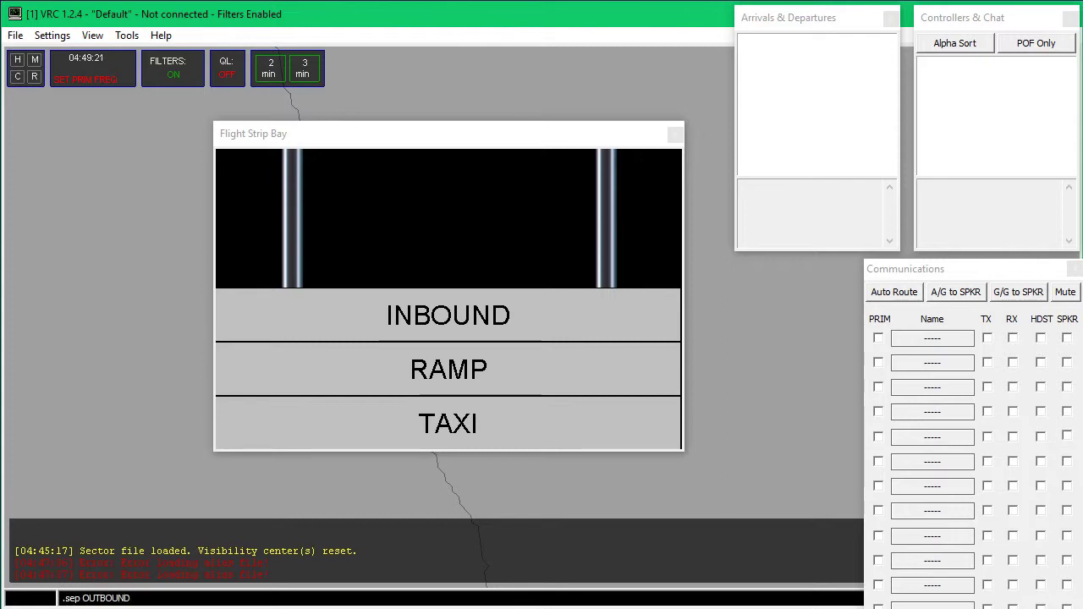
pyautogui.press('Return')
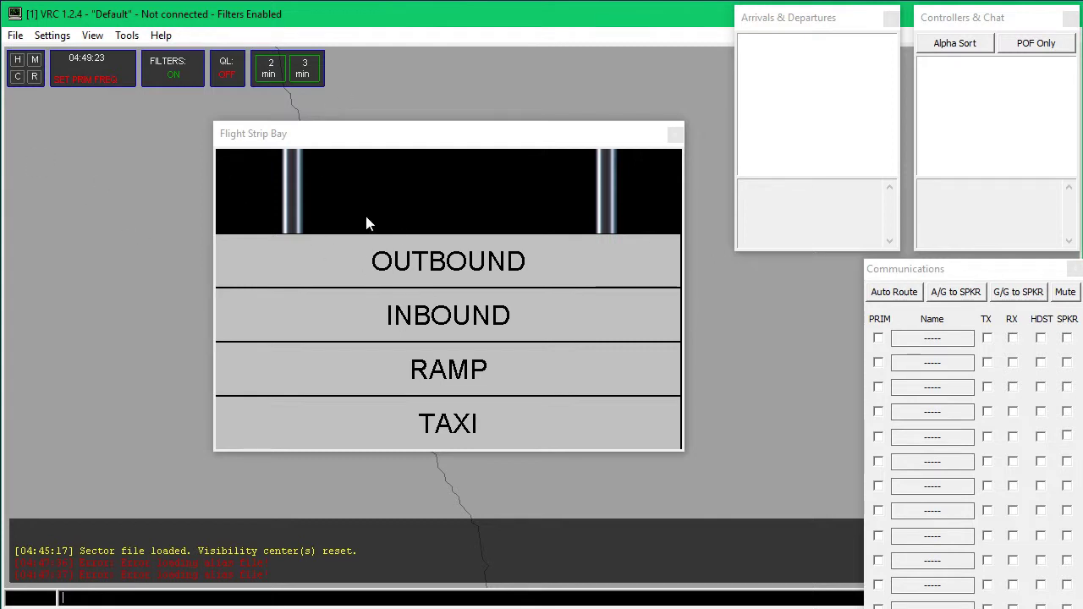
pyautogui.moveTo(590, 150); pyautogui.dragTo(556, 159)
pyautogui.click(643, 149)
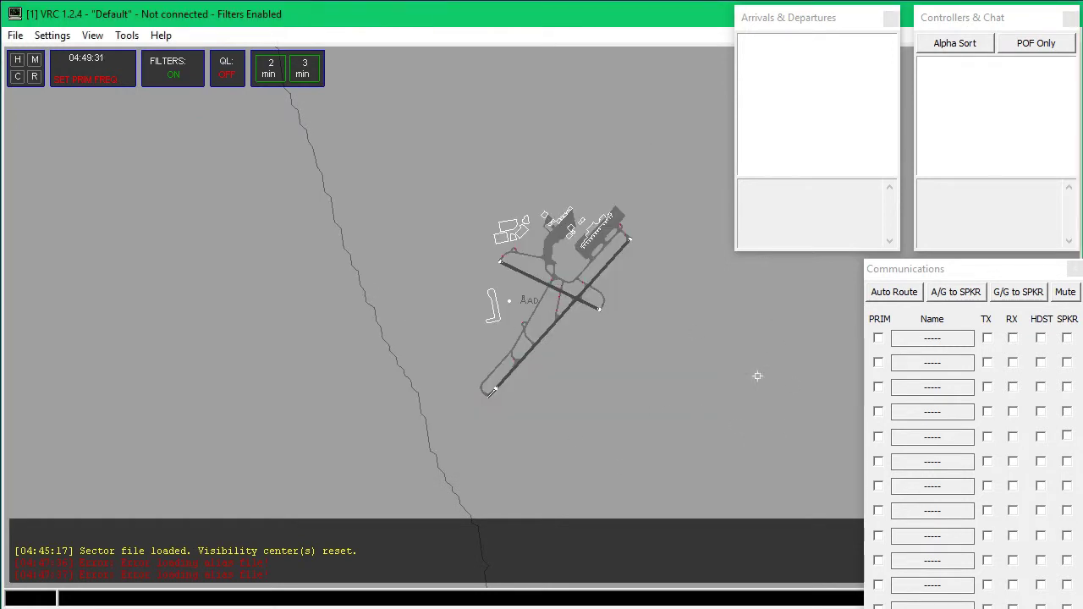
# Move the Communications panel to the upper middle and open the first frequency slot's editor
pyautogui.moveTo(546, 142); pyautogui.dragTo(505, 126)
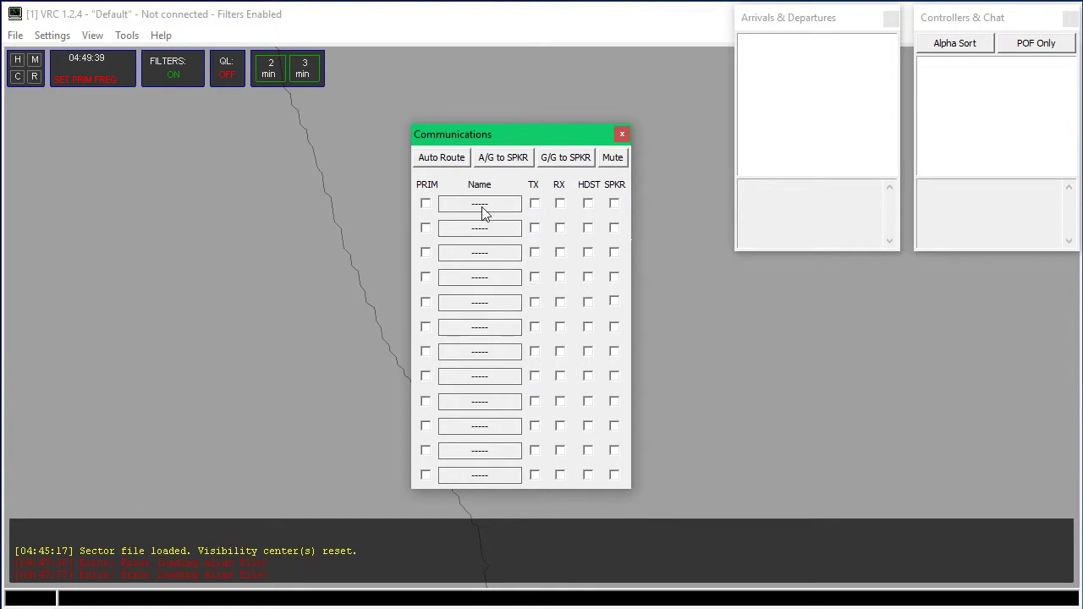
pyautogui.moveTo(516, 133); pyautogui.dragTo(511, 63)
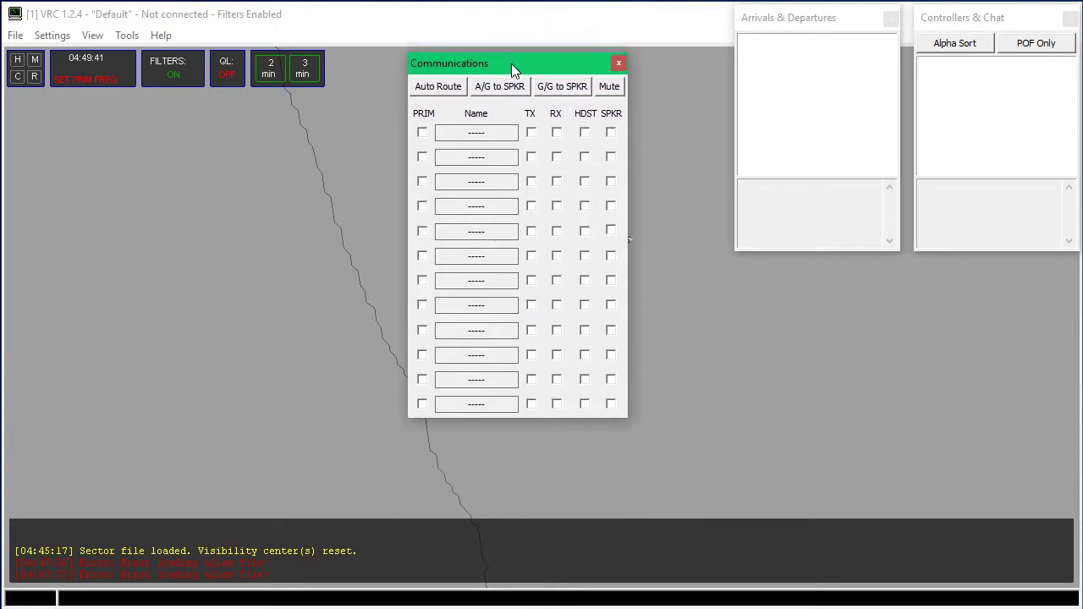
pyautogui.click(497, 134)
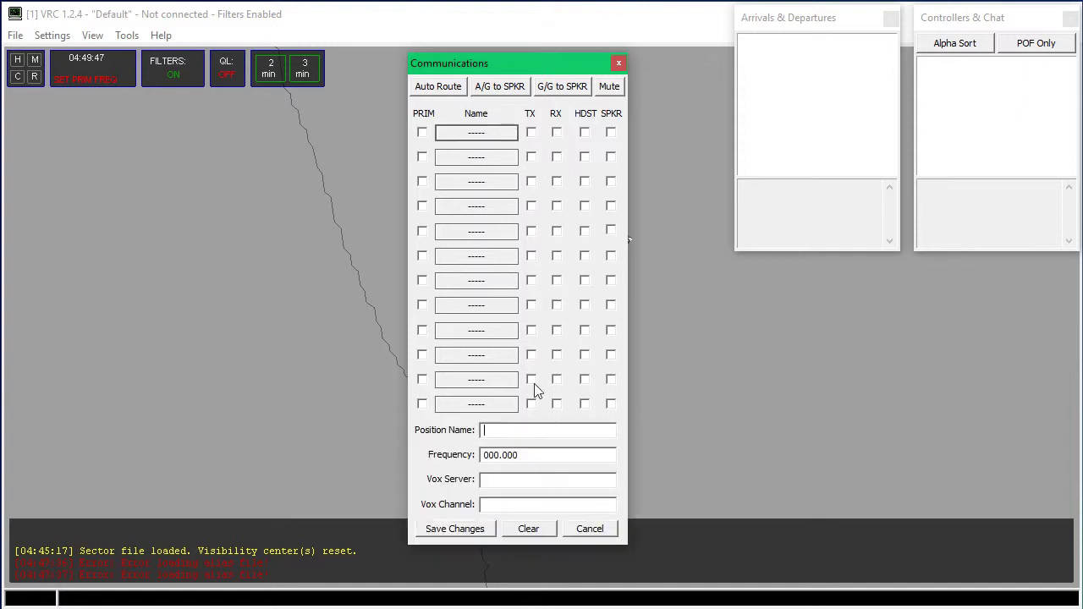
# Enter position name AD-APP and frequency 124.200 in the first comms slot
pyautogui.click(512, 428)
pyautogui.write('AD-APP')
pyautogui.press('Tab')
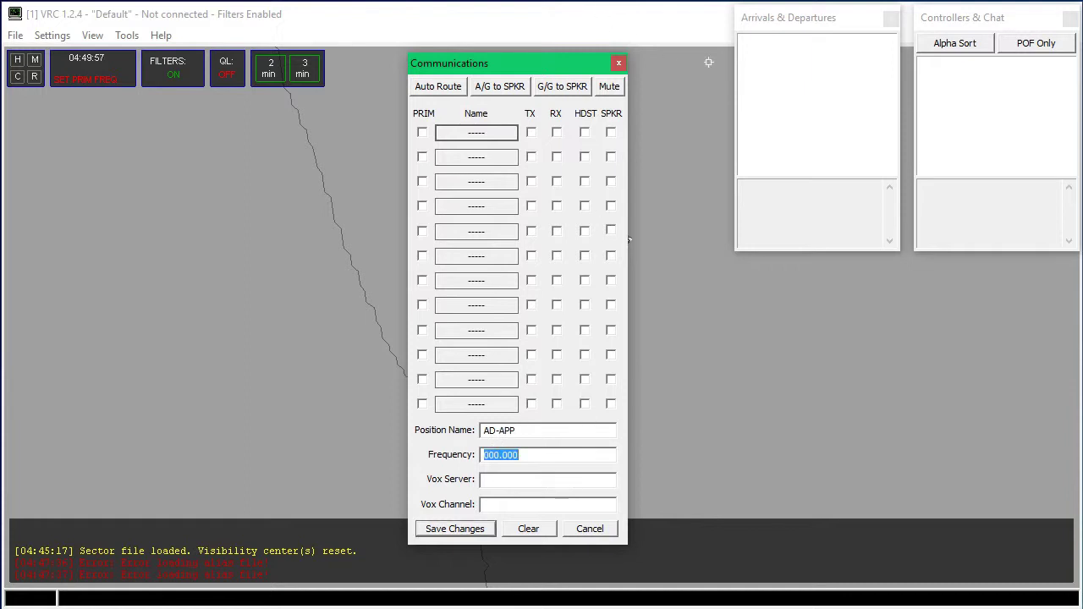
pyautogui.write('124.200')
pyautogui.click(629, 241)
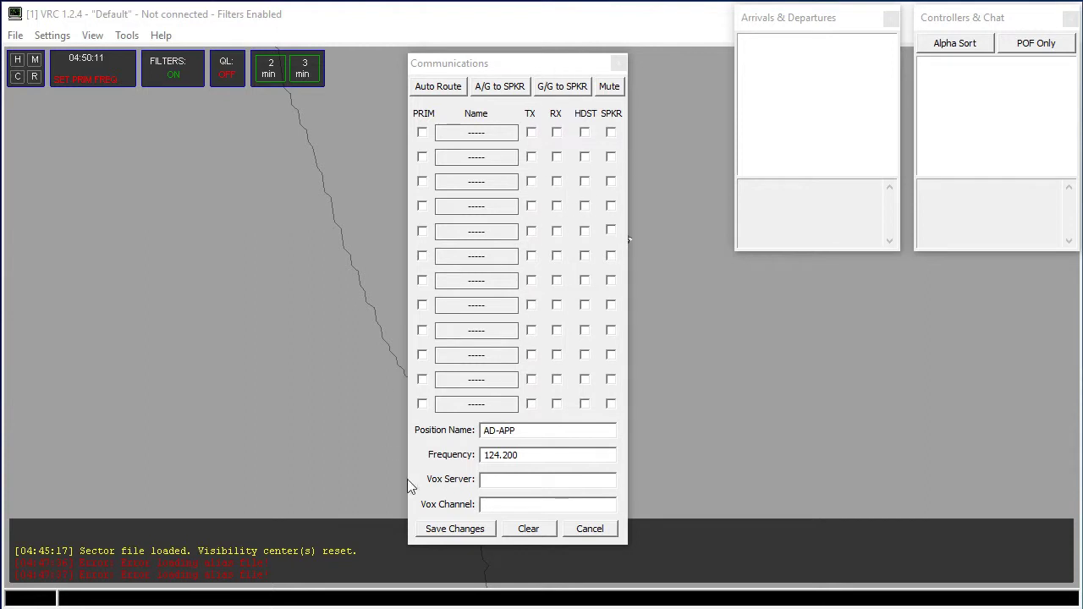
# Add voice server rw1.vatpac.org and voice channel AD_APP, then save the slot
pyautogui.click(496, 480)
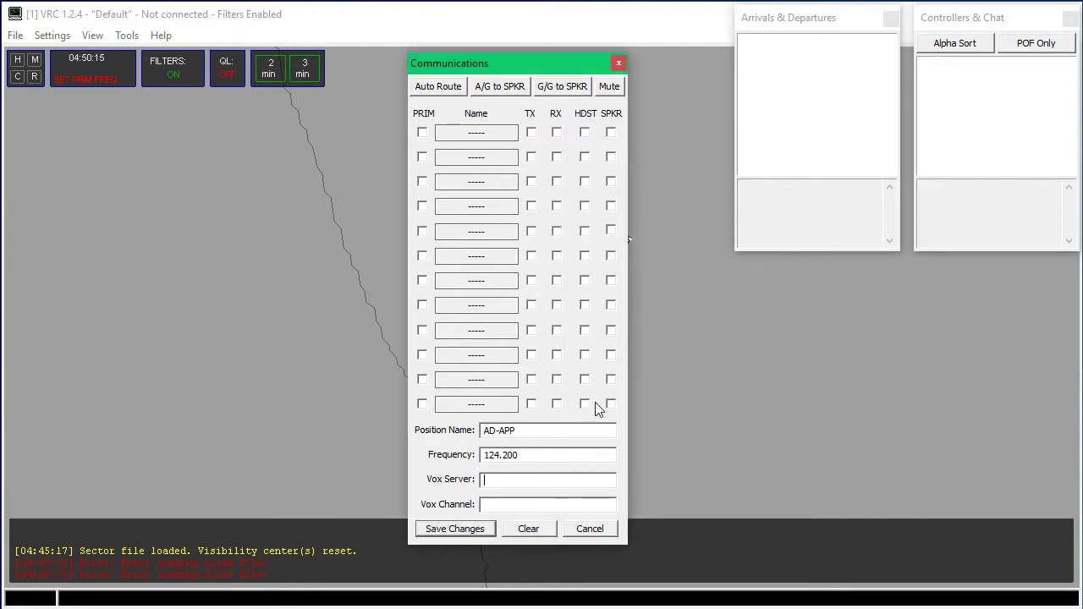
pyautogui.write('rw1.vatpac.org')
pyautogui.click(558, 504)
pyautogui.write('AD_APP')
pyautogui.moveTo(558, 480); pyautogui.dragTo(483, 480)
pyautogui.click(505, 480)
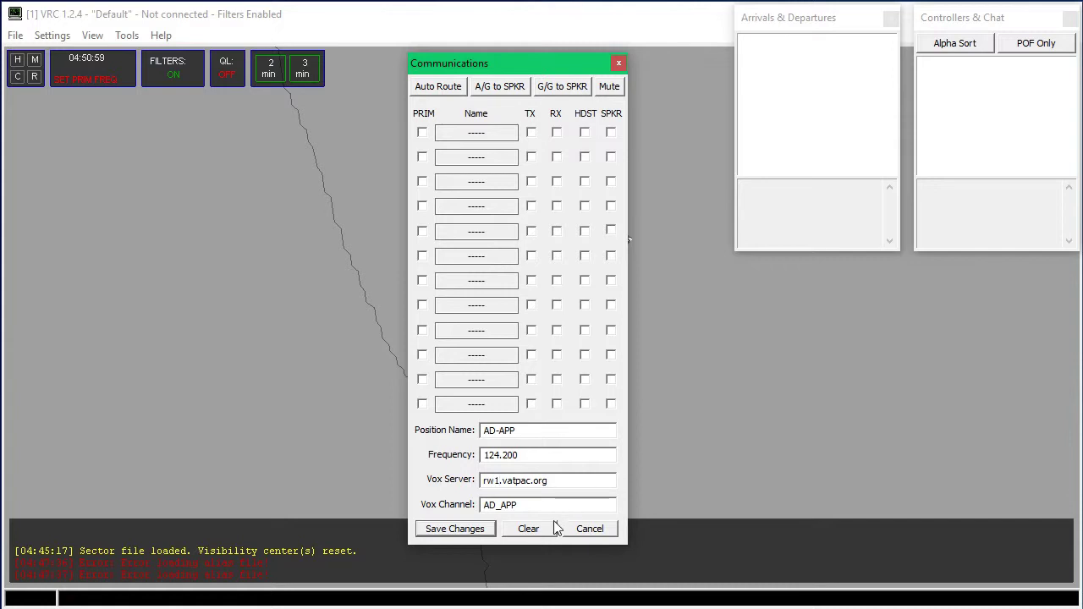
pyautogui.click(457, 529)
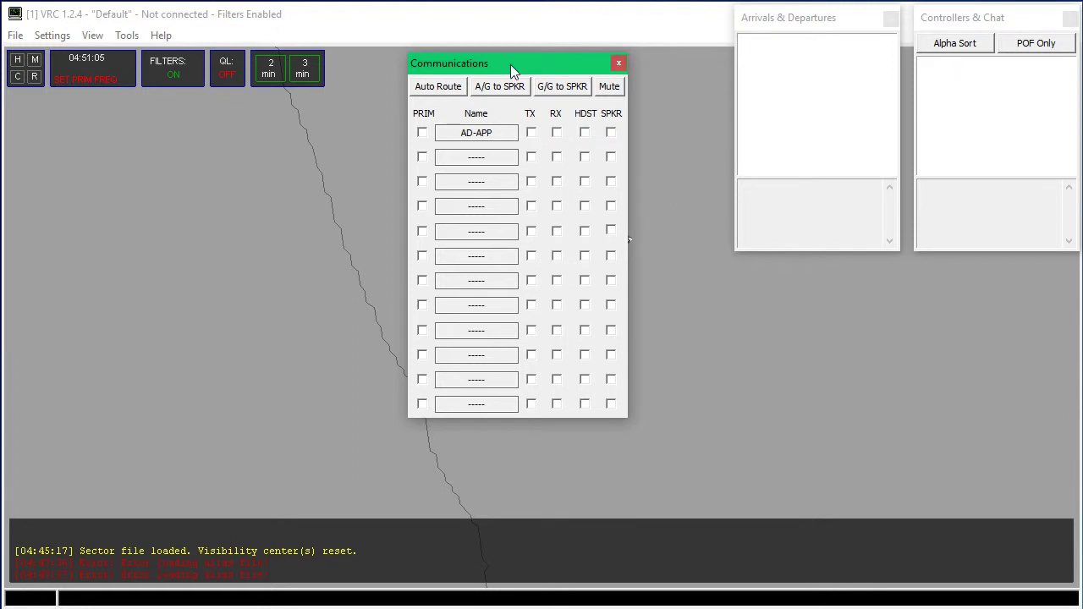
# Close the slot editor unchanged and drag the Communications panel over the Adelaide airport diagram
pyautogui.click(491, 158)
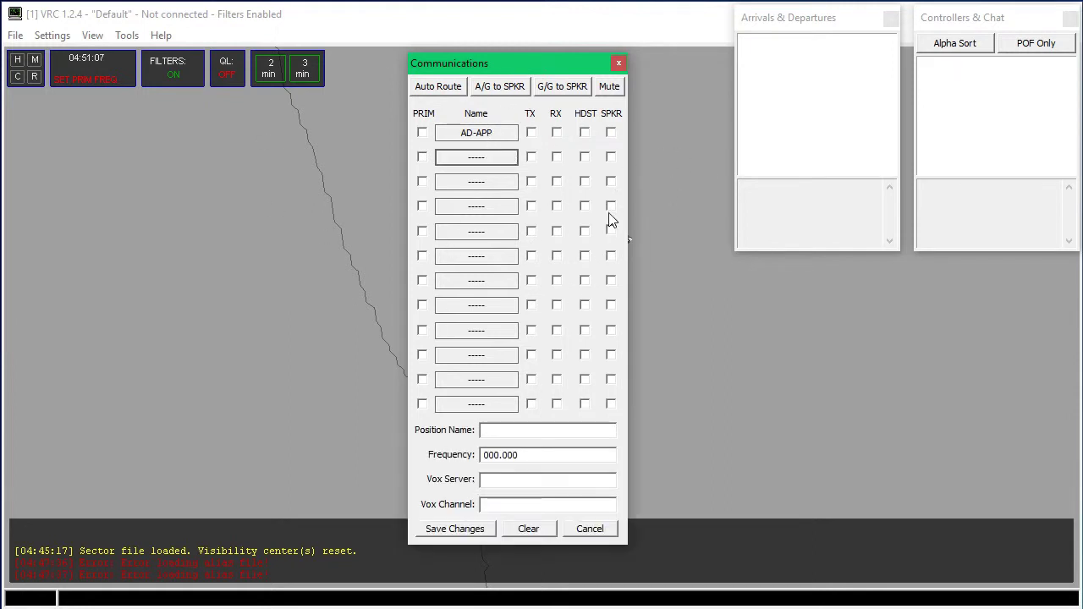
pyautogui.click(503, 138)
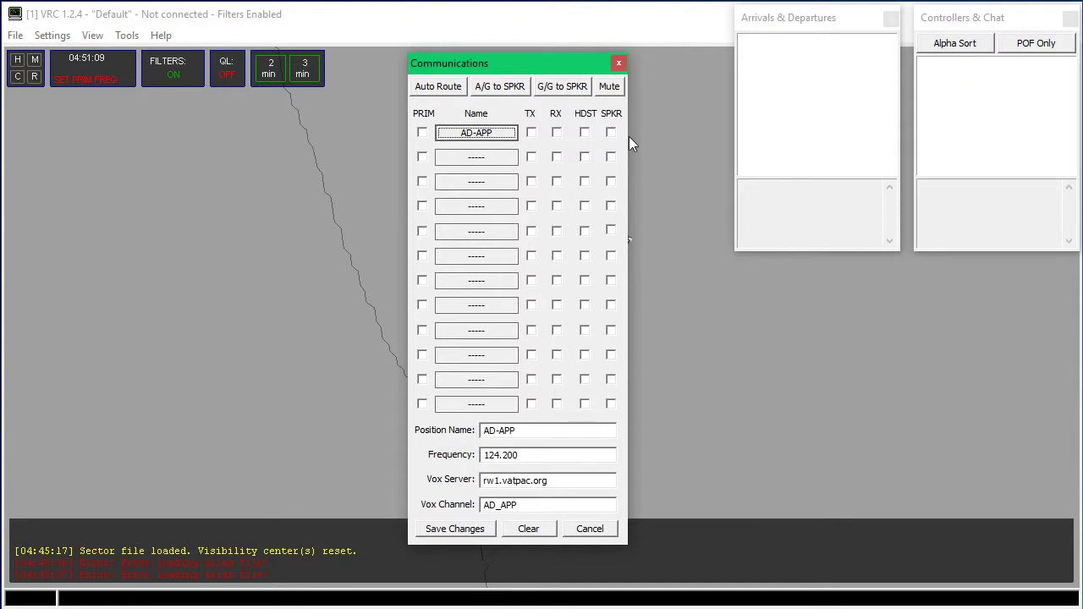
pyautogui.click(584, 534)
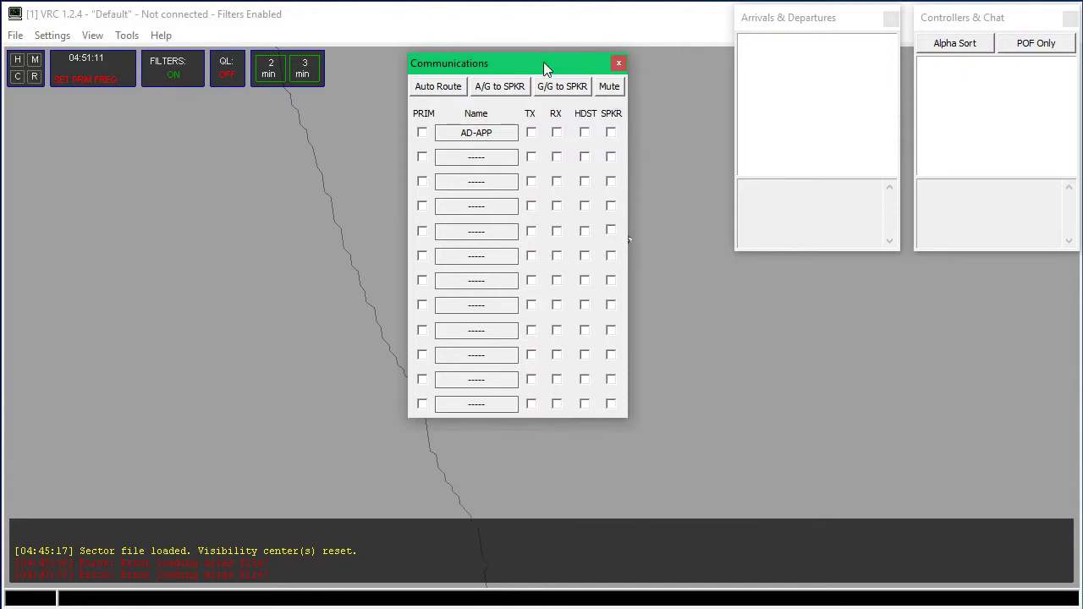
pyautogui.moveTo(543, 62); pyautogui.dragTo(981, 272)
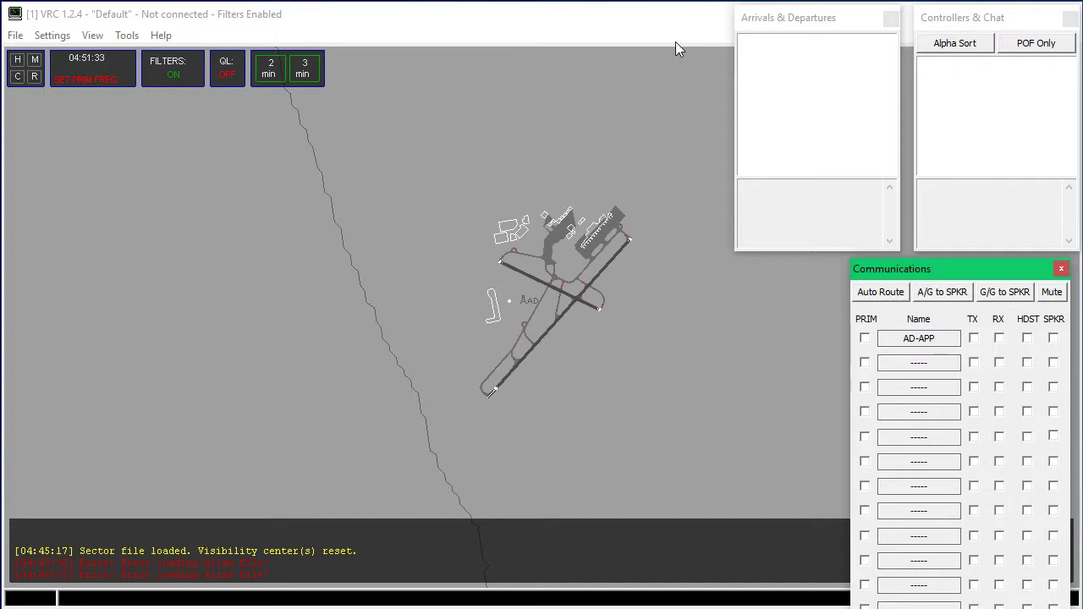
pyautogui.moveTo(961, 270); pyautogui.dragTo(1007, 278)
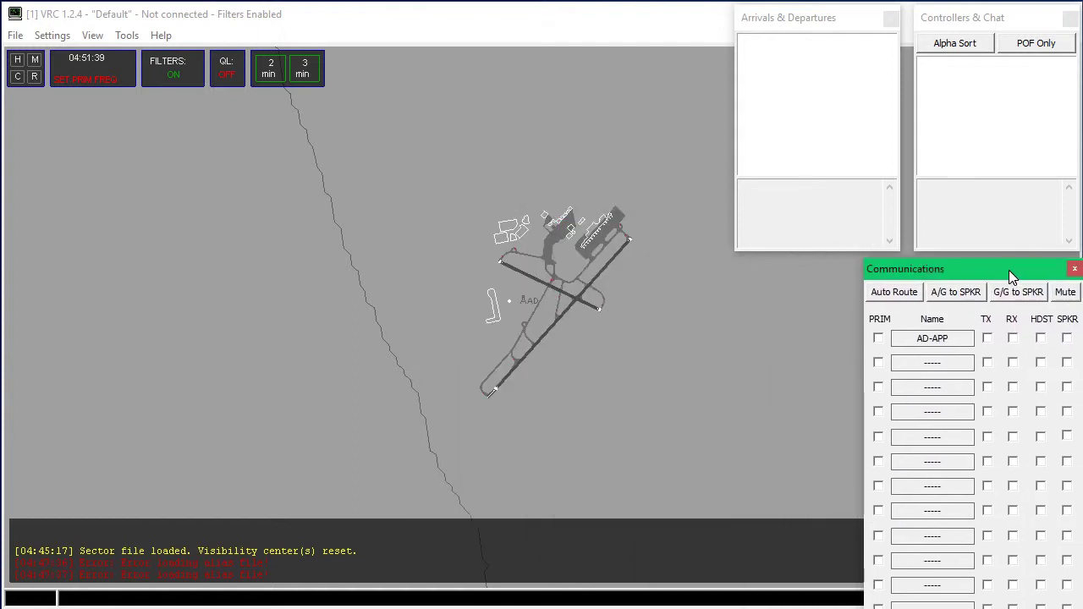
# Open File > Connect and enter callsign RD_OBS and the user's real name
pyautogui.click(15, 35)
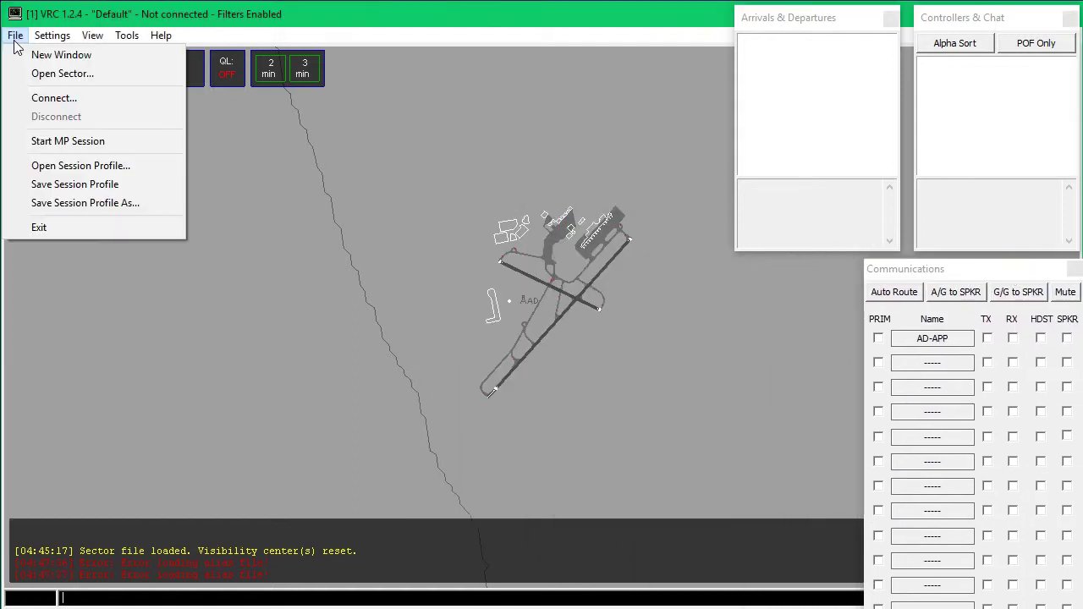
pyautogui.click(83, 99)
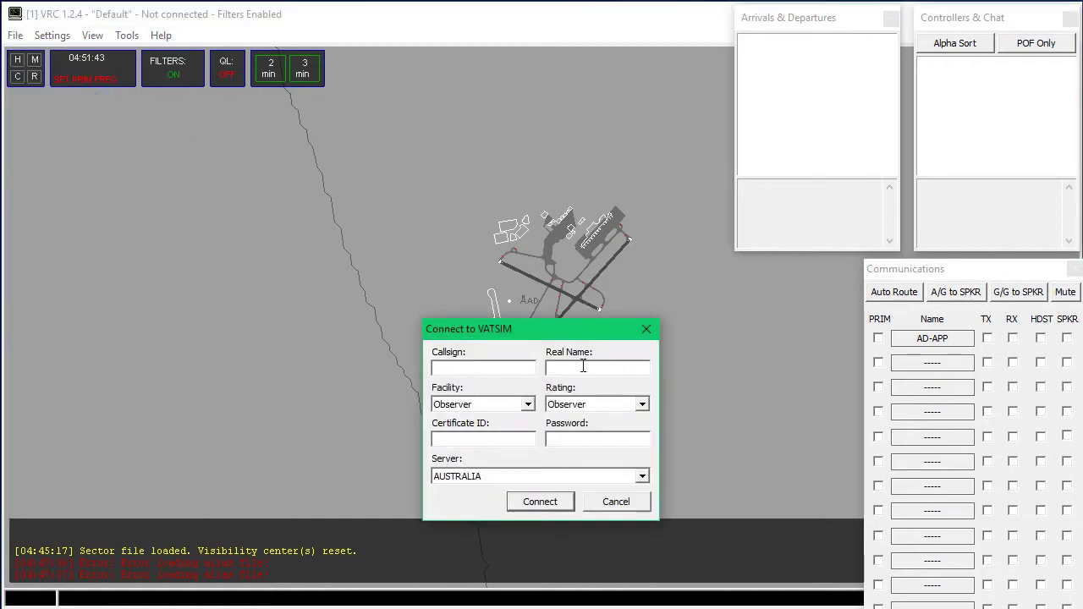
pyautogui.moveTo(557, 332); pyautogui.dragTo(541, 239)
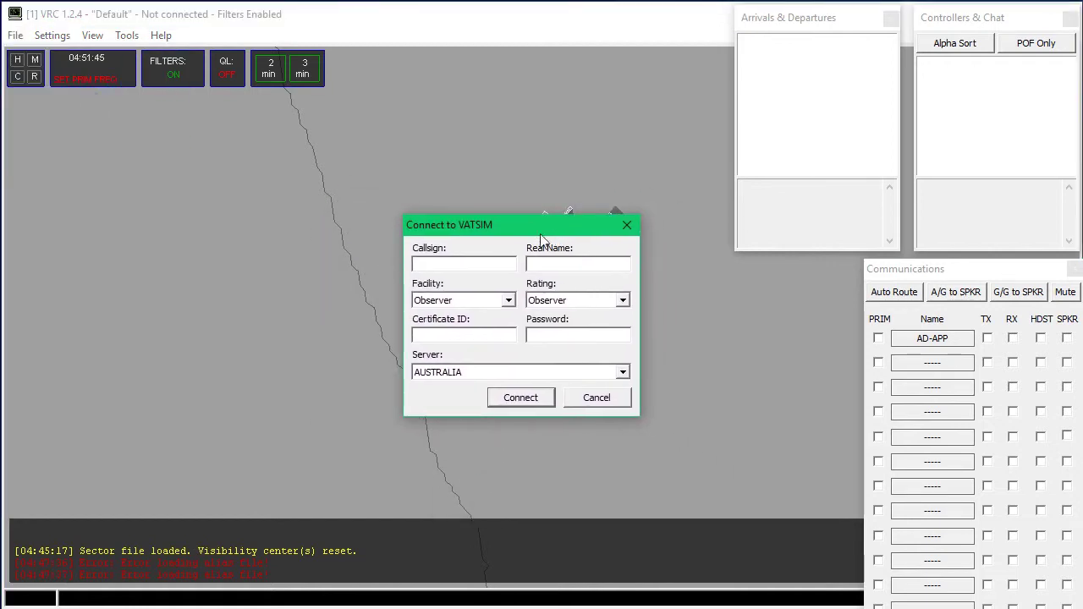
pyautogui.click(479, 263)
pyautogui.write('RD_OBS')
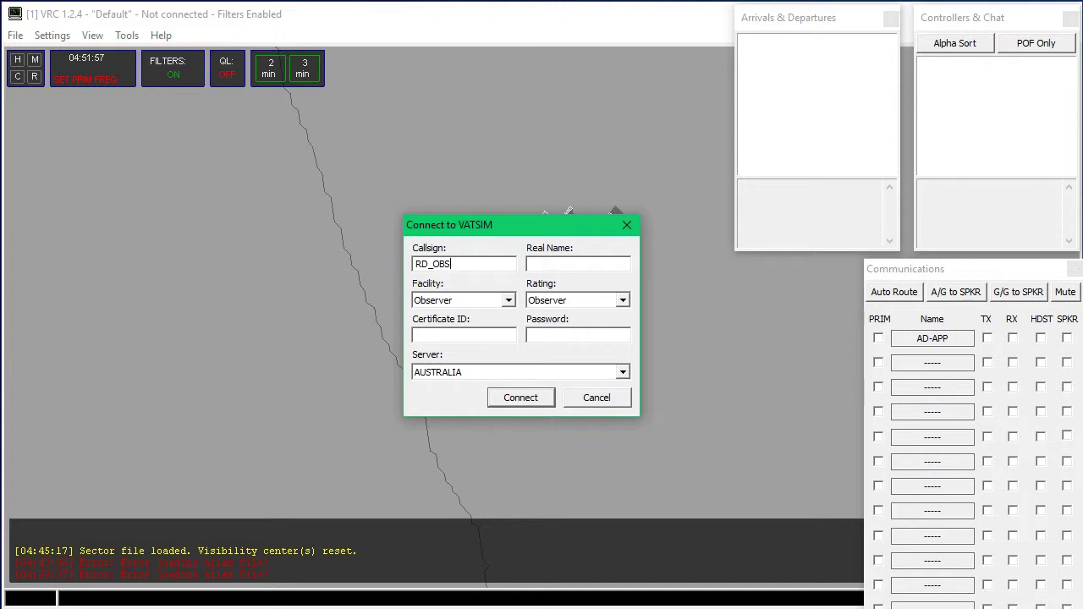
pyautogui.write('Ryan')
pyautogui.press('BackSpace')
pyautogui.press('Tab')
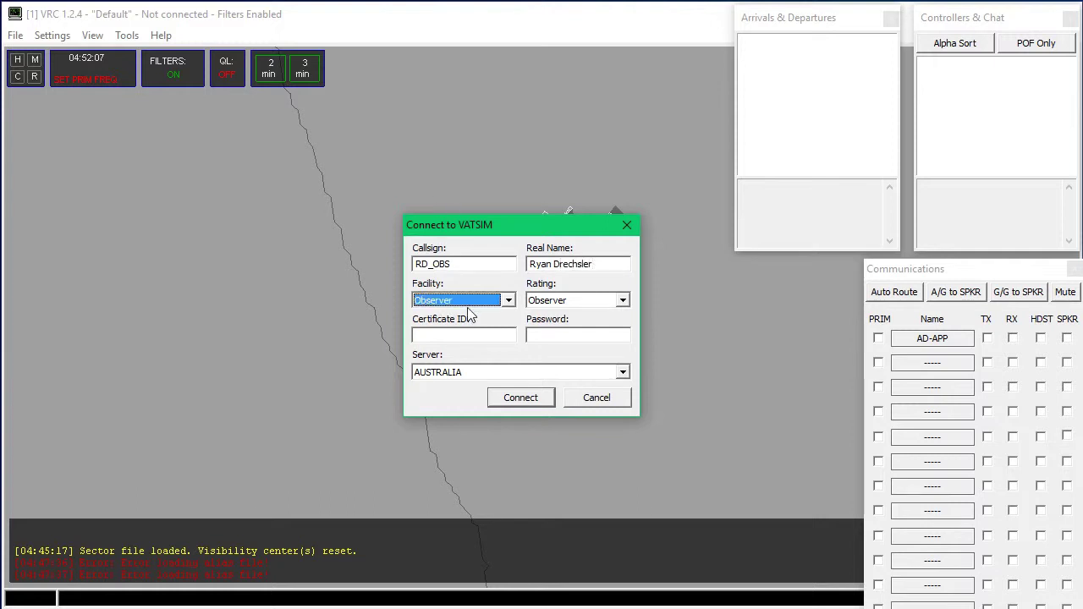
# Keep the Observer rating and AUSTRALIA server, then connect to VATSIM
pyautogui.click(593, 308)
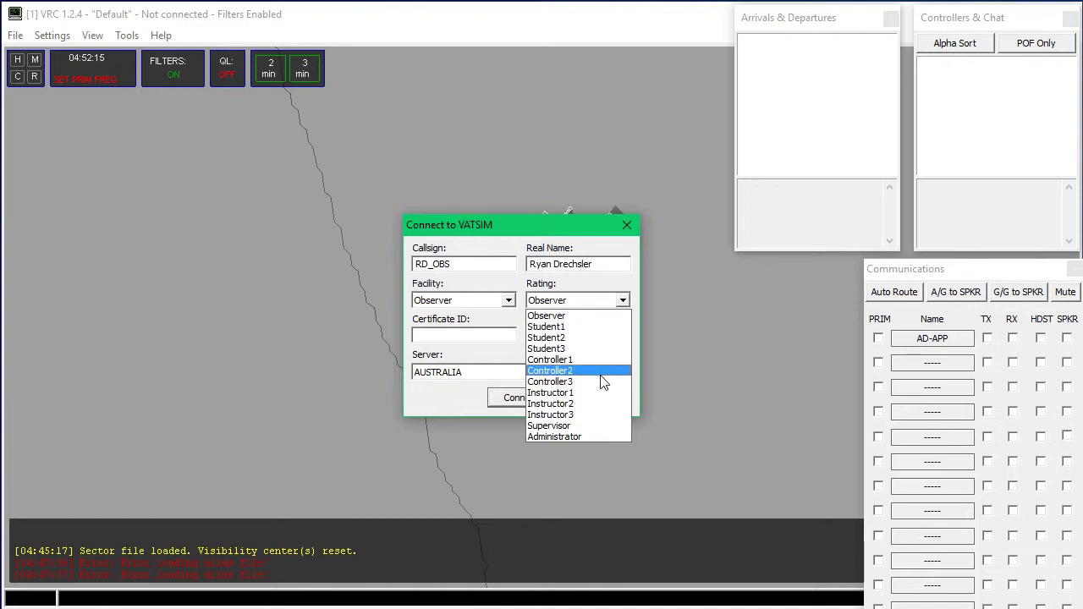
pyautogui.click(588, 348)
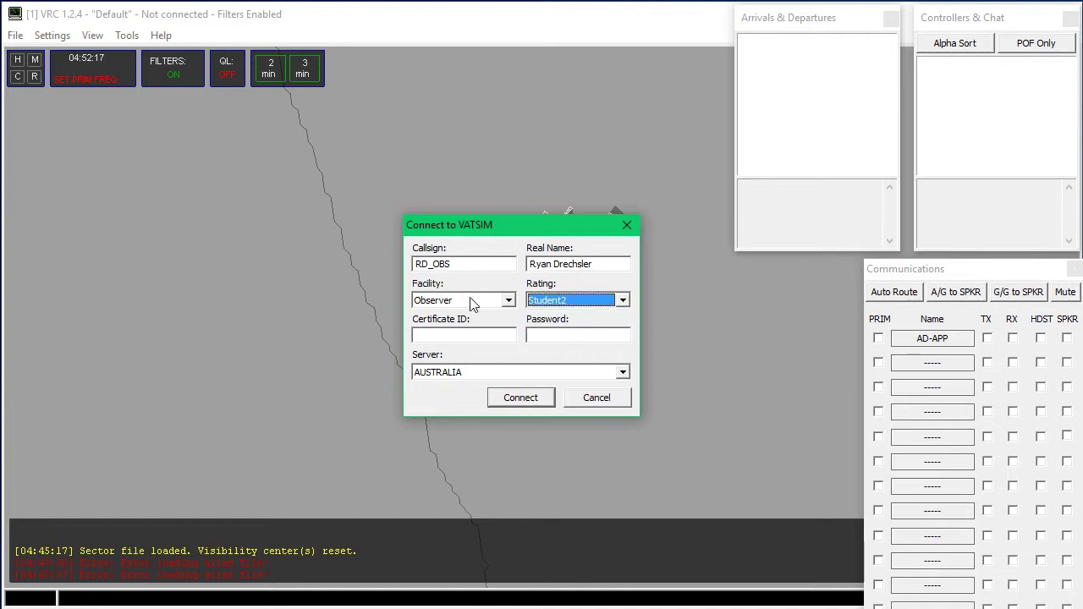
pyautogui.click(559, 300)
pyautogui.click(558, 312)
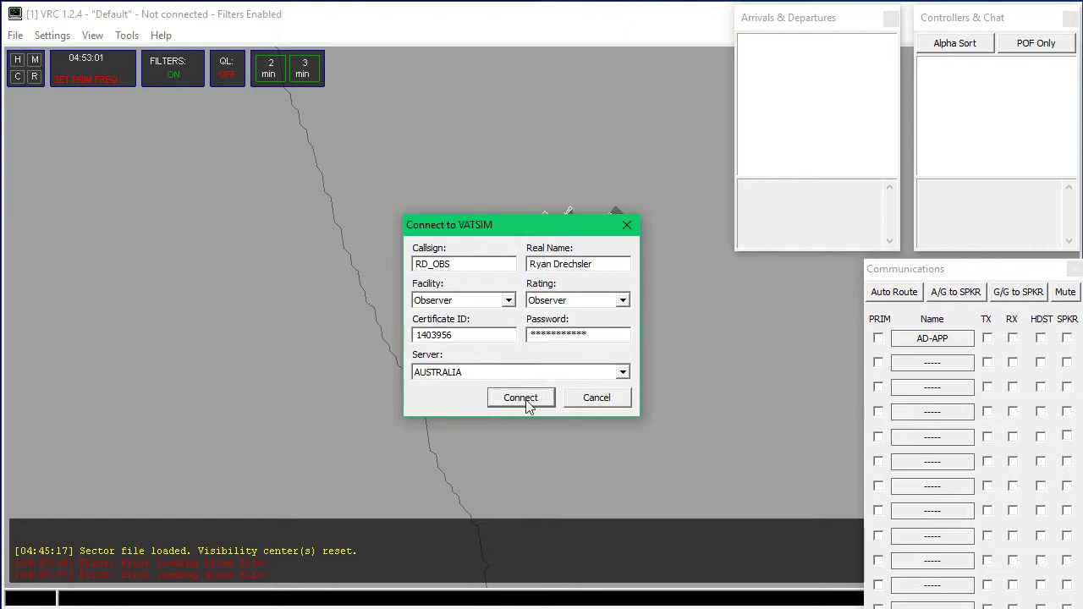
pyautogui.click(463, 373)
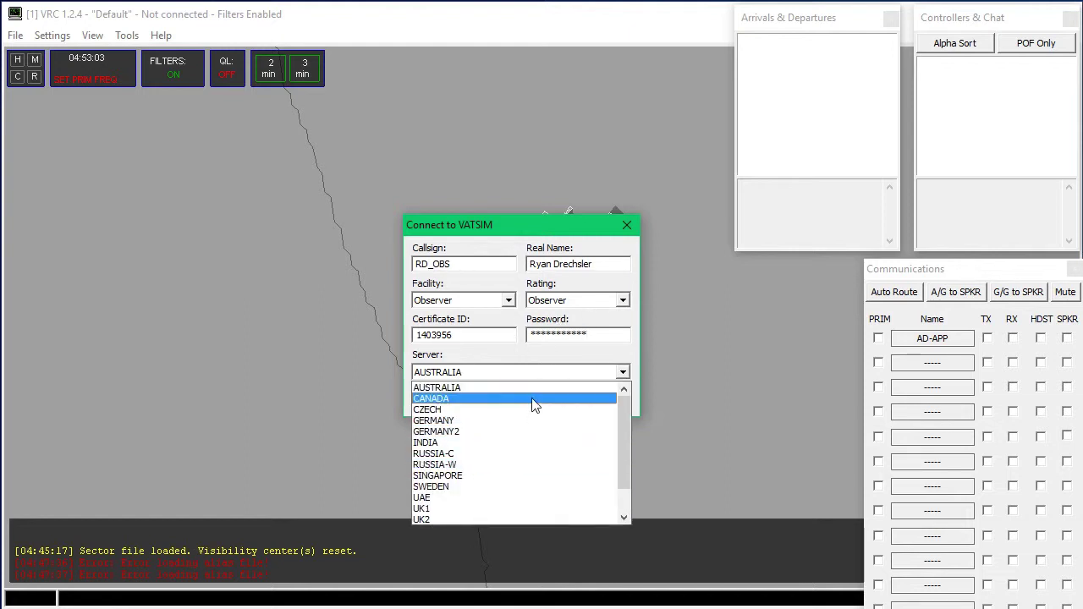
pyautogui.click(479, 383)
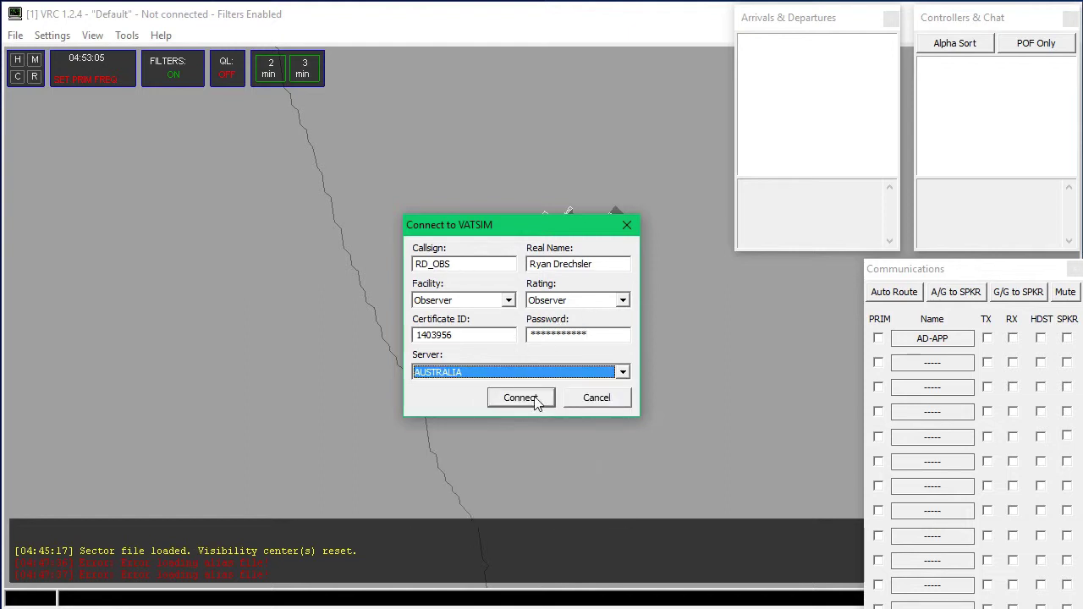
pyautogui.click(520, 398)
pyautogui.scroll(-3, 480, 380)
pyautogui.scroll(-5, 481, 380)
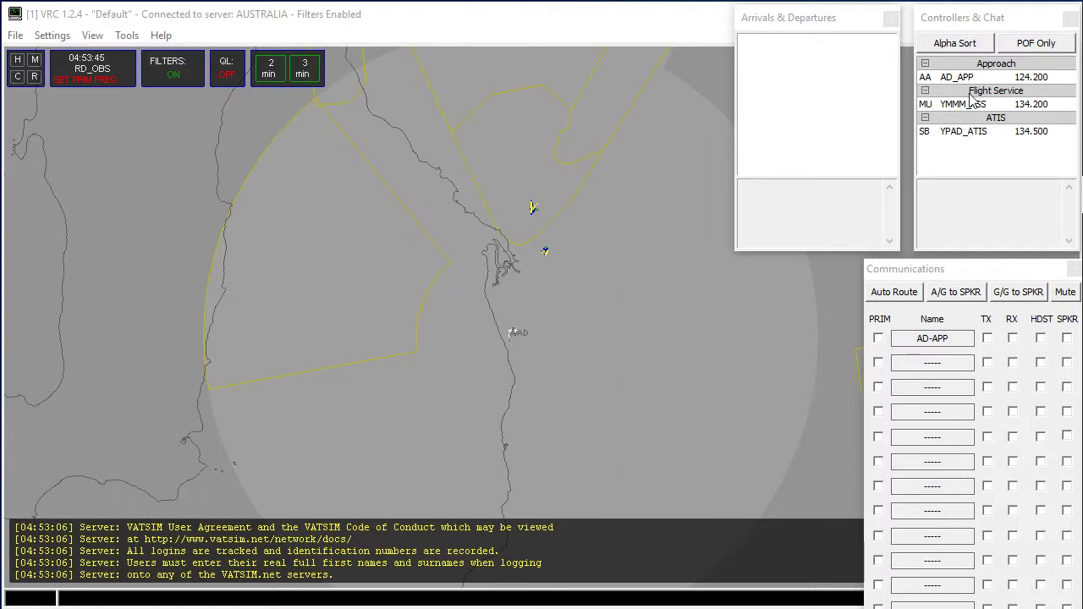
# Review AD_APP, YMMM_FSS and YPAD_ATIS details, end on AD_APP, and centre the Communications panel
pyautogui.click(1020, 77)
pyautogui.click(984, 106)
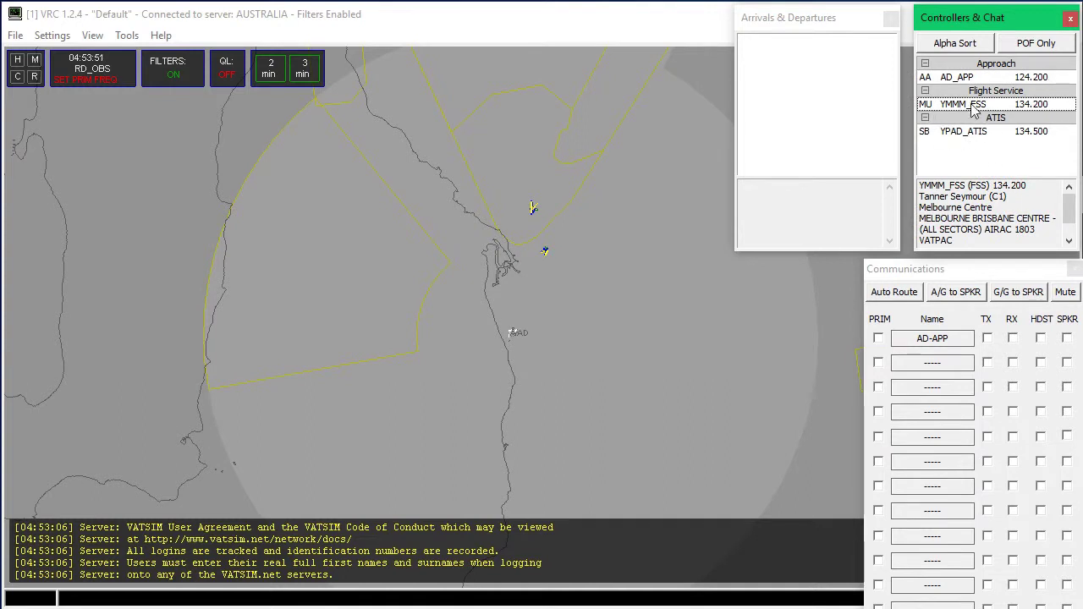
pyautogui.click(989, 134)
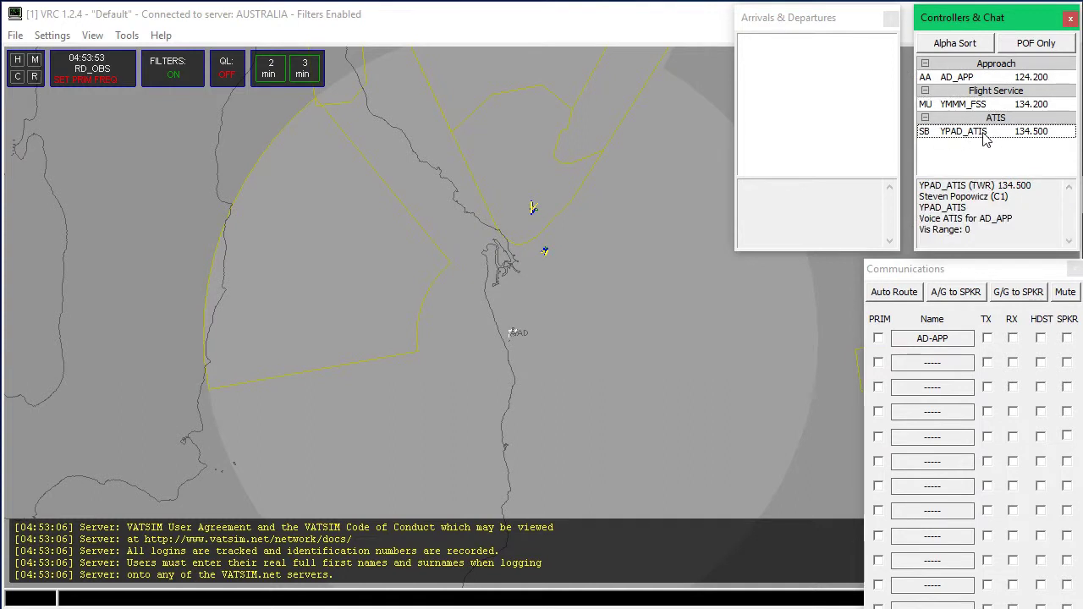
pyautogui.click(982, 80)
pyautogui.click(983, 107)
pyautogui.click(1047, 79)
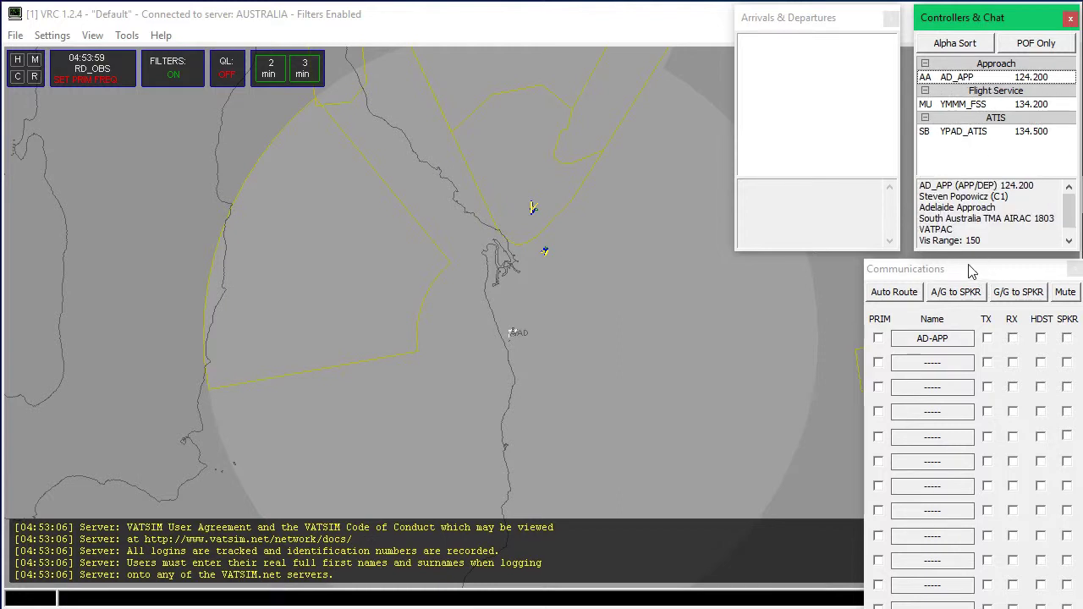
pyautogui.moveTo(971, 271); pyautogui.dragTo(529, 146)
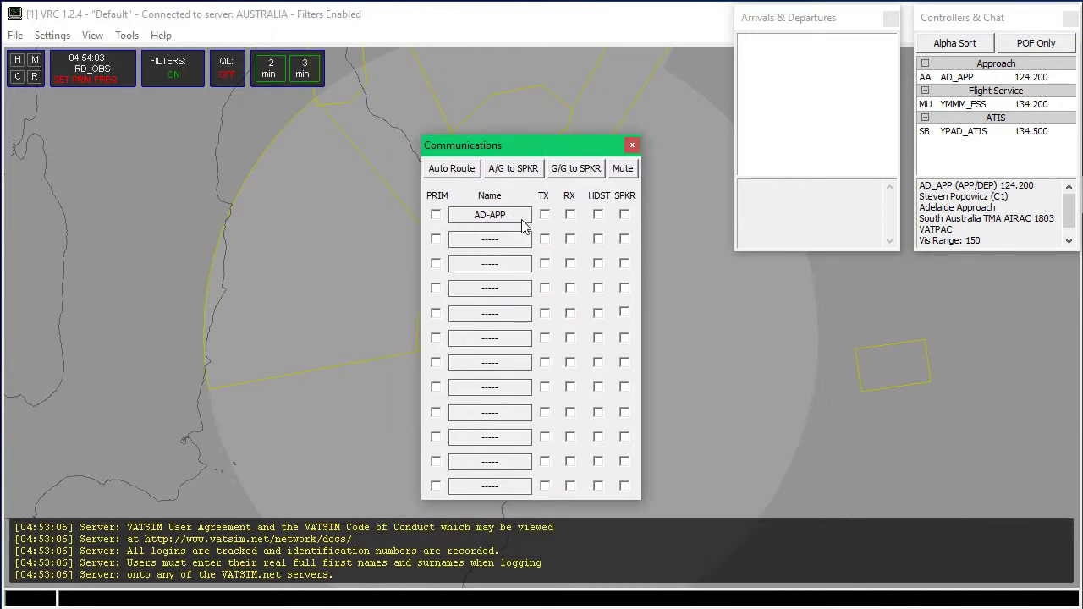
# Tick RX and HDST on the AD-APP 124.200 row, then return focus to the scope
pyautogui.click(569, 215)
pyautogui.click(596, 216)
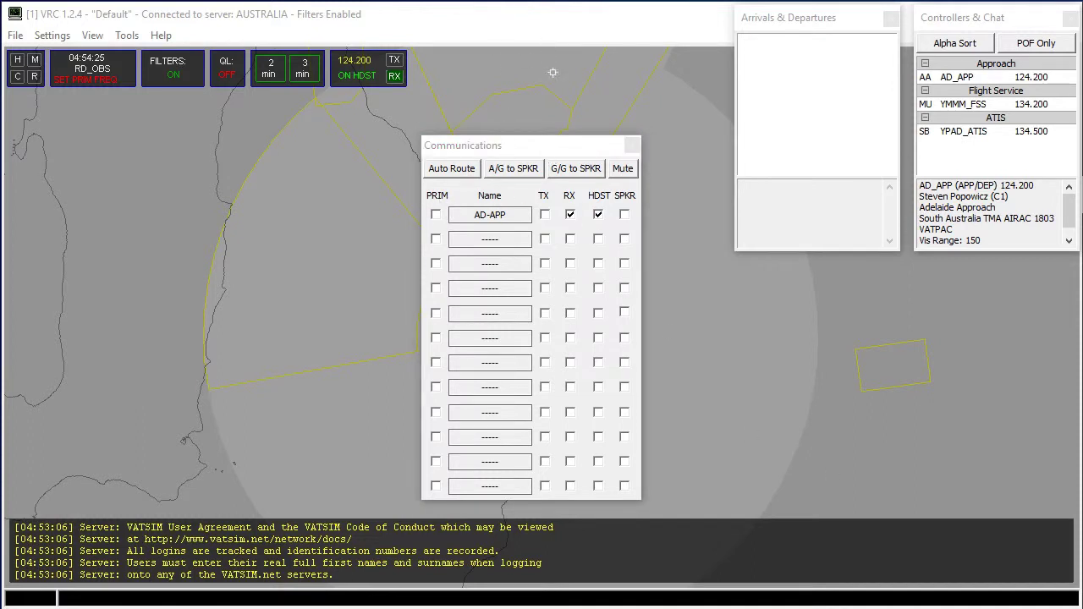
pyautogui.click(511, 70)
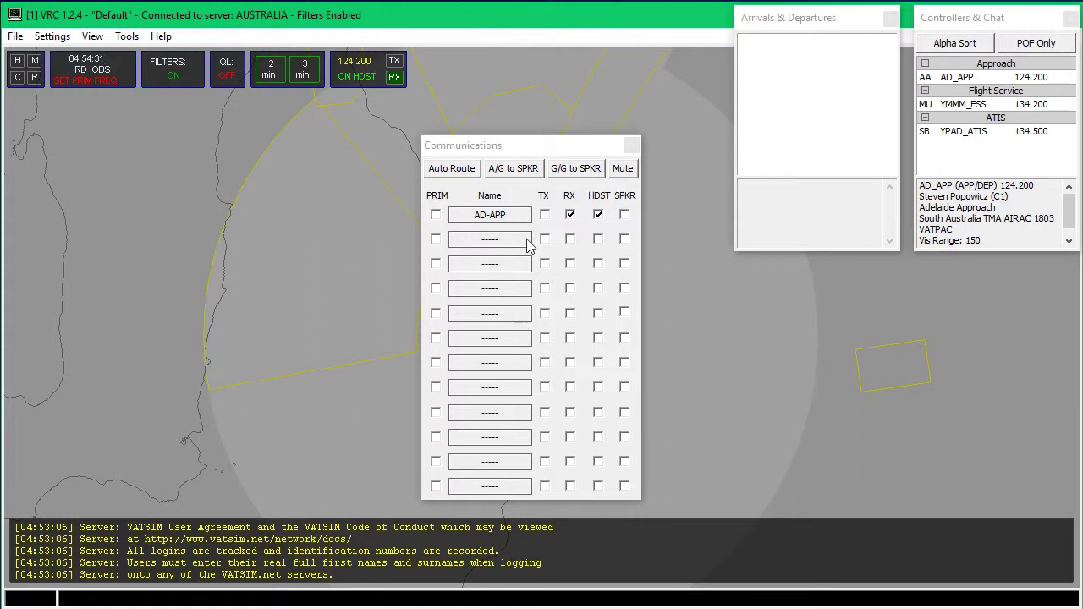
# Move the Communications panel to the upper left and zoom in on Adelaide's runways and taxiways
pyautogui.moveTo(546, 146); pyautogui.dragTo(331, 105)
pyautogui.scroll(5, 616, 355)
pyautogui.scroll(6, 616, 355)
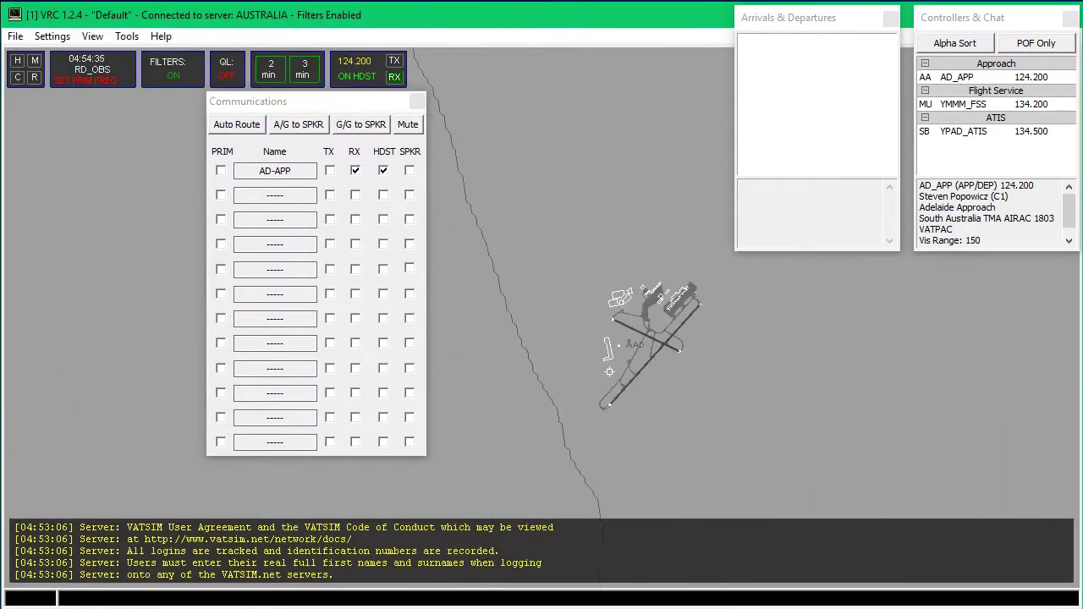
pyautogui.scroll(-8, 570, 337)
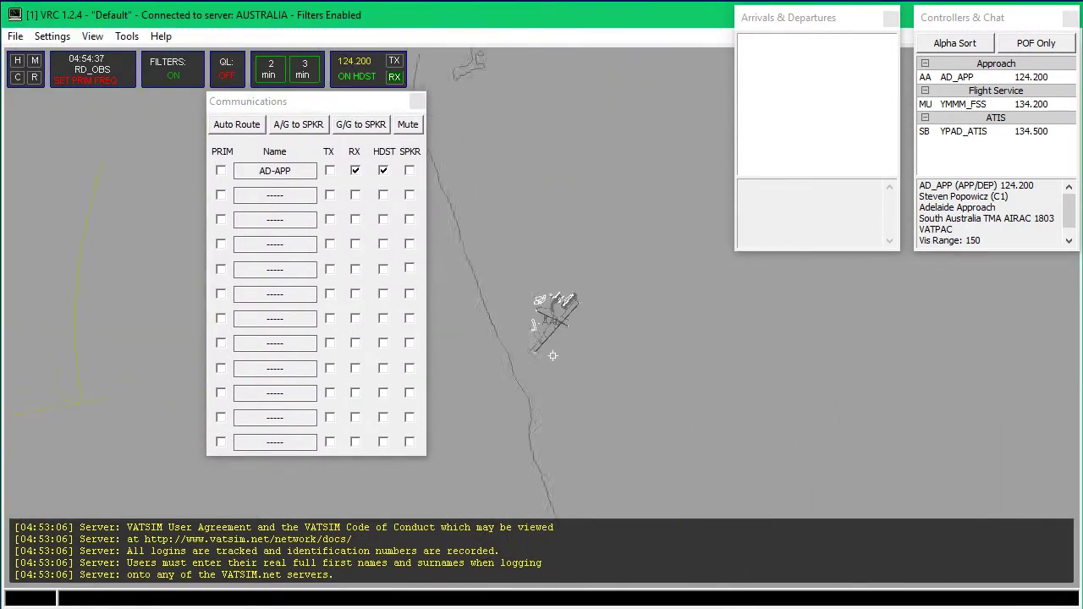
pyautogui.scroll(6, 570, 344)
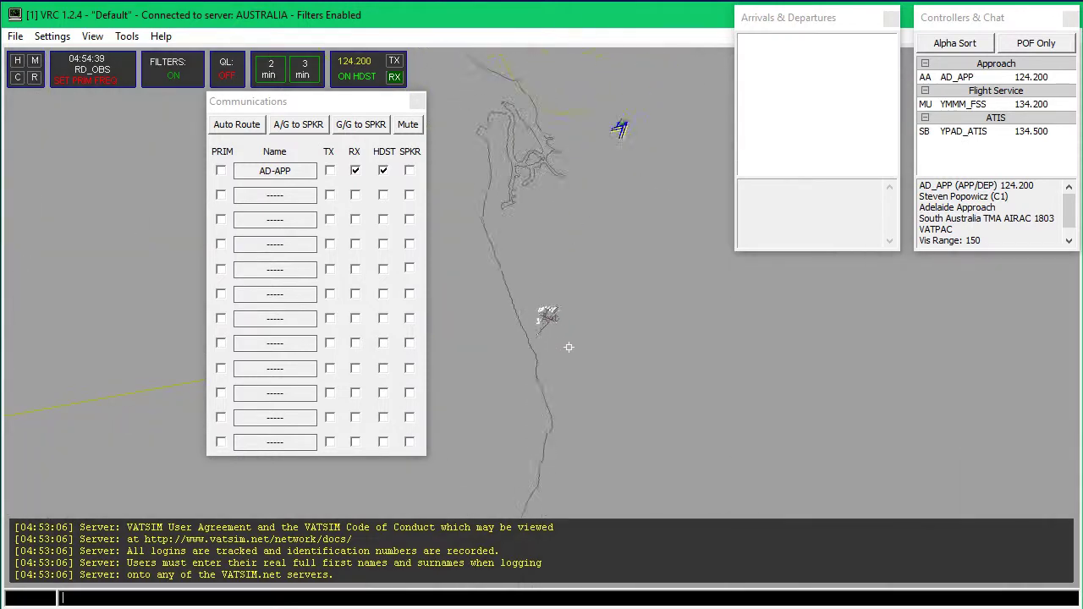
pyautogui.scroll(3, 567, 357)
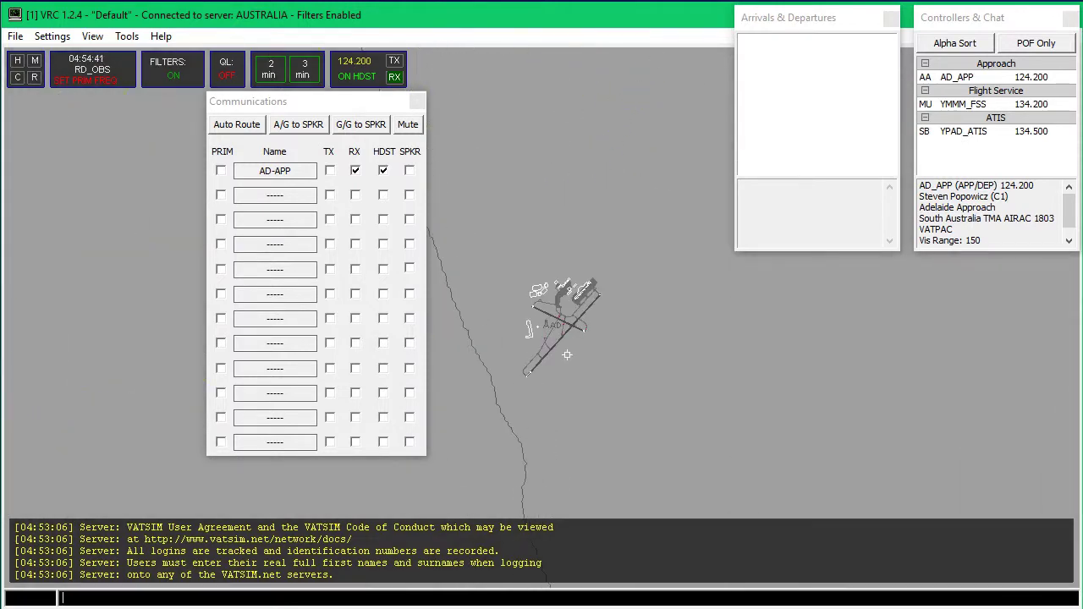
pyautogui.scroll(2, 570, 368)
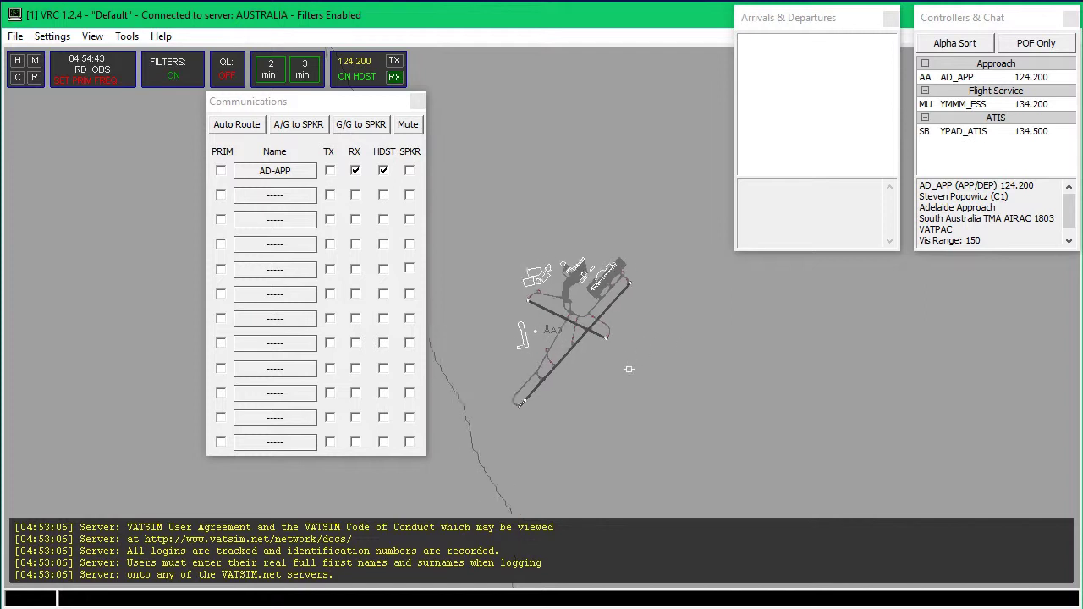
pyautogui.scroll(2, 570, 369)
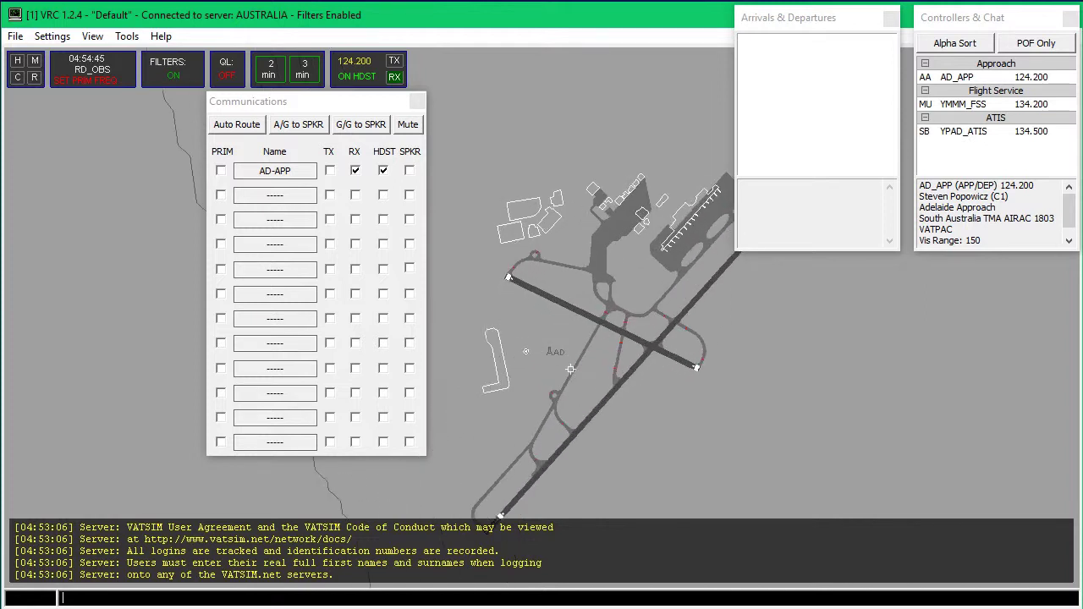
pyautogui.scroll(-2, 620, 396)
pyautogui.scroll(4, 579, 365)
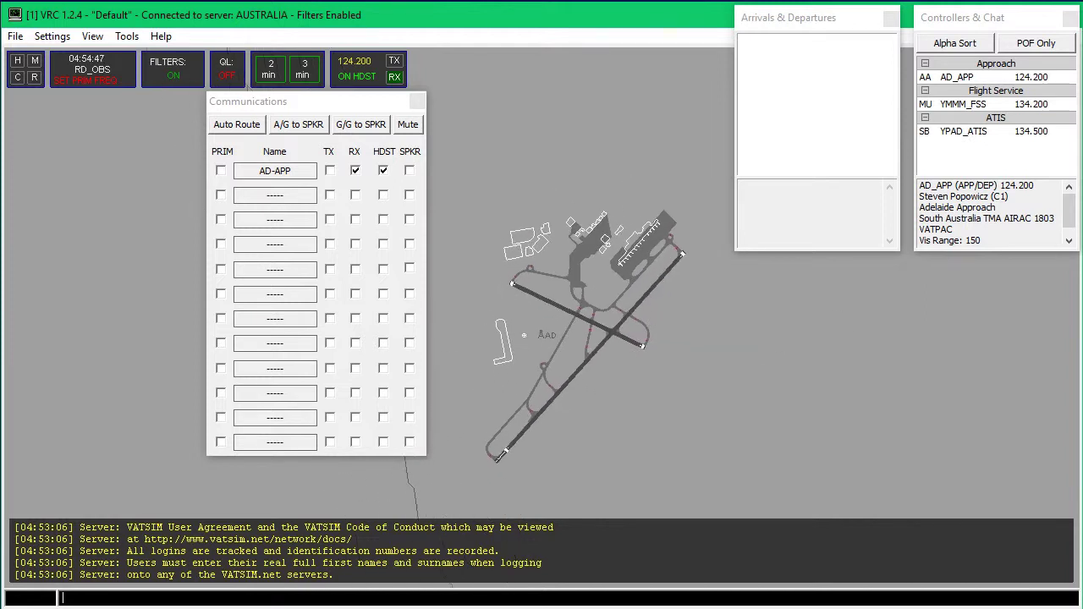
# Turn on the Static Text and Airports layers from the View menu
pyautogui.click(99, 38)
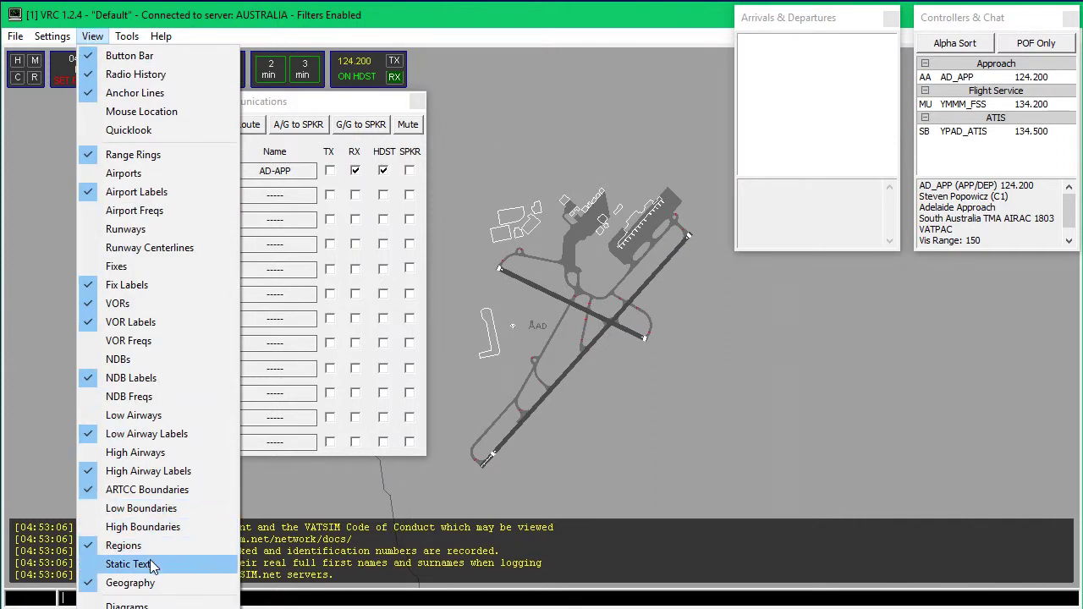
pyautogui.click(150, 563)
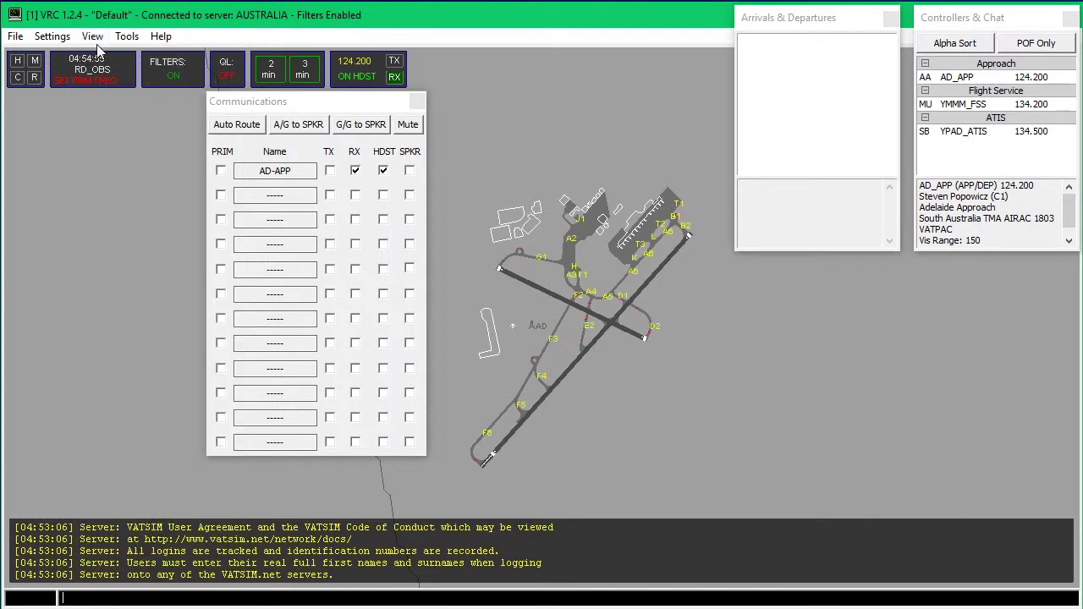
pyautogui.click(95, 37)
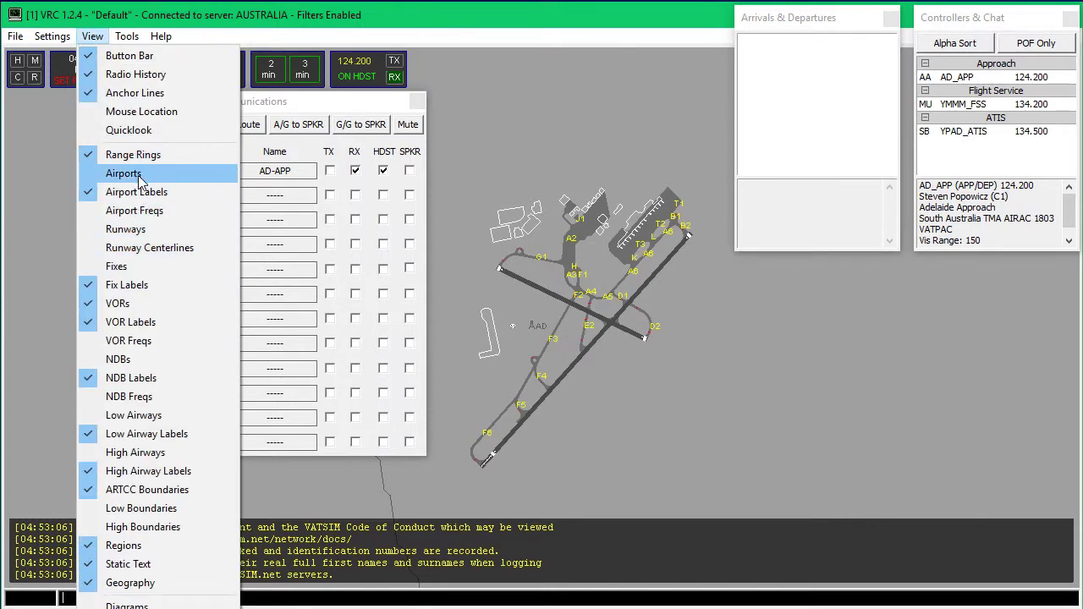
pyautogui.click(138, 174)
pyautogui.click(93, 36)
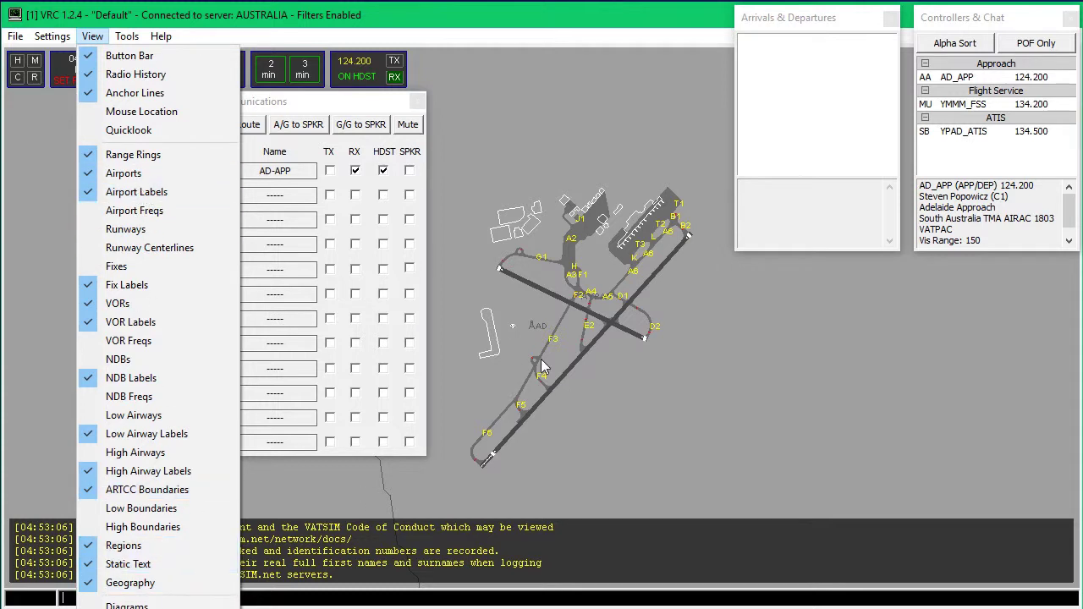
pyautogui.click(620, 404)
# Zoom out and back in to the detailed Adelaide airport diagram
pyautogui.scroll(-5, 583, 297)
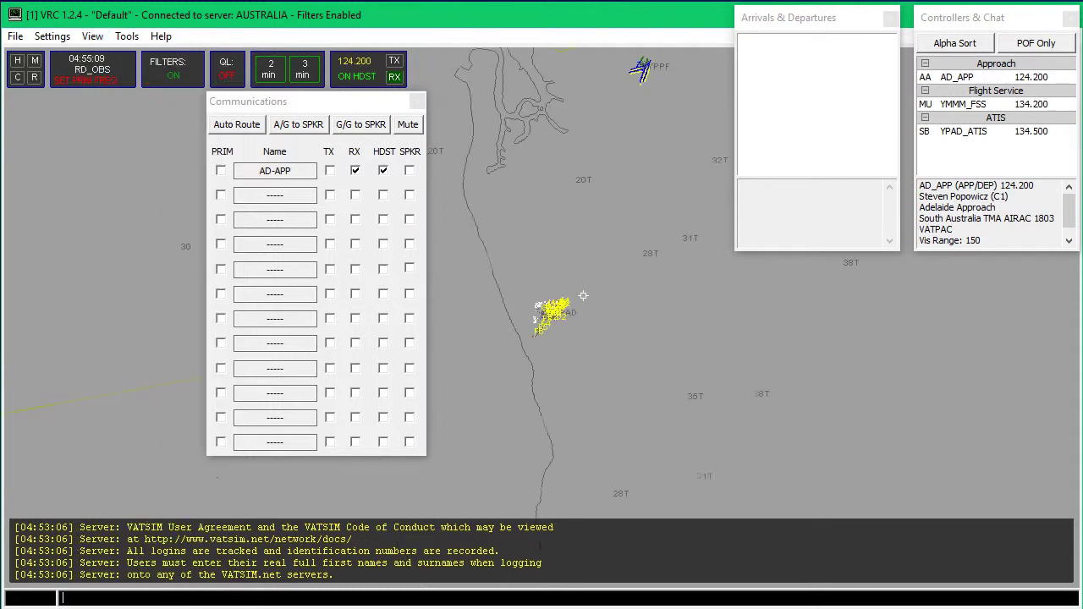
pyautogui.scroll(5, 583, 296)
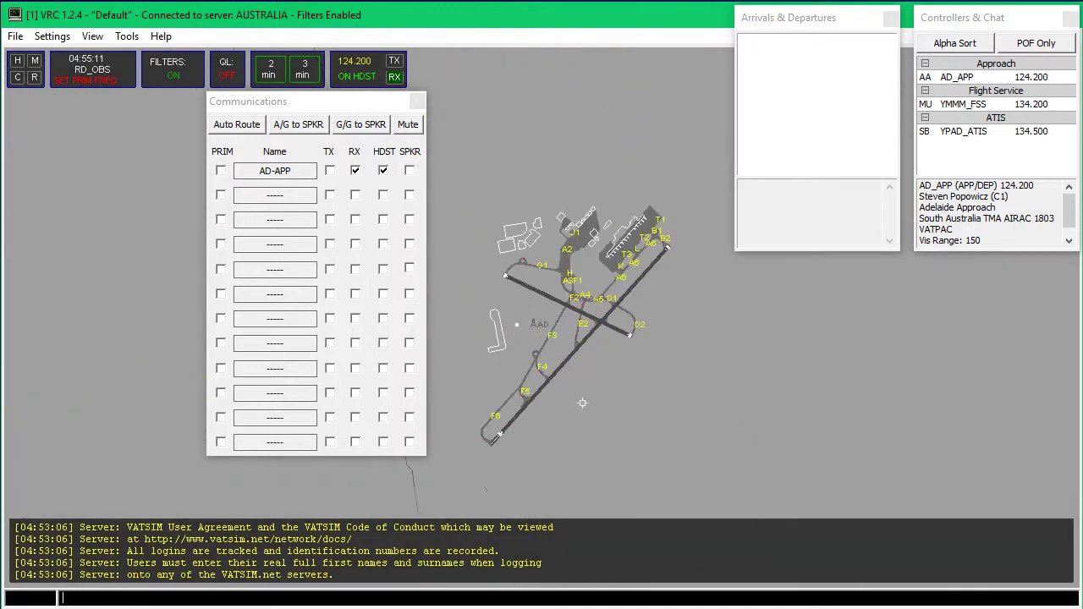
pyautogui.scroll(-5, 582, 403)
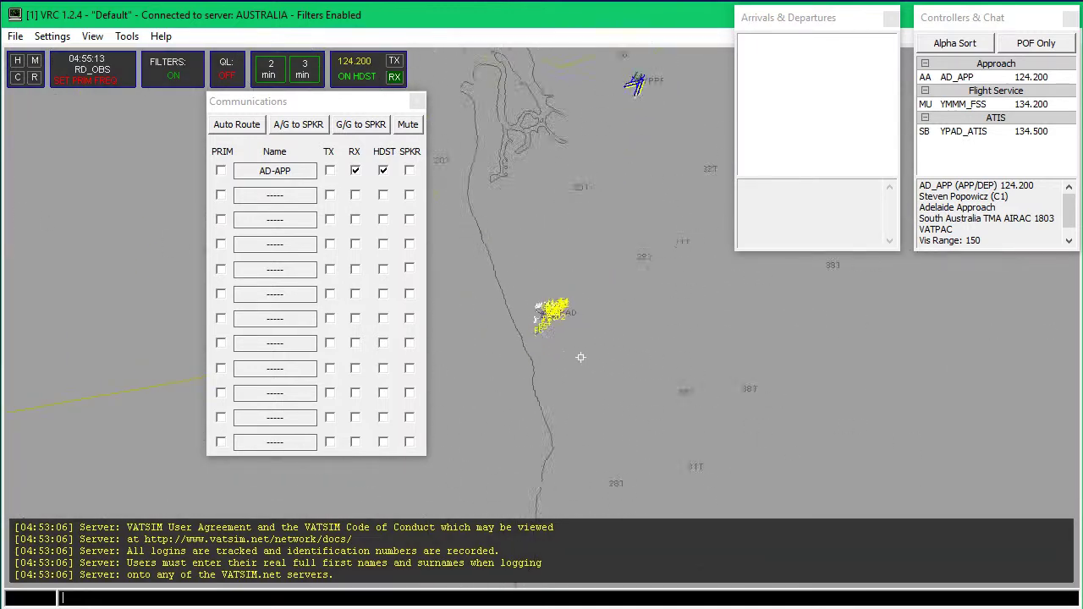
pyautogui.scroll(3, 580, 357)
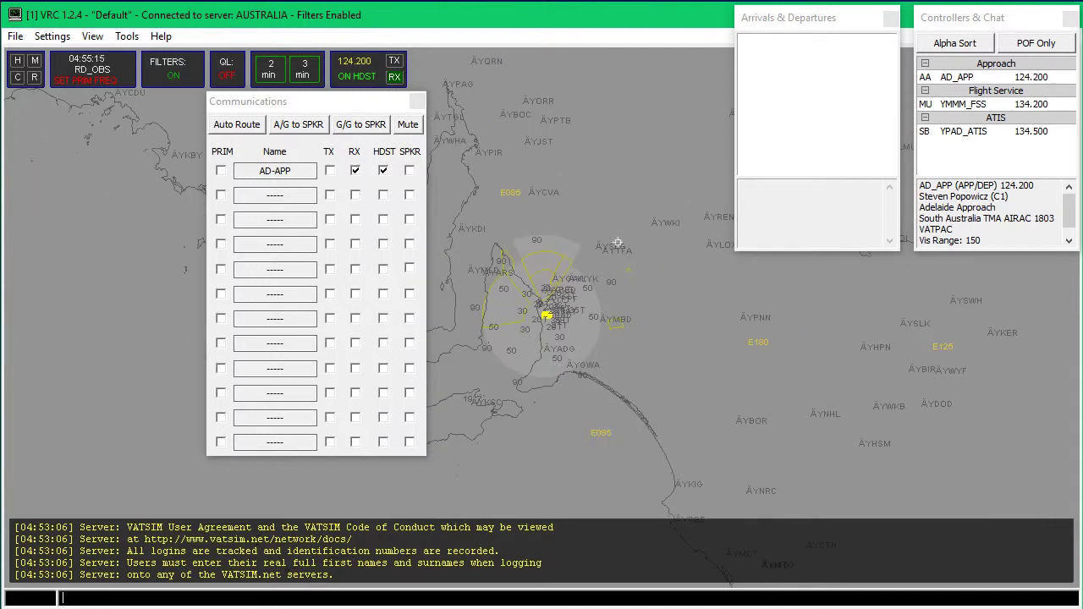
pyautogui.scroll(4, 538, 388)
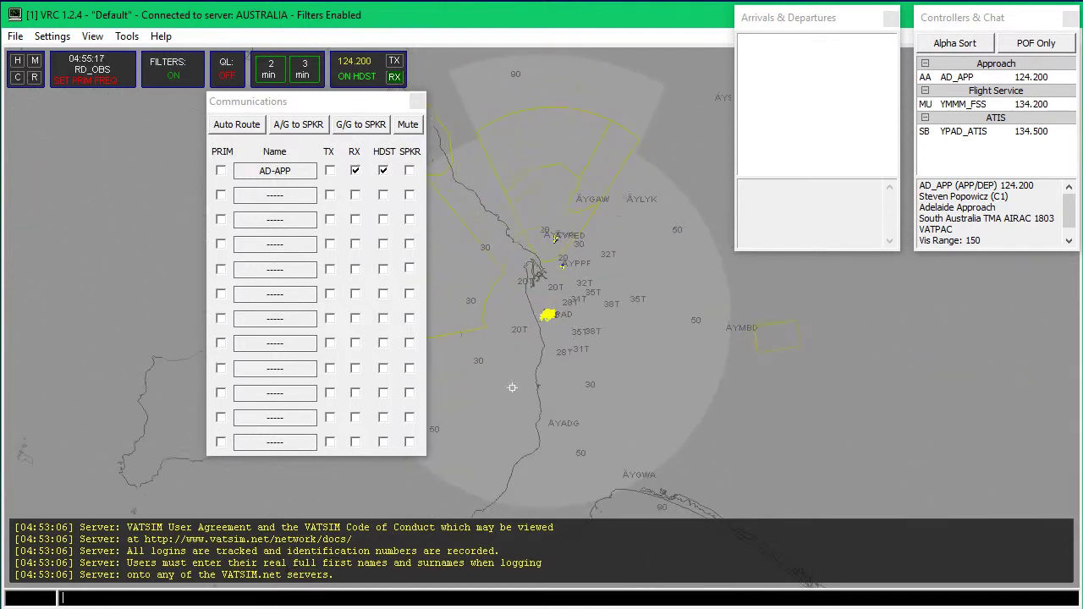
pyautogui.scroll(3, 538, 389)
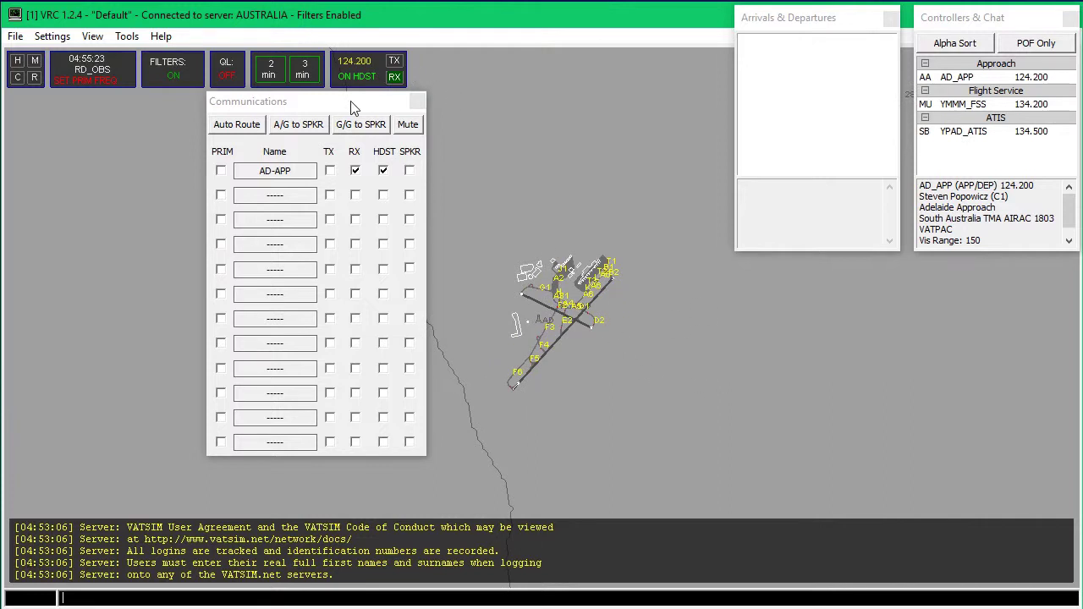
# Drag the Communications window to the bottom-right corner, clear of Adelaide airport
pyautogui.moveTo(351, 108); pyautogui.dragTo(995, 269)
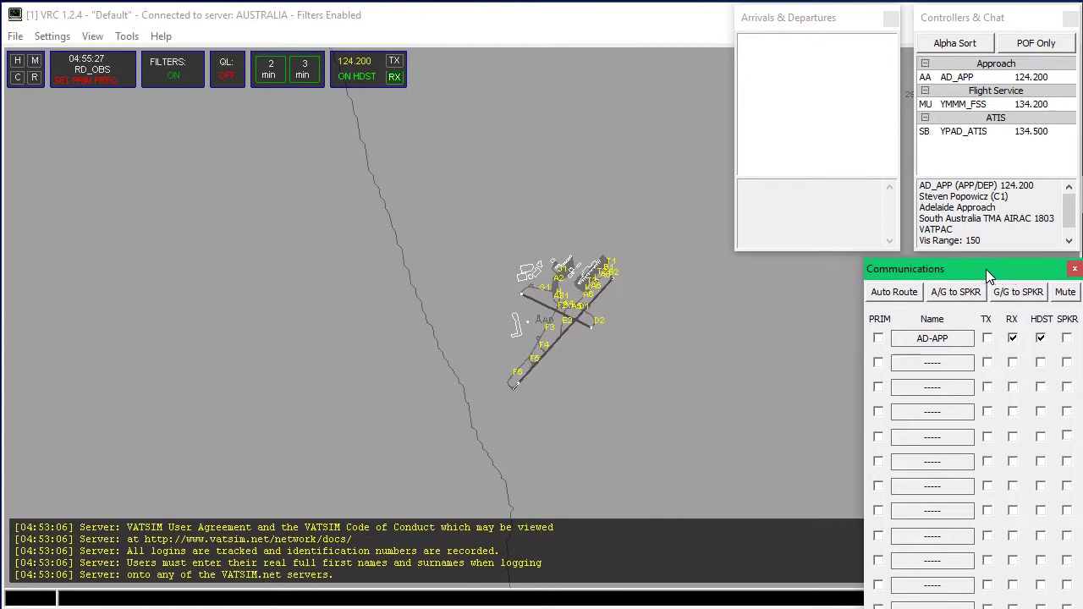
pyautogui.moveTo(966, 268); pyautogui.dragTo(946, 270)
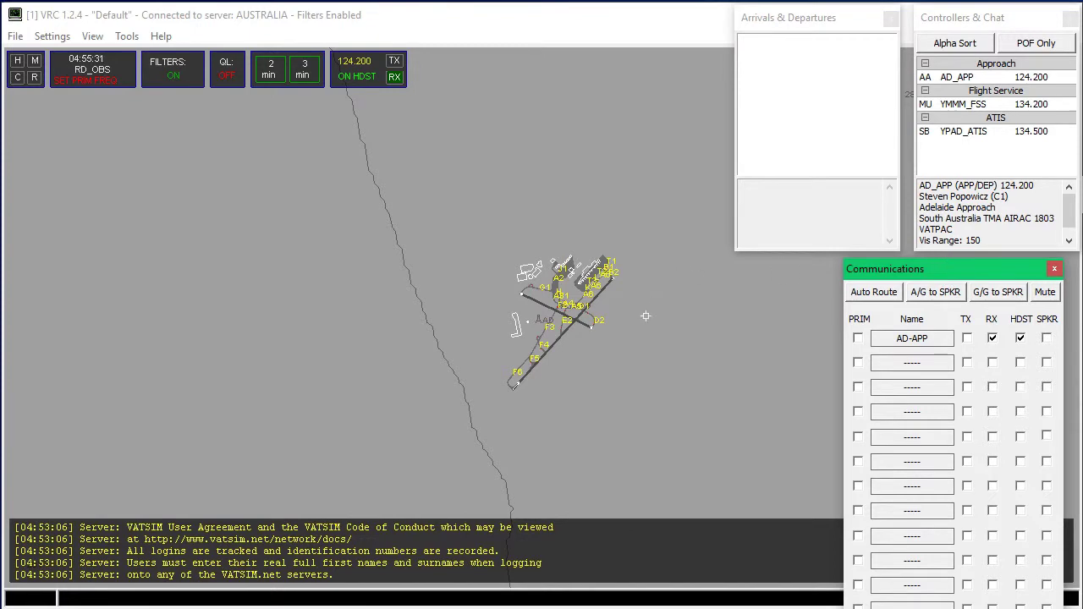
pyautogui.scroll(-6, 631, 300)
pyautogui.scroll(6, 550, 314)
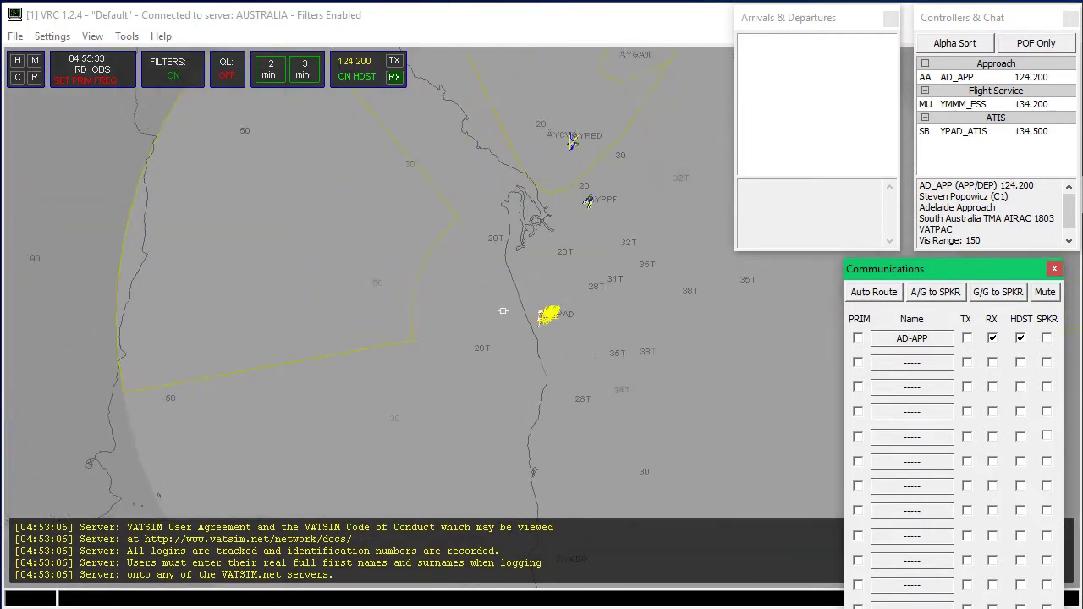
pyautogui.scroll(-3, 578, 348)
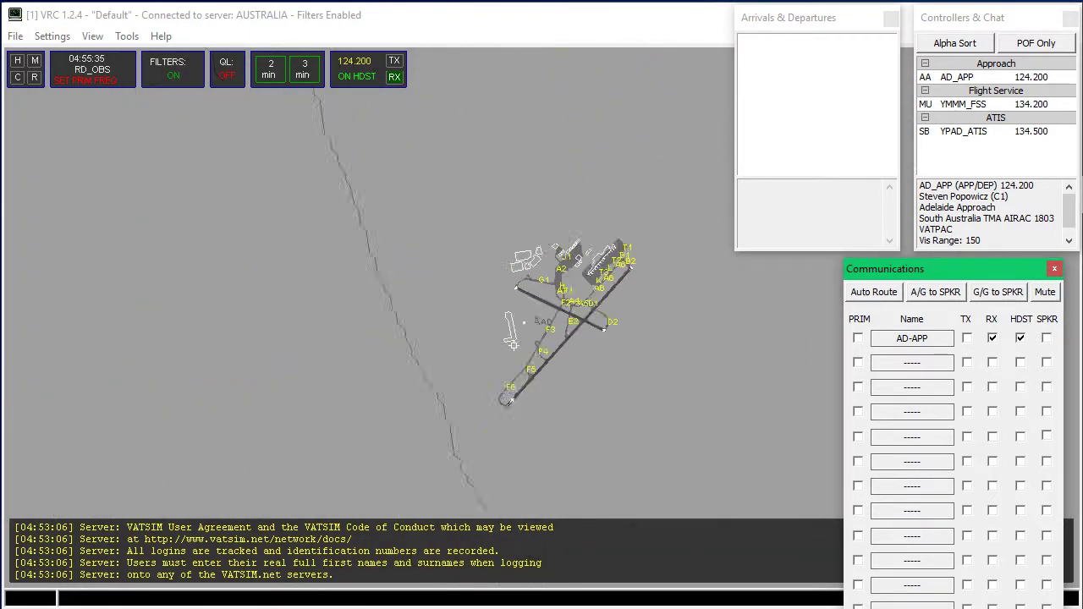
# Measure from Adelaide airport south-west to the coast, reading heading 217-037 and 68.1 NM
pyautogui.moveTo(490, 201); pyautogui.dragTo(226, 346)
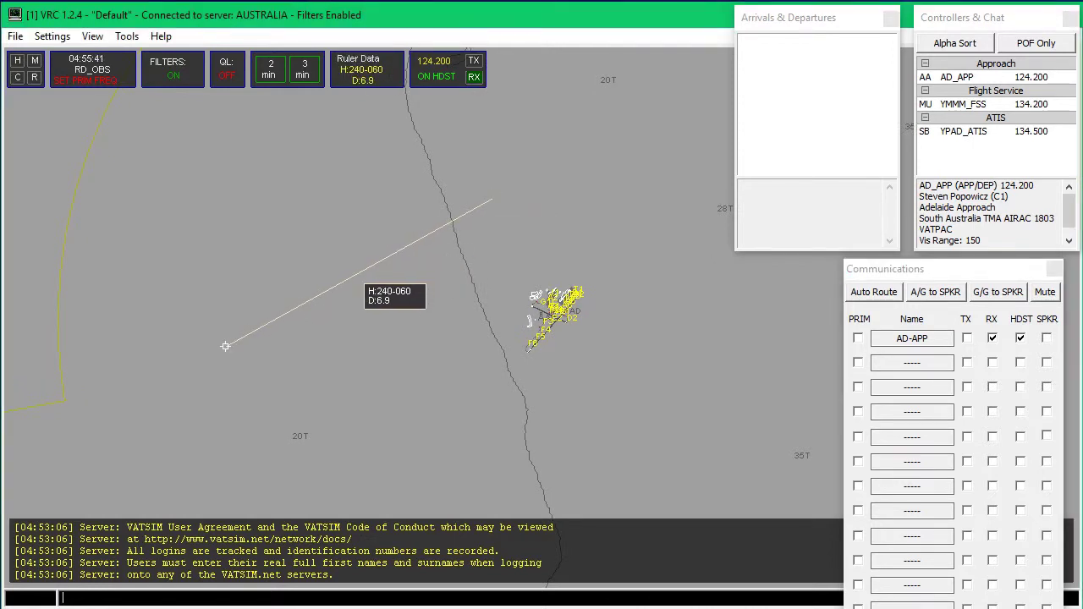
pyautogui.moveTo(225, 346); pyautogui.dragTo(250, 332)
pyautogui.scroll(-6, 576, 279)
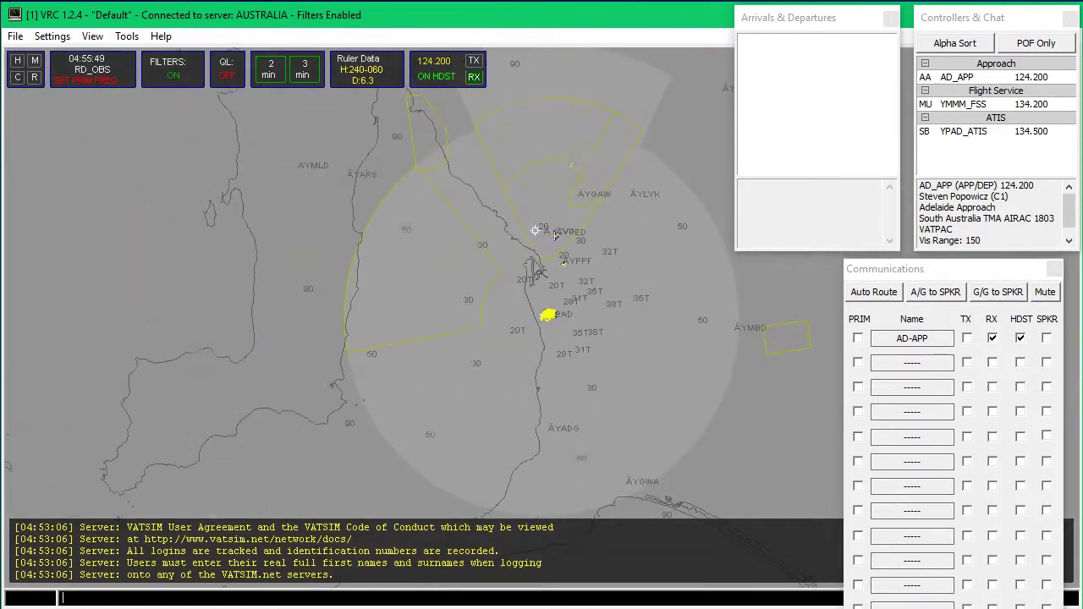
pyautogui.moveTo(575, 279); pyautogui.dragTo(494, 245)
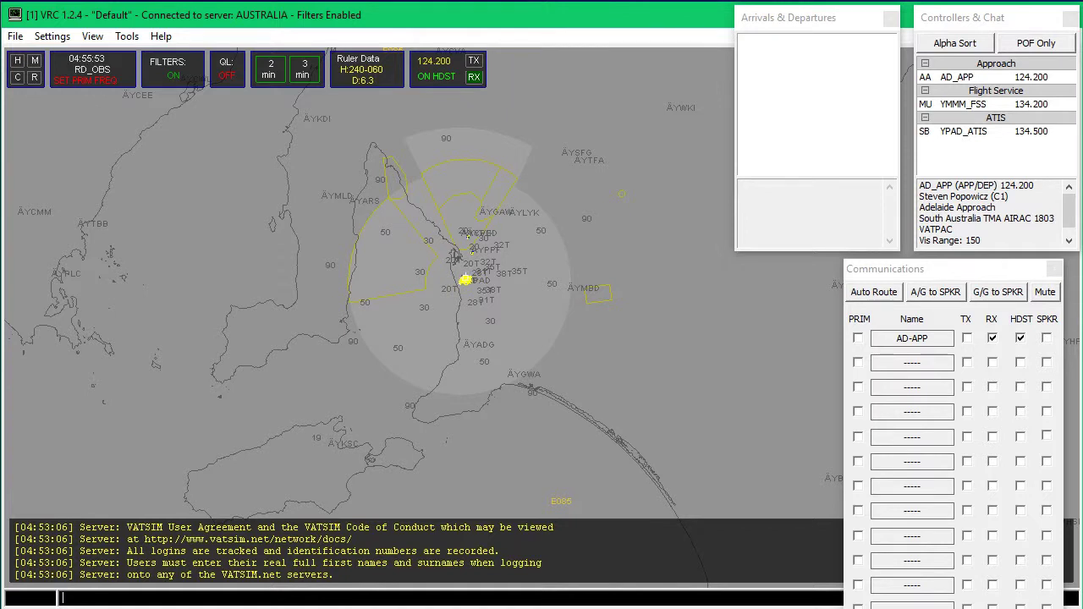
pyautogui.moveTo(465, 282); pyautogui.dragTo(329, 440)
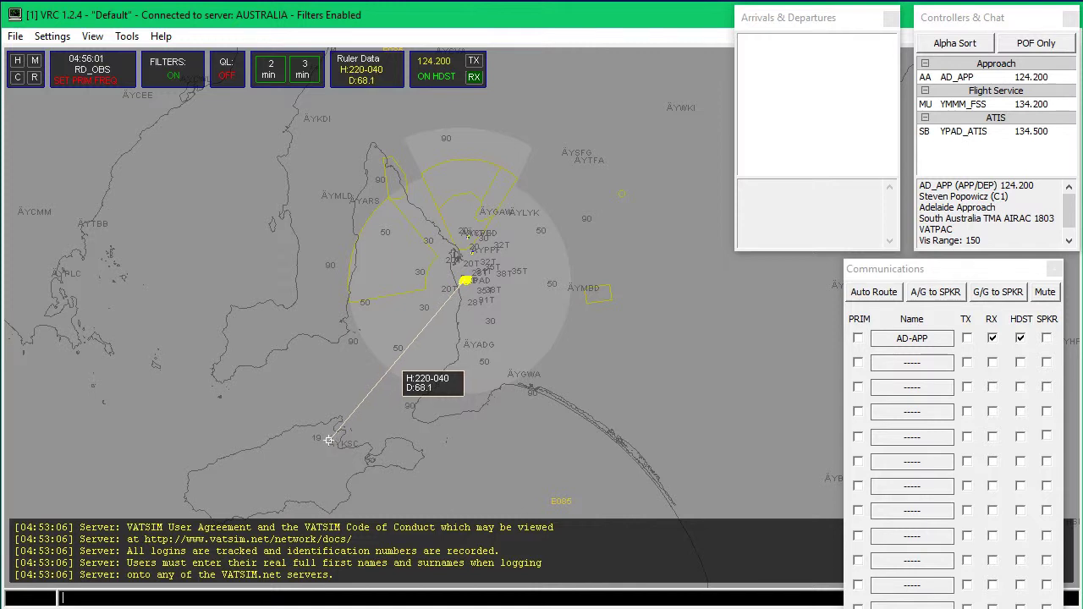
pyautogui.moveTo(330, 440)
pyautogui.mouseDown()
pyautogui.moveTo(339, 443)
pyautogui.moveTo(315, 457)
pyautogui.moveTo(327, 440)
pyautogui.moveTo(336, 446)
pyautogui.mouseUp()
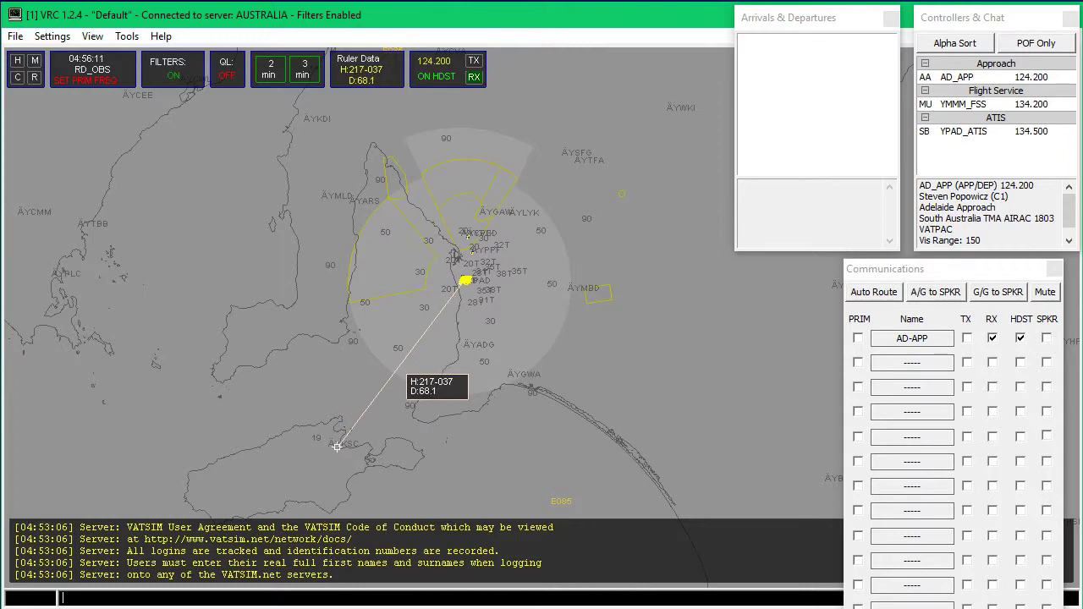
# Centre the scope on Adelaide and request YPAD weather with .QD, showing wind 21008 and QNH 1024
pyautogui.scroll(4, 478, 272)
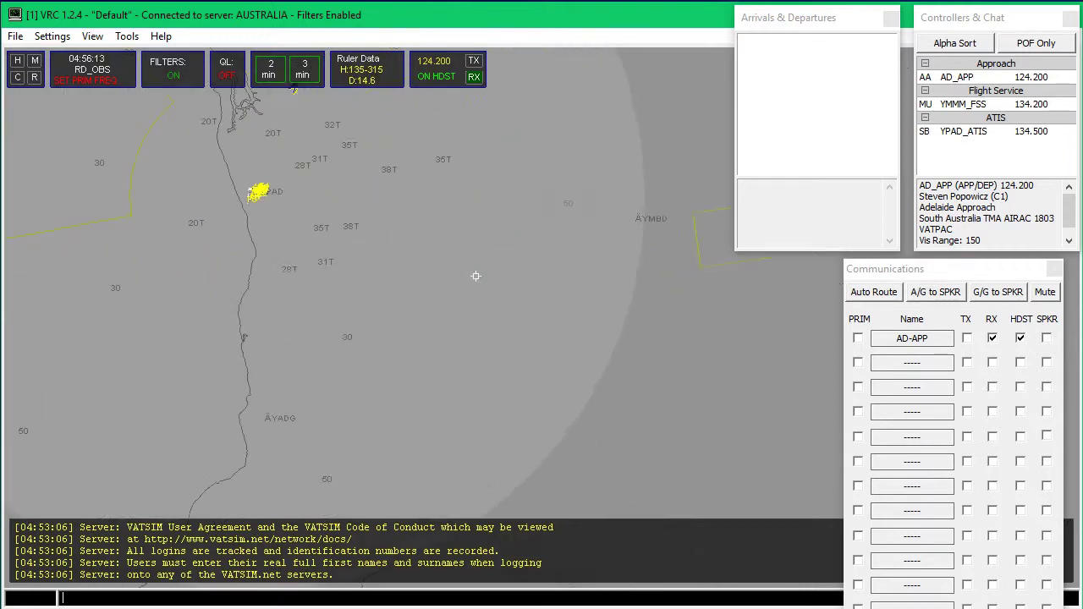
pyautogui.scroll(4, 415, 345)
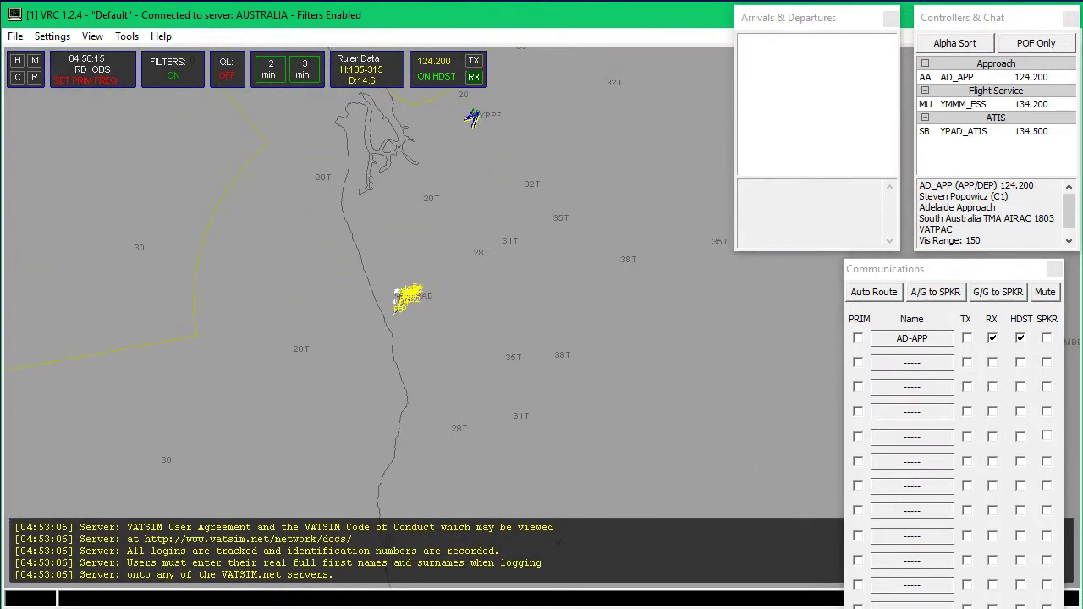
pyautogui.moveTo(412, 391); pyautogui.dragTo(447, 400)
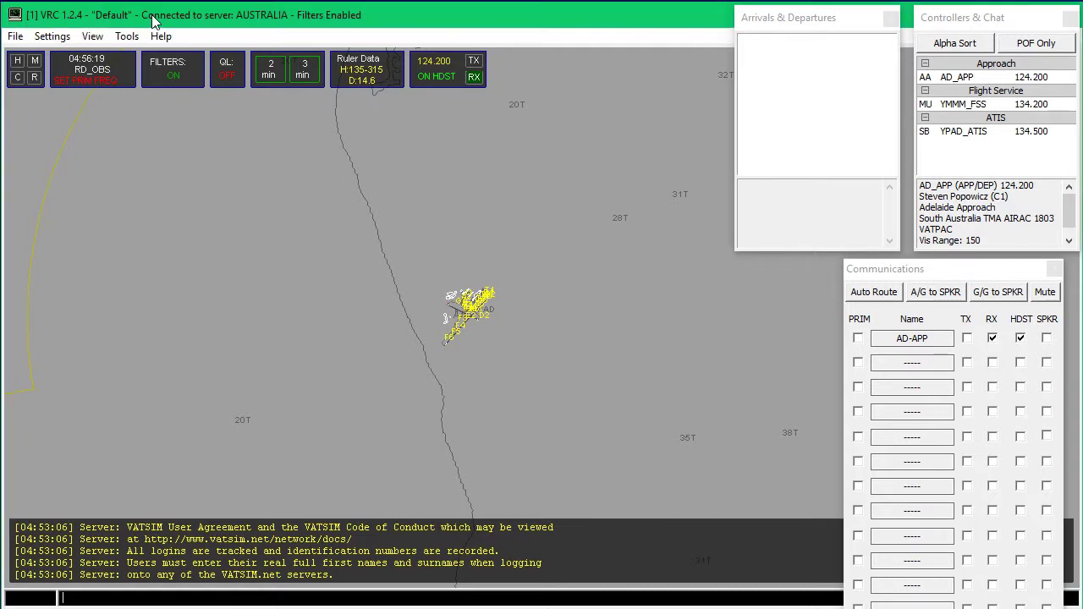
pyautogui.write('.QD 3')
pyautogui.press('Return')
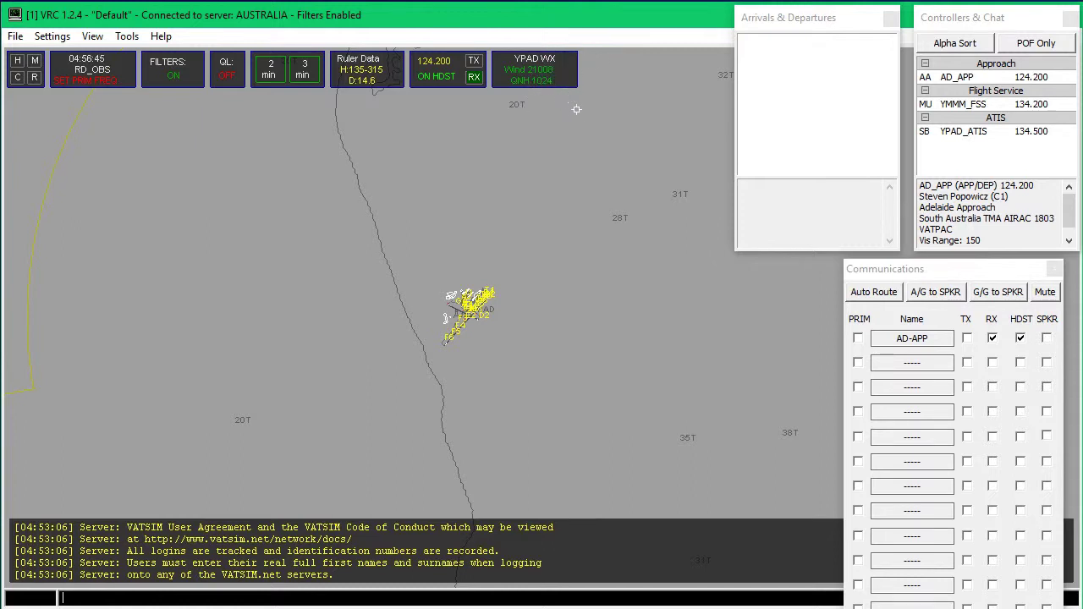
pyautogui.moveTo(528, 76)
# Zoom into the YPAD airport diagram until taxiway labels are legible, and start the 2-minute timer
pyautogui.scroll(6, 448, 459)
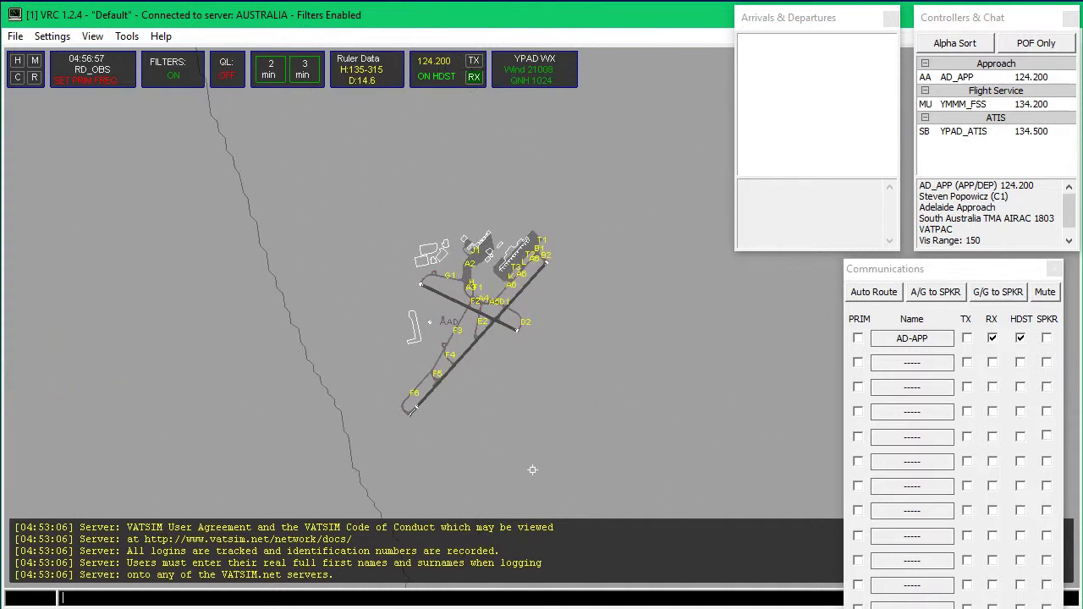
pyautogui.scroll(4, 533, 469)
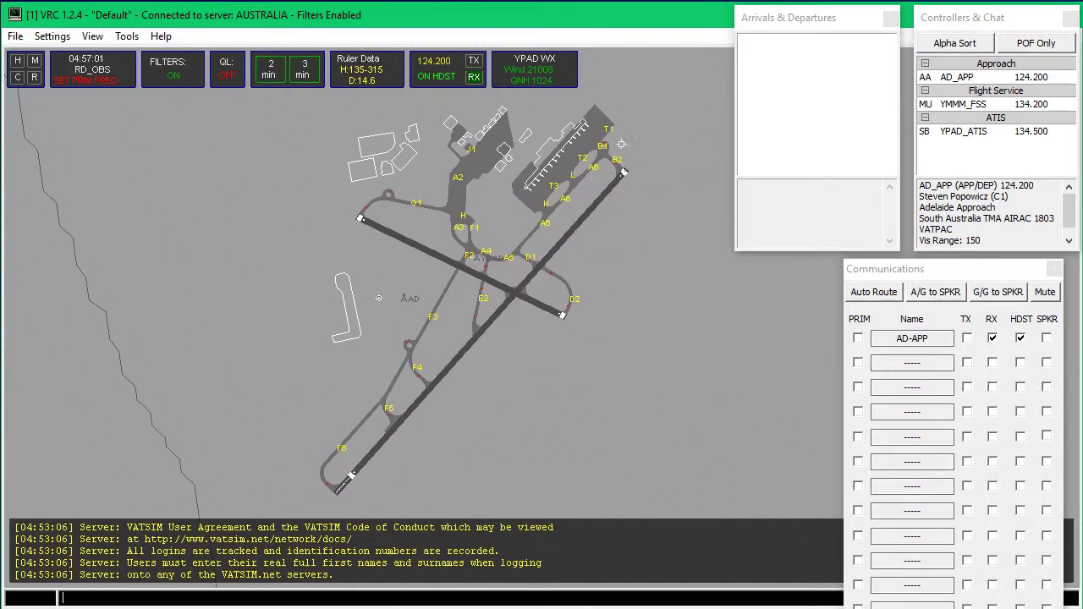
pyautogui.click(269, 71)
pyautogui.click(127, 38)
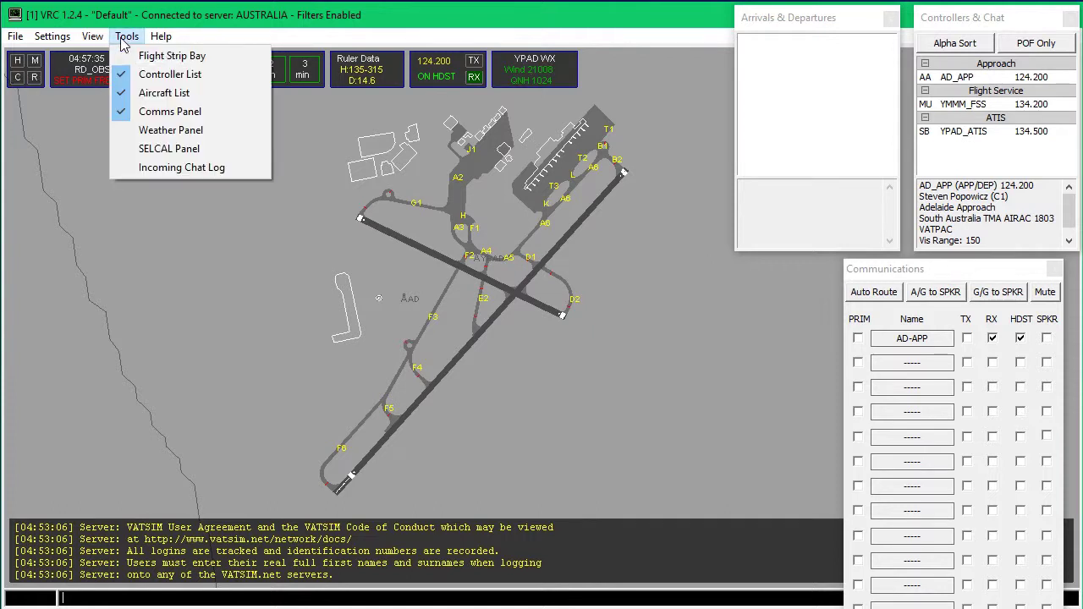
pyautogui.click(137, 168)
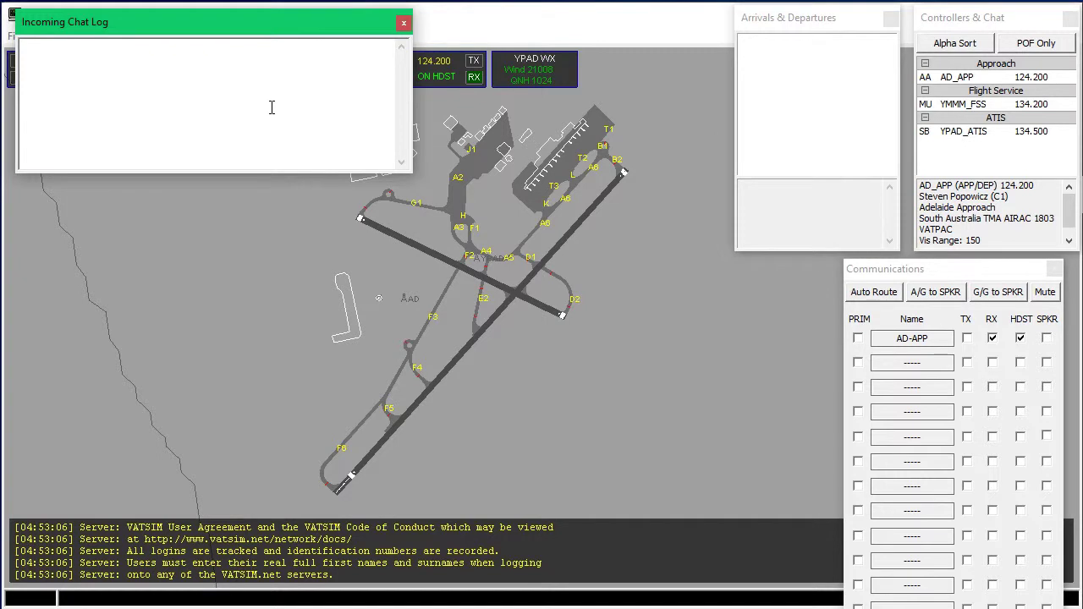
pyautogui.click(403, 23)
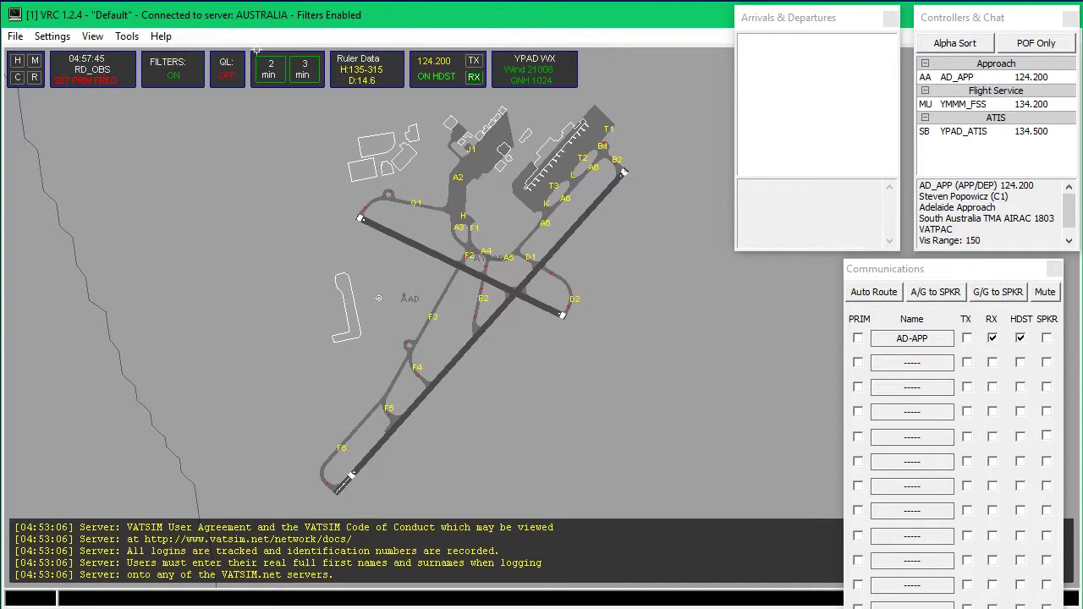
pyautogui.click(51, 36)
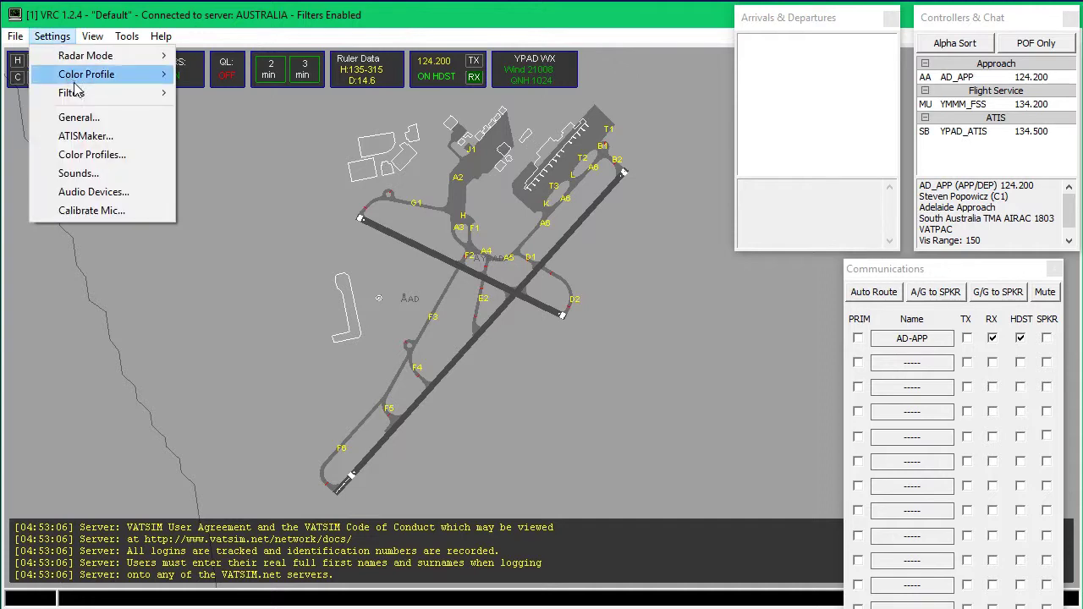
pyautogui.click(85, 113)
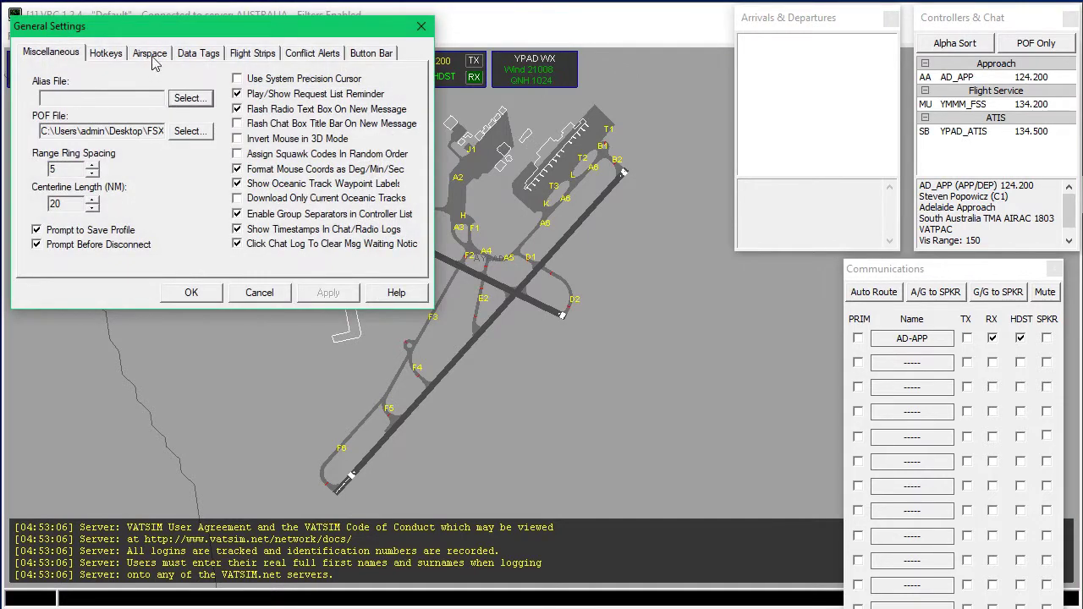
pyautogui.click(153, 56)
pyautogui.moveTo(88, 95)
pyautogui.mouseDown()
pyautogui.moveTo(318, 105)
pyautogui.moveTo(96, 100)
pyautogui.moveTo(92, 110)
pyautogui.mouseUp()
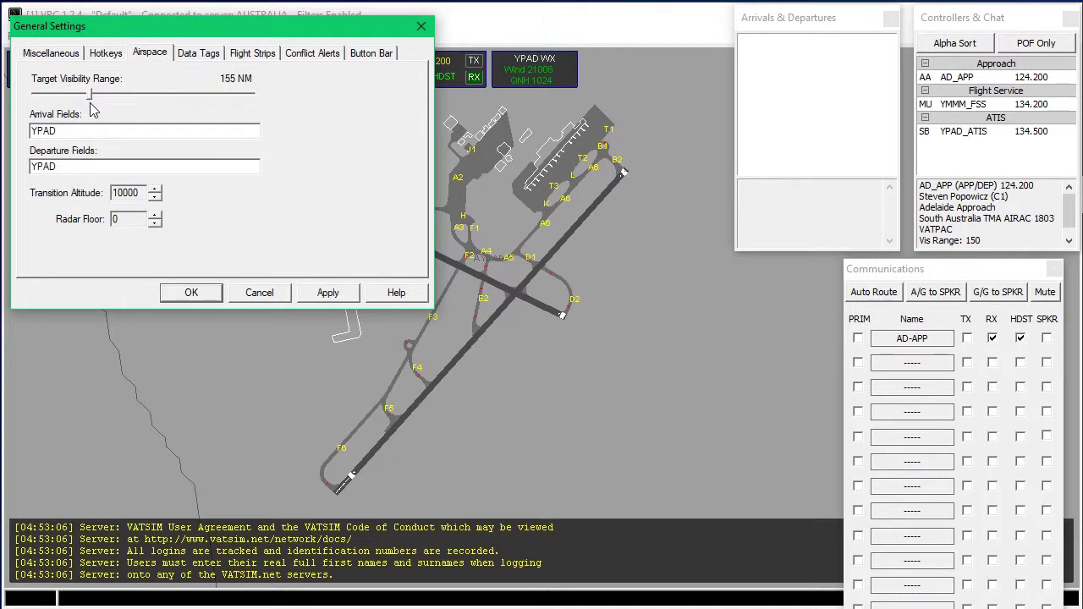
pyautogui.click(259, 292)
pyautogui.scroll(-2, 340, 256)
pyautogui.scroll(-4, 340, 256)
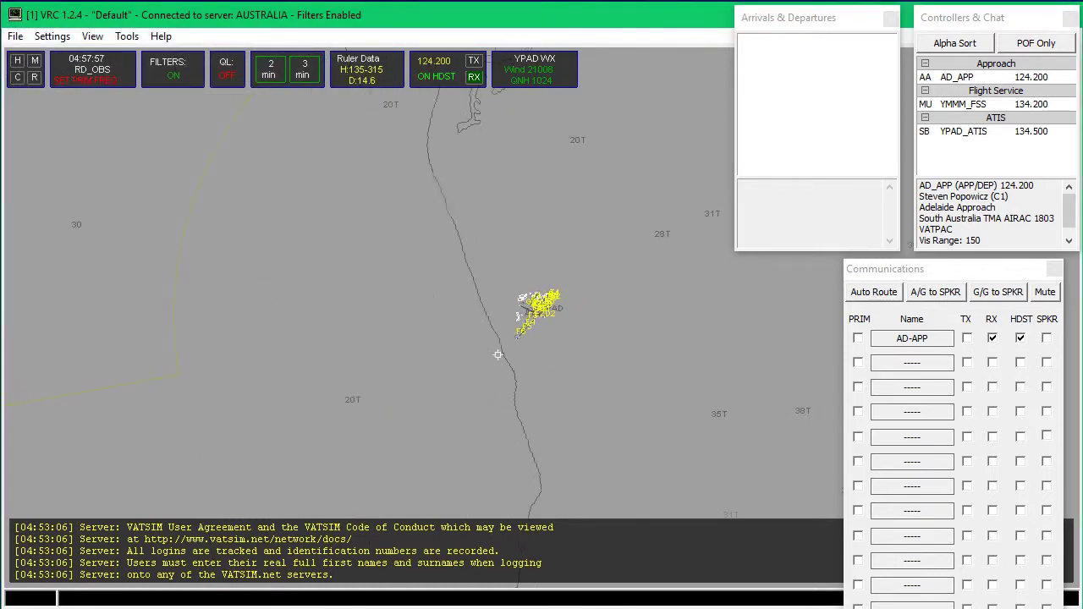
# Zoom the scope in close on the Adelaide terminal apron around the DTP aircraft near T1
pyautogui.scroll(5, 486, 348)
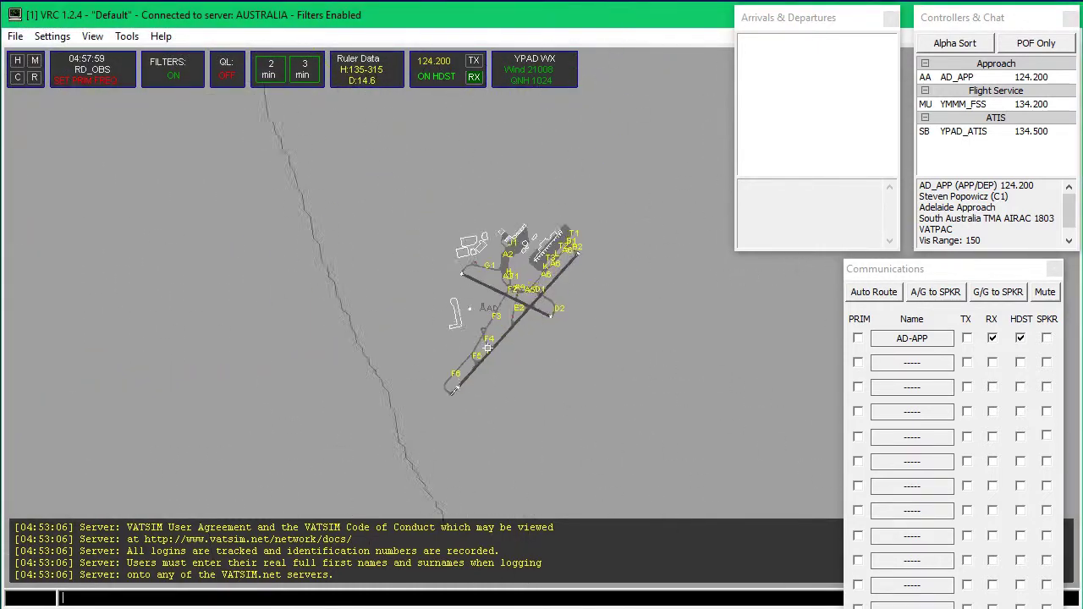
pyautogui.scroll(3, 465, 393)
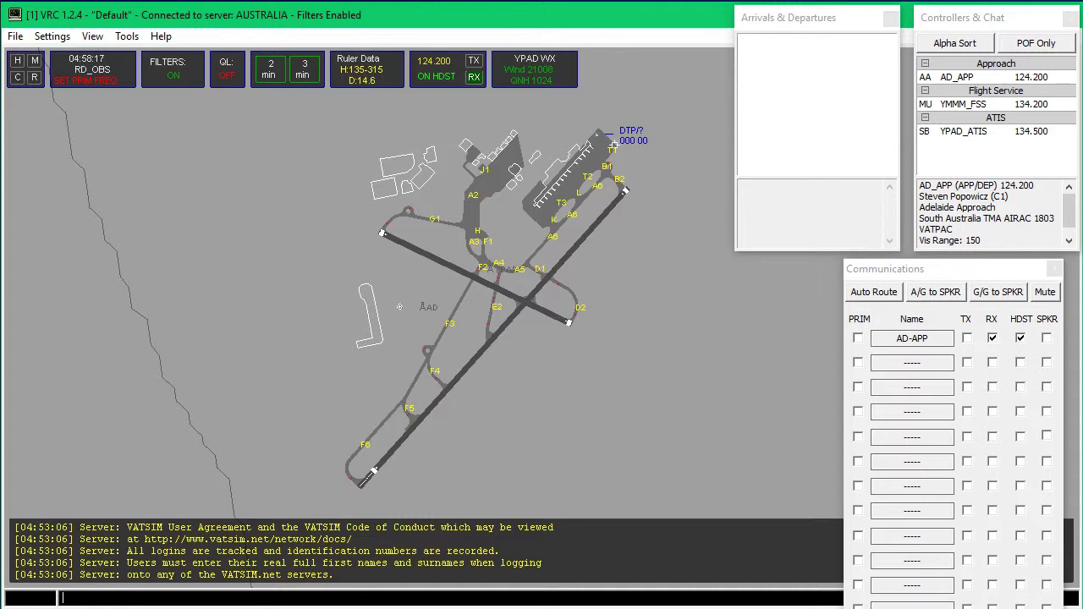
pyautogui.scroll(6, 520, 260)
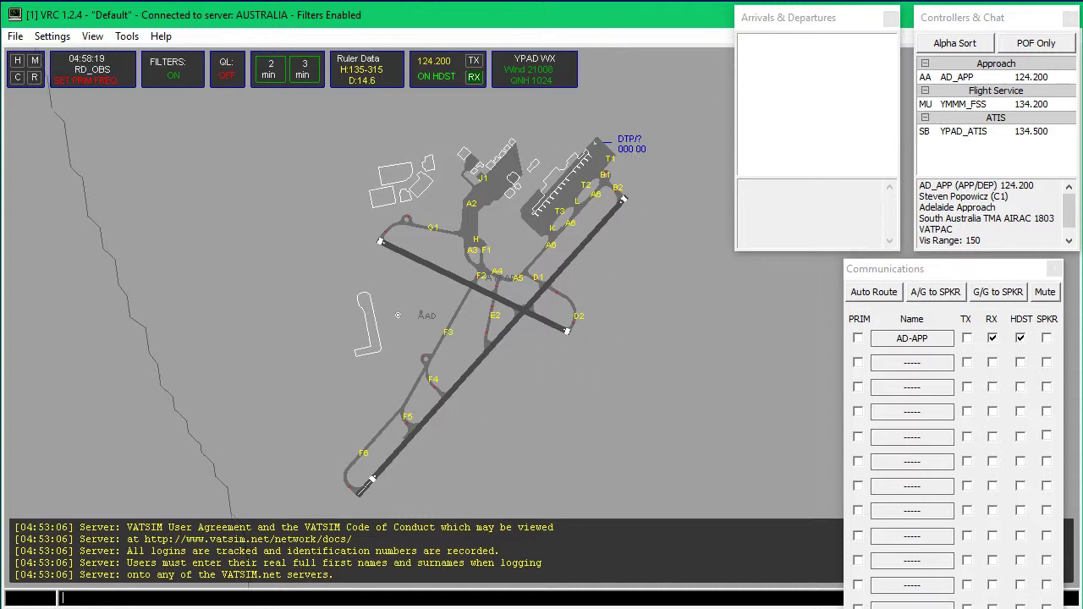
pyautogui.scroll(4, 531, 338)
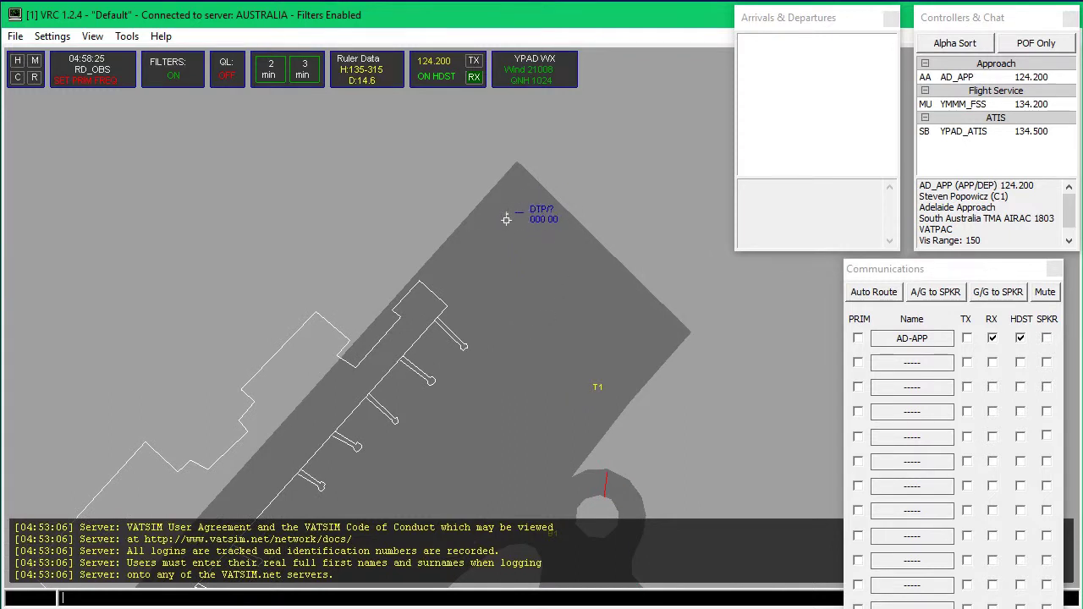
# Bring up the DTP aircraft's action menu, then dismiss it without choosing an action
pyautogui.rightClick(506, 212)
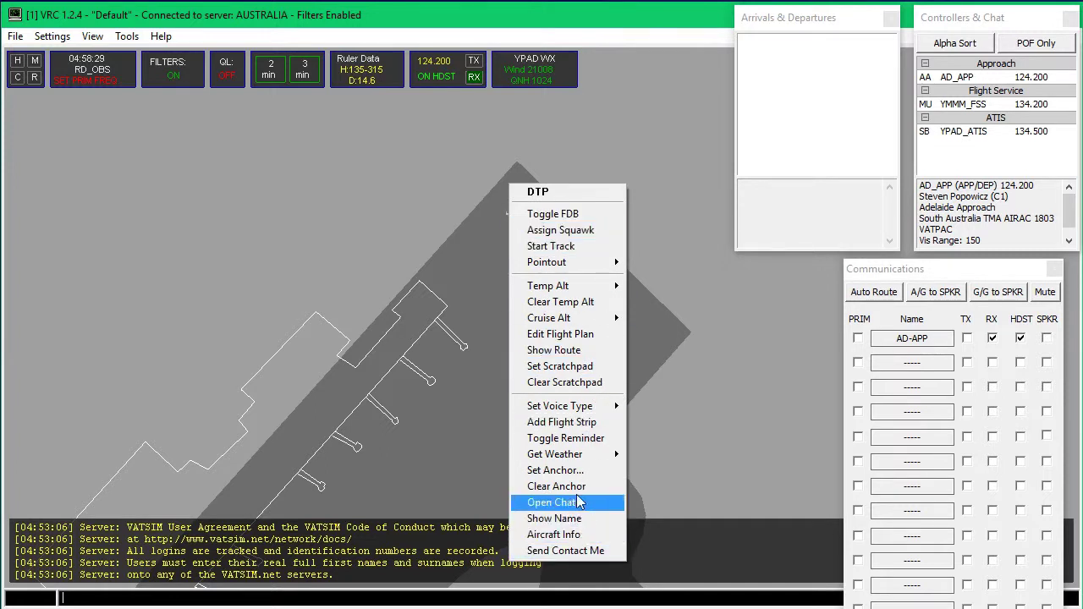
pyautogui.moveTo(580, 414)
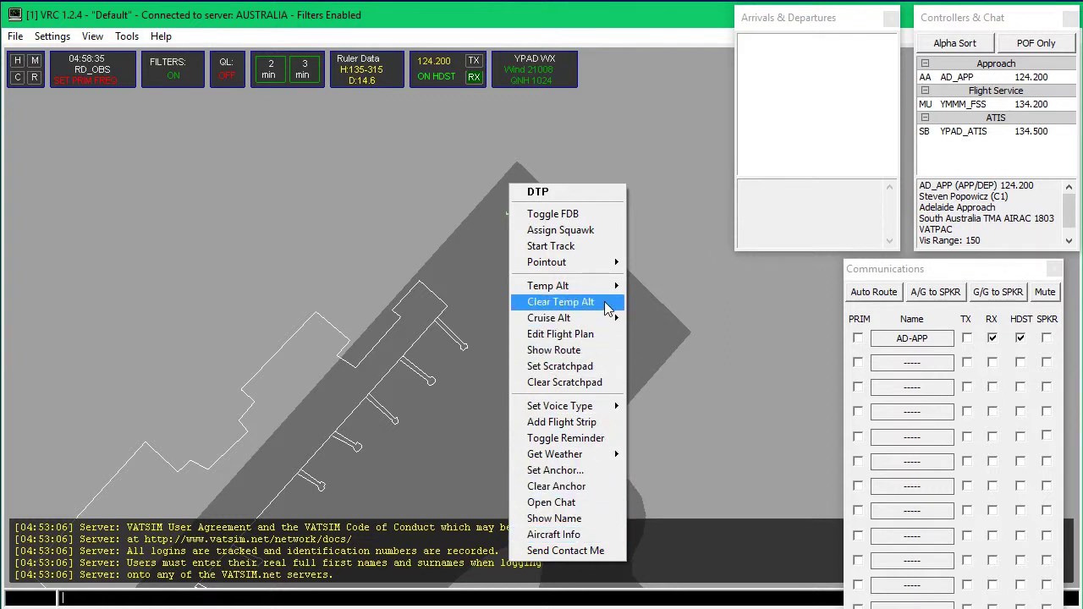
pyautogui.moveTo(573, 266)
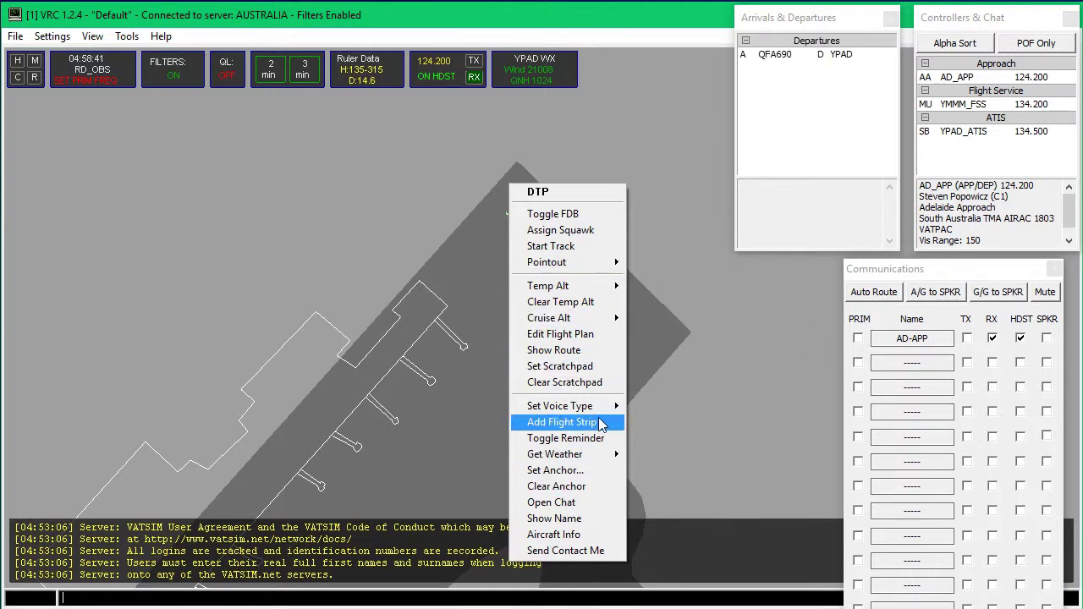
pyautogui.click(662, 345)
# Show QFA690's flight plan from the departures list and zoom back out to the whole airport
pyautogui.scroll(-3, 553, 266)
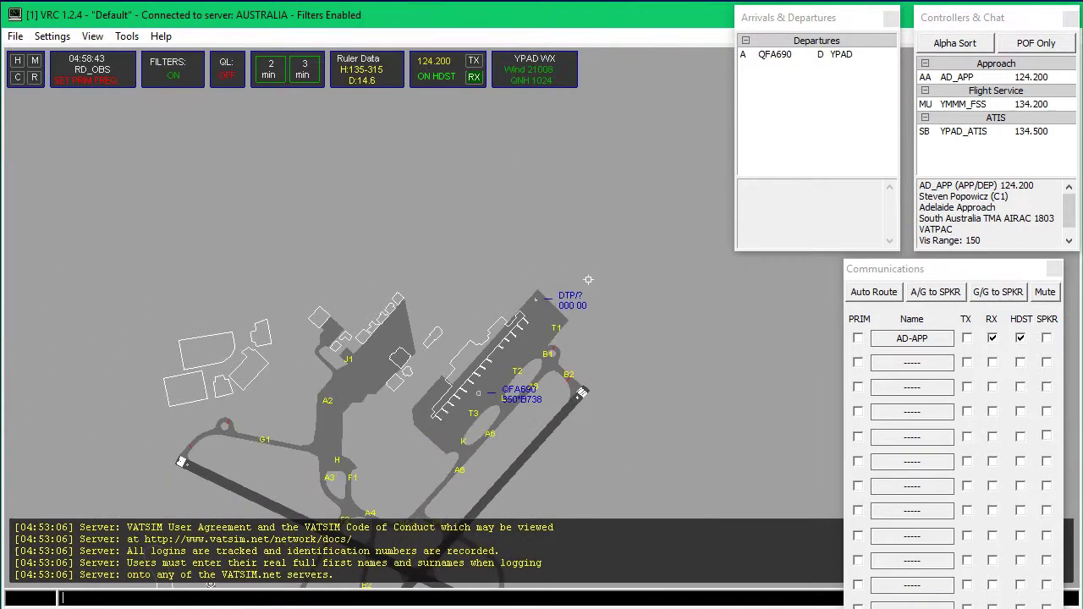
pyautogui.scroll(1, 551, 474)
pyautogui.moveTo(551, 475); pyautogui.dragTo(571, 427)
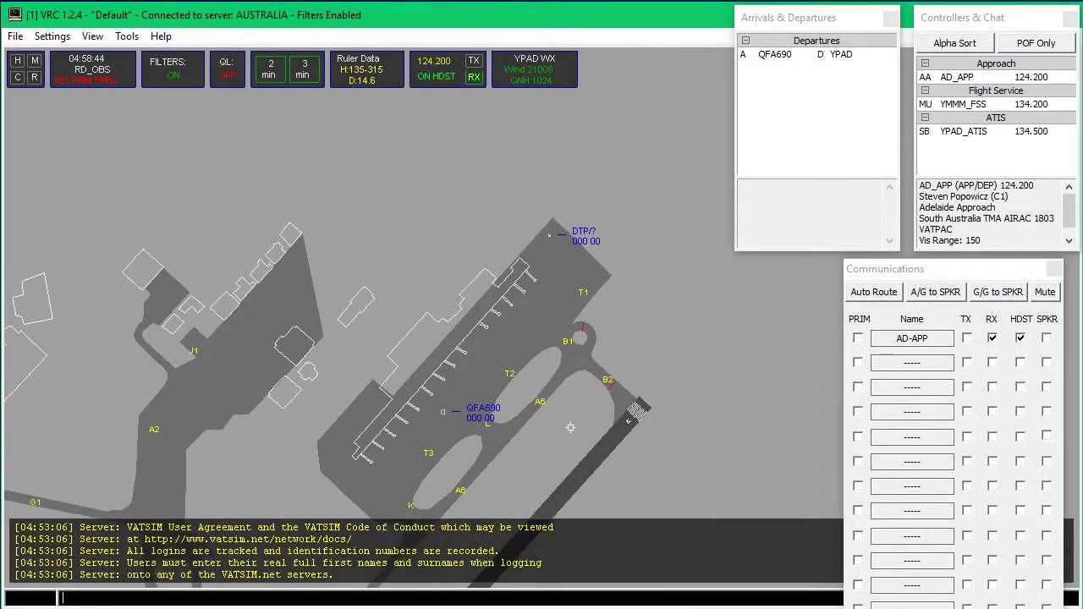
pyautogui.click(826, 58)
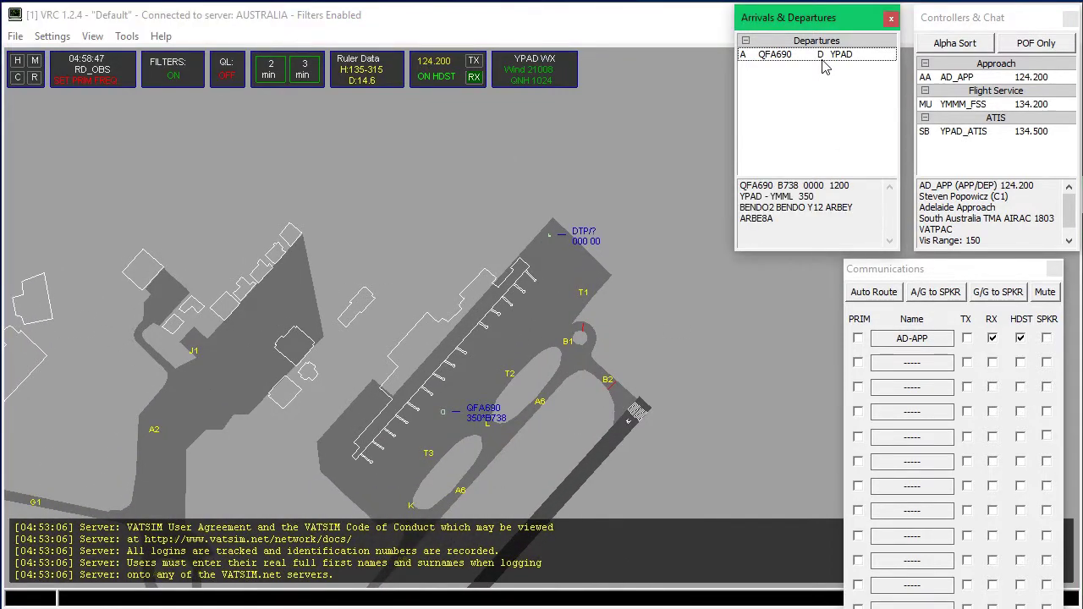
pyautogui.scroll(3, 390, 383)
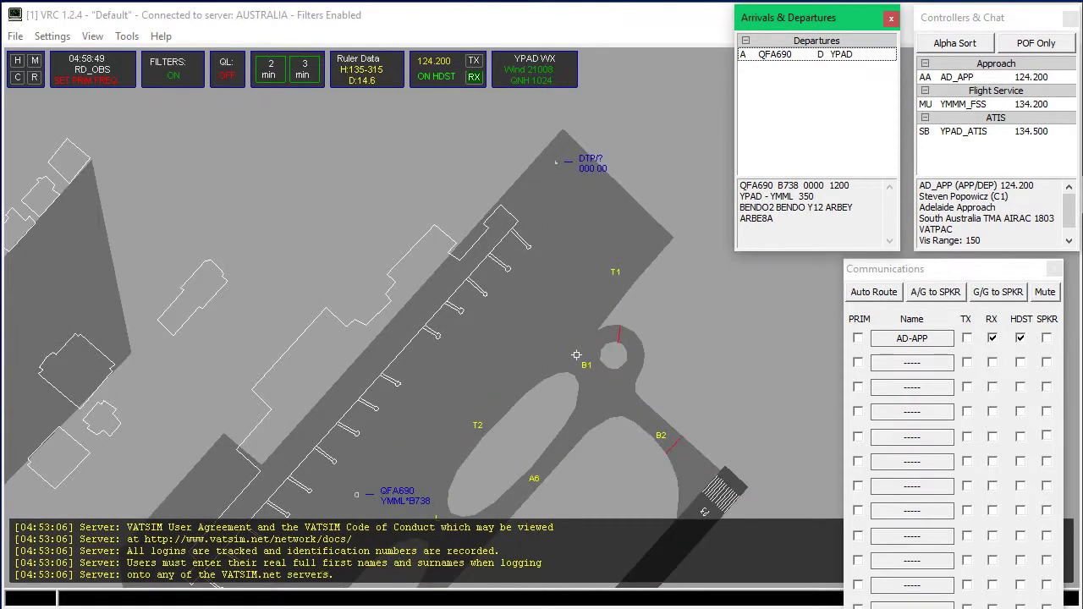
pyautogui.scroll(-2, 390, 383)
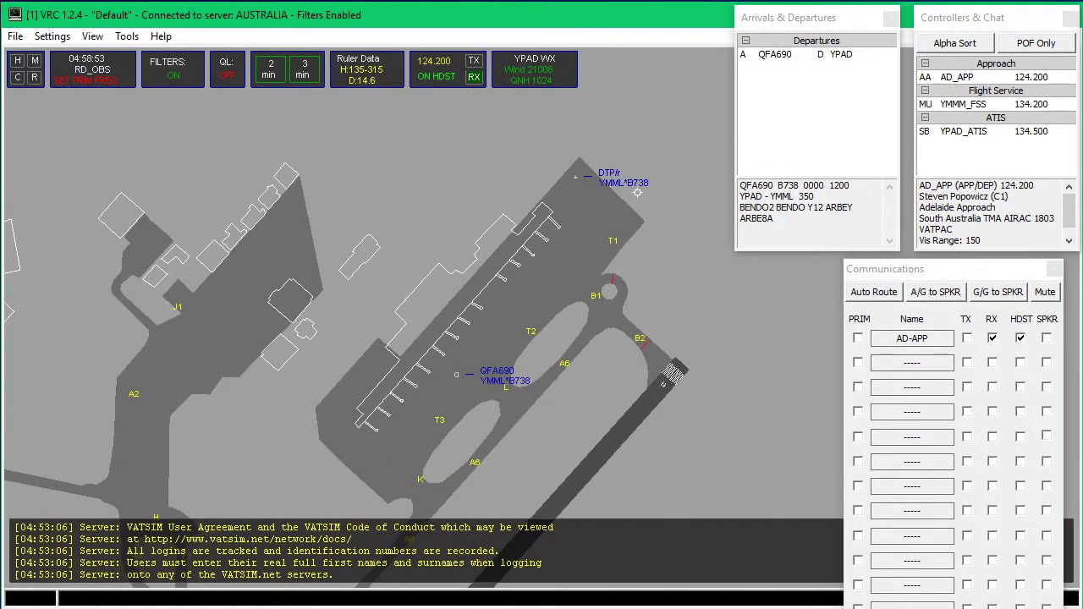
pyautogui.scroll(3, 445, 401)
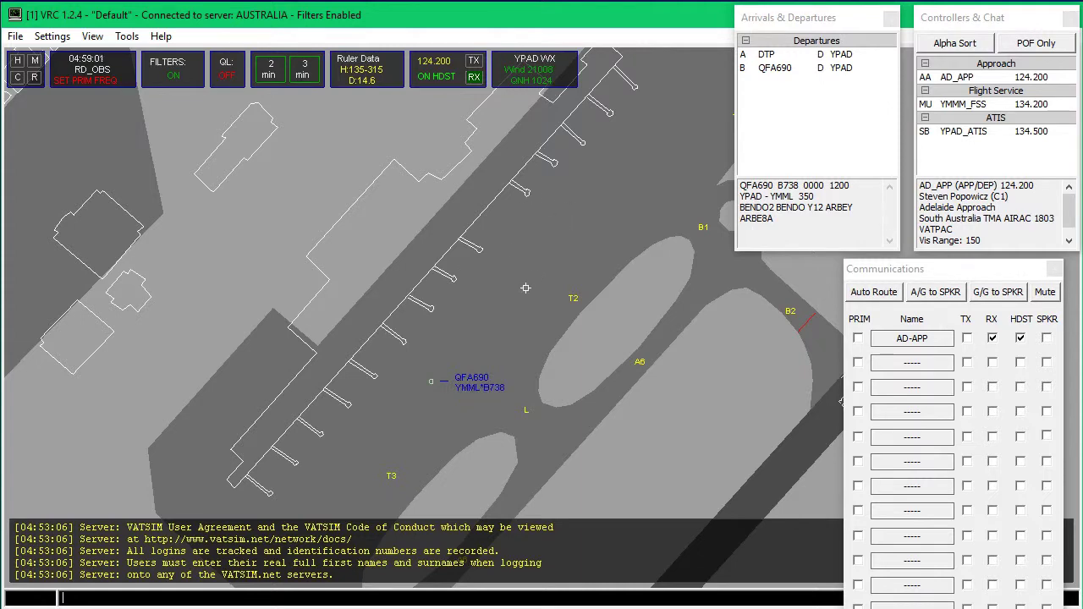
pyautogui.scroll(-4, 525, 300)
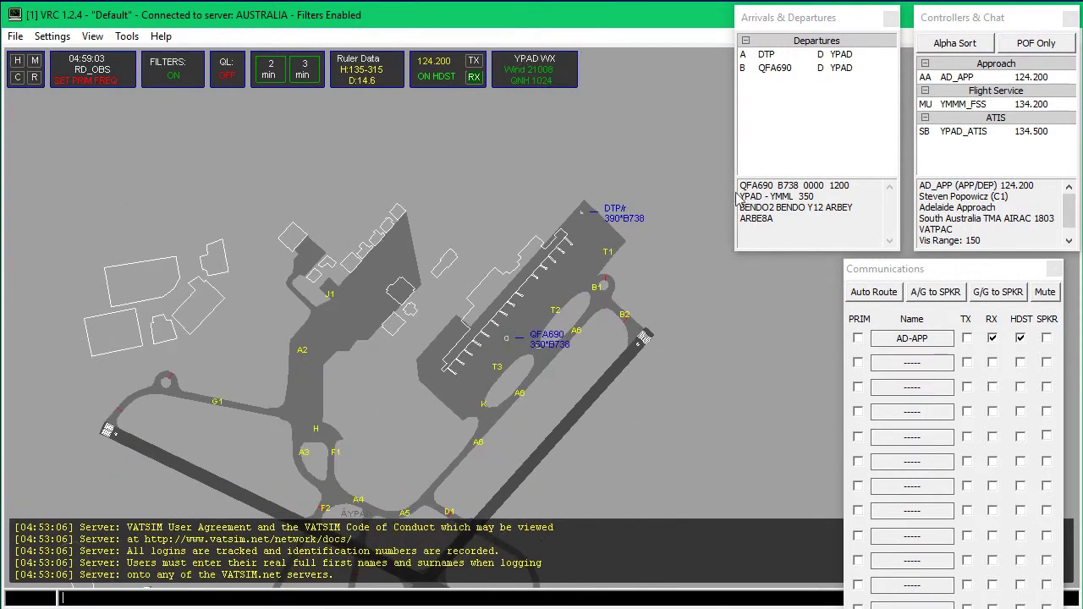
# Select QFA690 and highlight its flight plan: callsign, 1200 code, airports, FL350 cruise and route
pyautogui.click(504, 340)
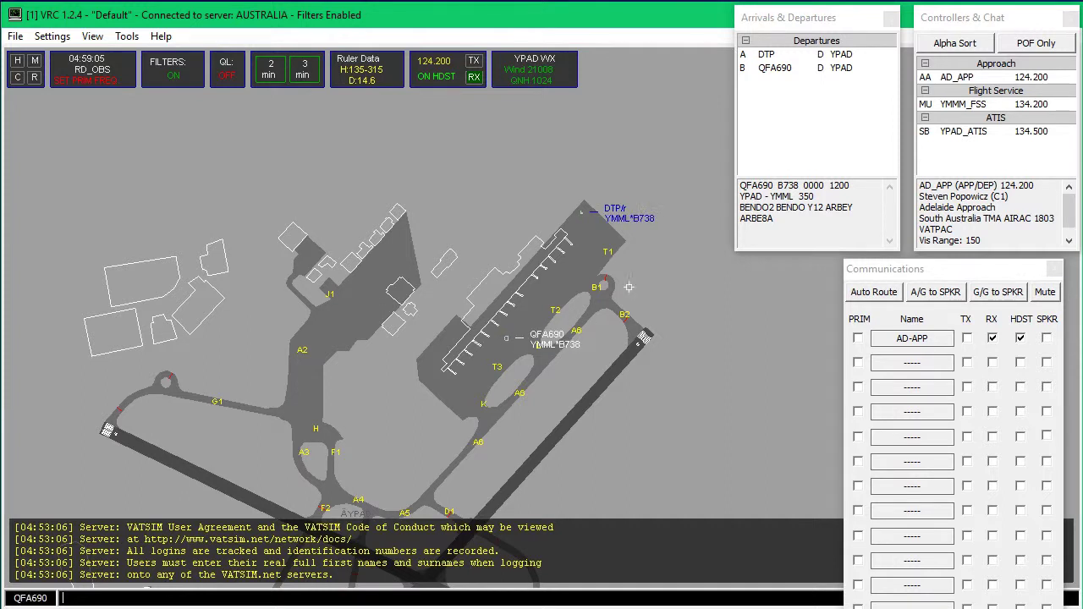
pyautogui.click(802, 70)
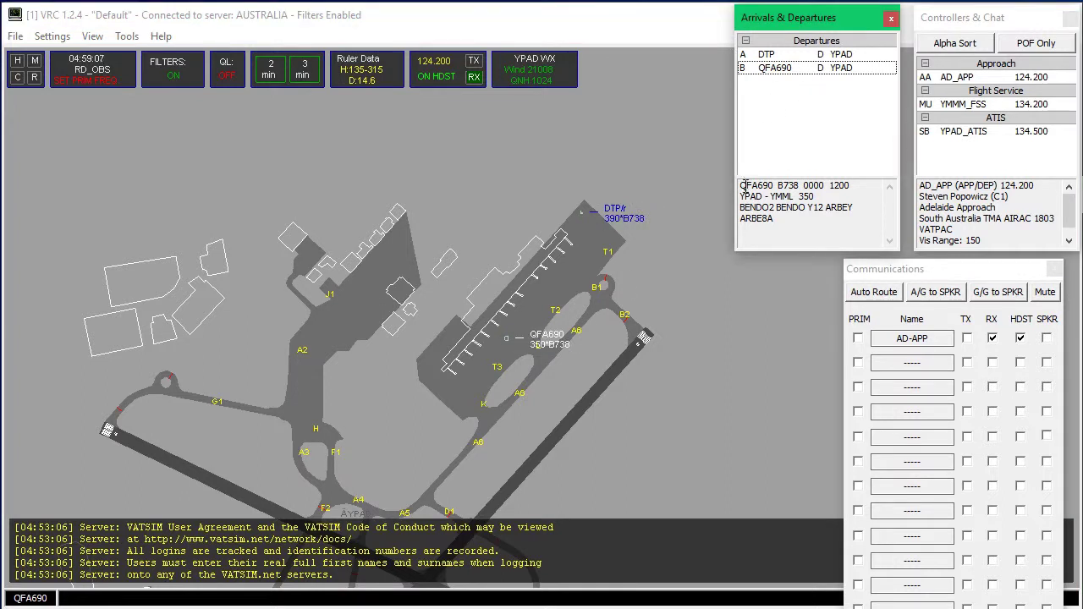
pyautogui.moveTo(741, 185); pyautogui.dragTo(797, 187)
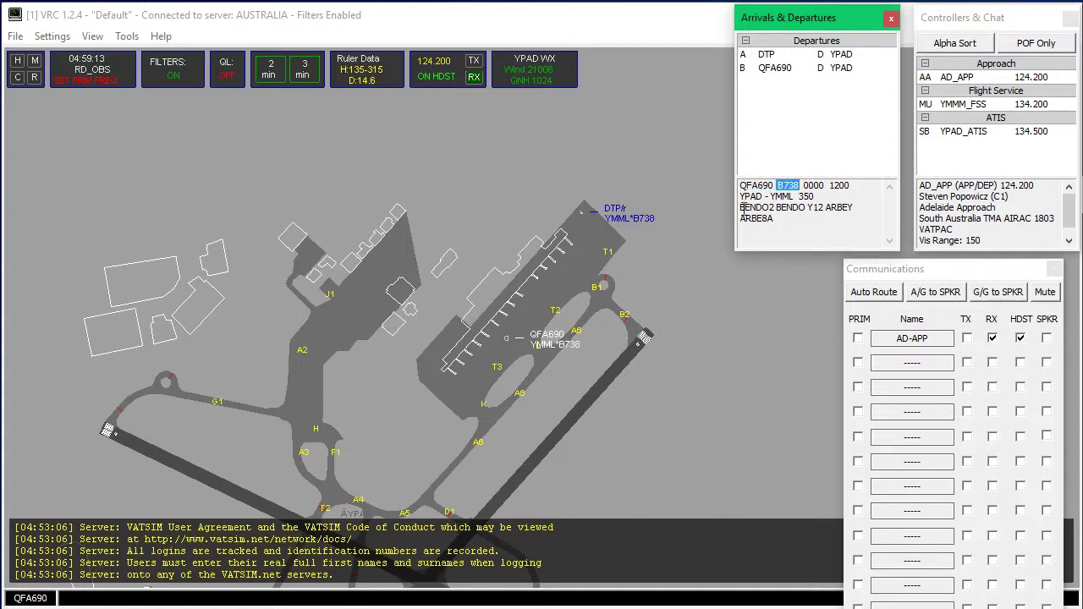
pyautogui.moveTo(828, 185); pyautogui.dragTo(852, 186)
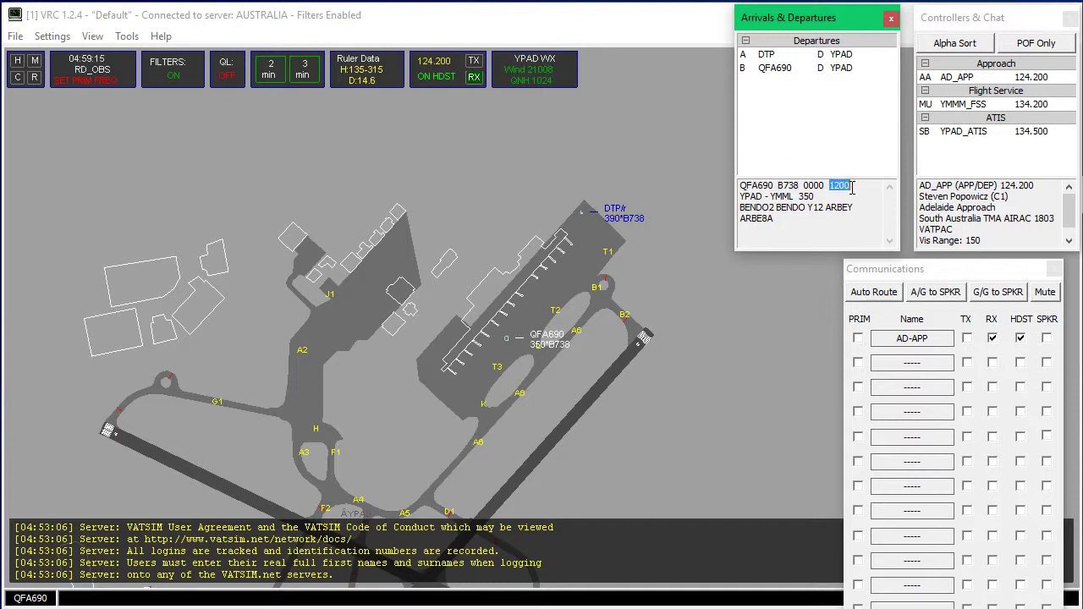
pyautogui.moveTo(745, 197); pyautogui.dragTo(816, 198)
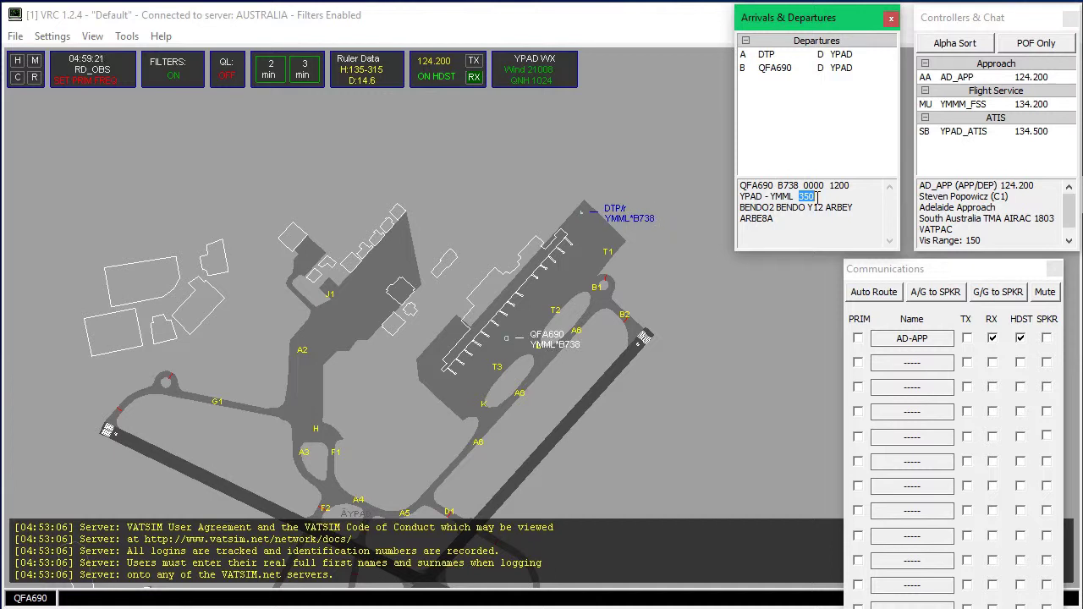
pyautogui.click(818, 196)
pyautogui.moveTo(741, 207); pyautogui.dragTo(773, 218)
pyautogui.click(773, 218)
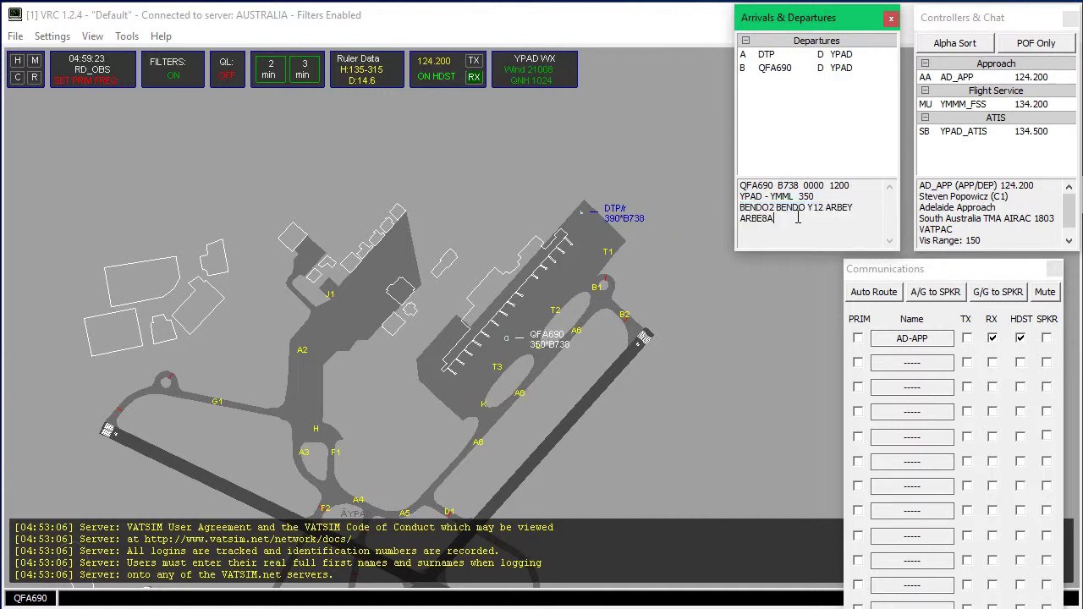
# Open View > Diagrams to list Adelaide SIDs like SEDAN 2.23 and STARs like ALEXI 2.DUKES
pyautogui.click(93, 36)
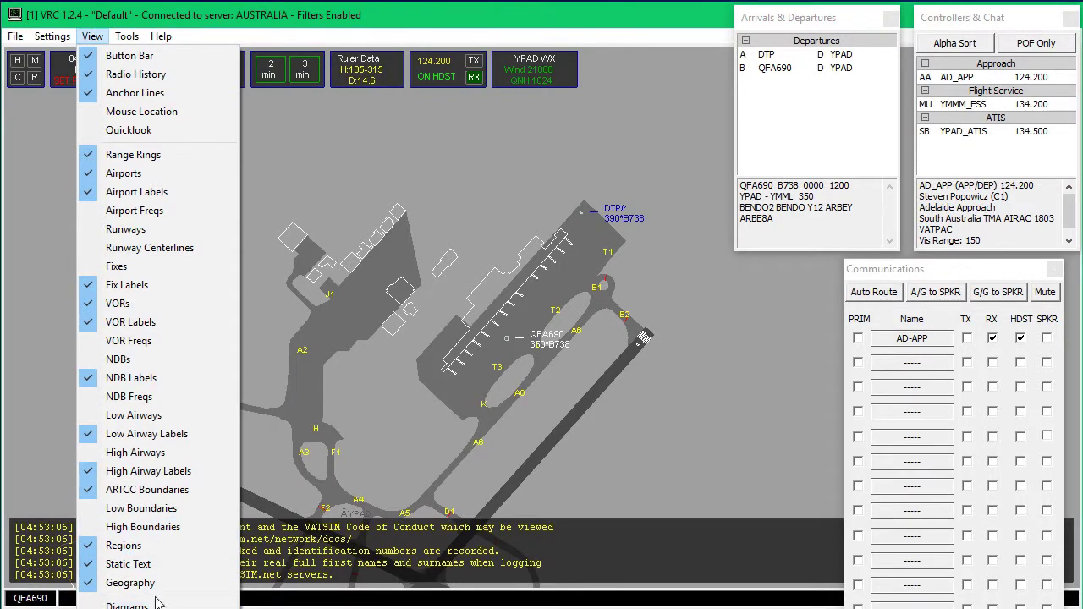
pyautogui.click(126, 606)
pyautogui.scroll(-10, 379, 436)
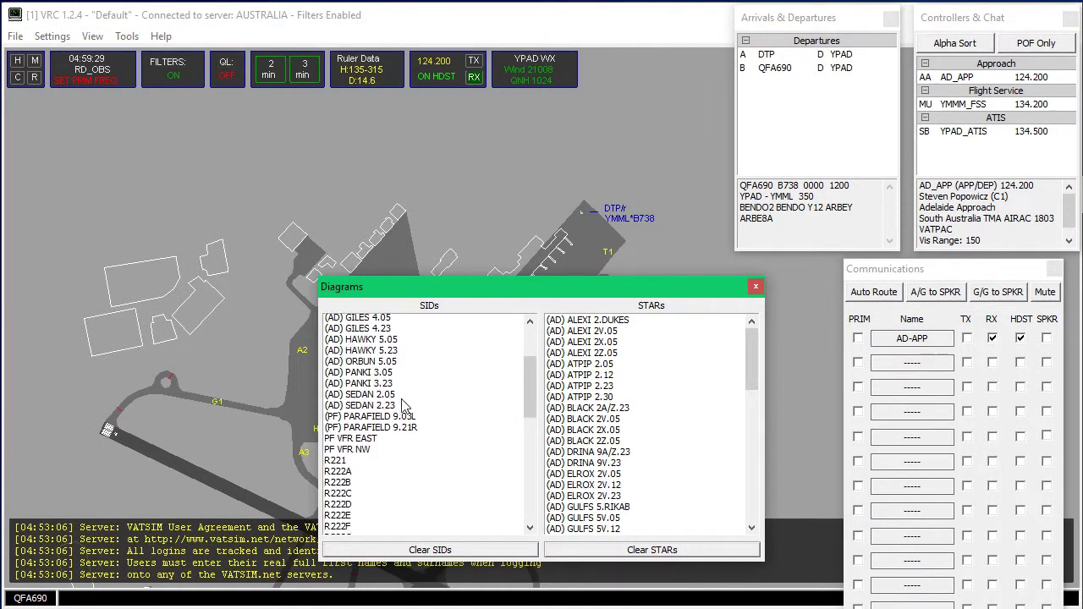